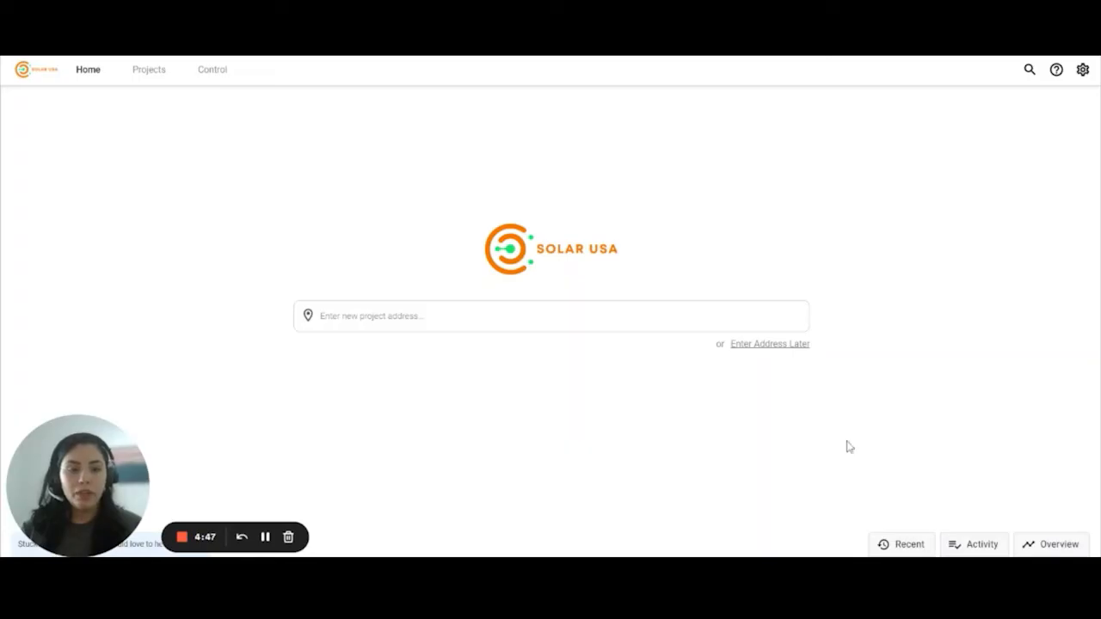
- Show recent projects, then switch the home-page side panel to the Activity feed
left_click(909, 544)
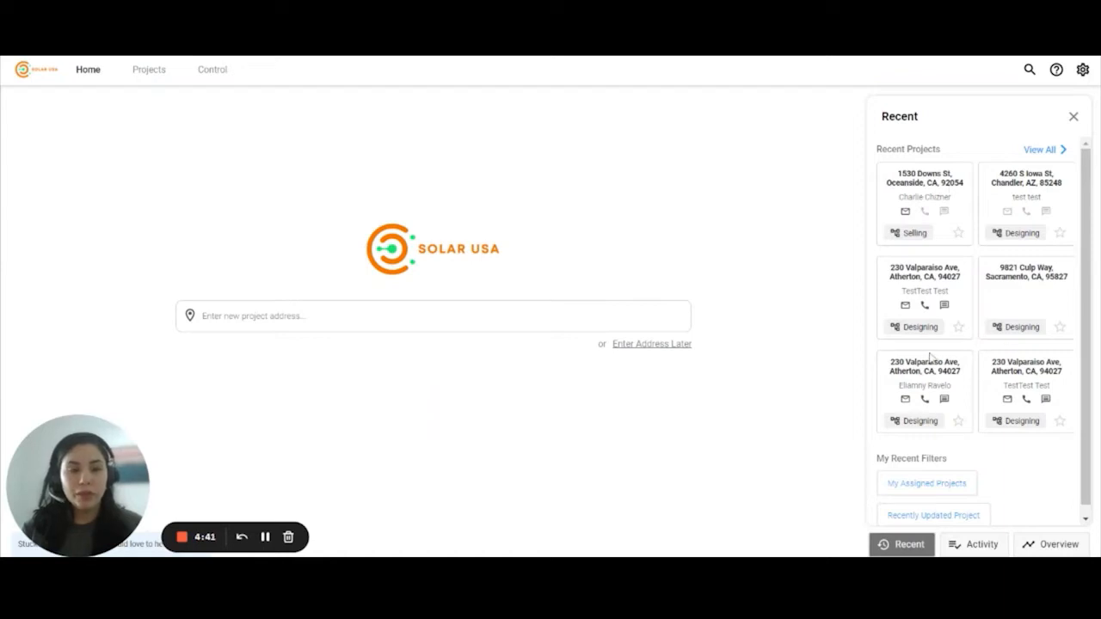
scroll(937, 370, "down", 1)
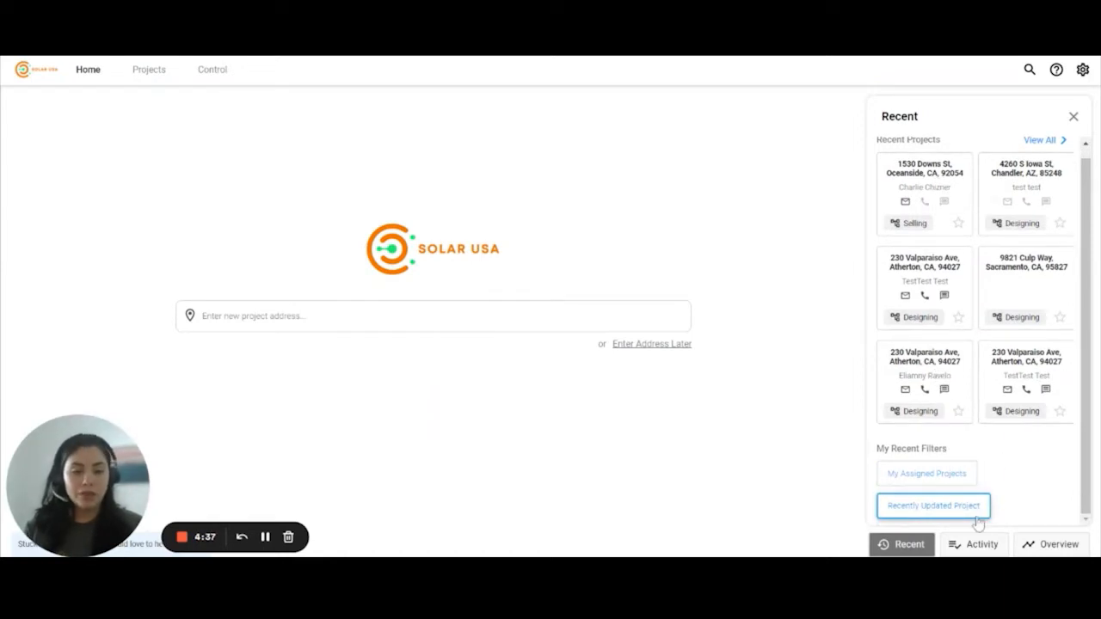
left_click(971, 550)
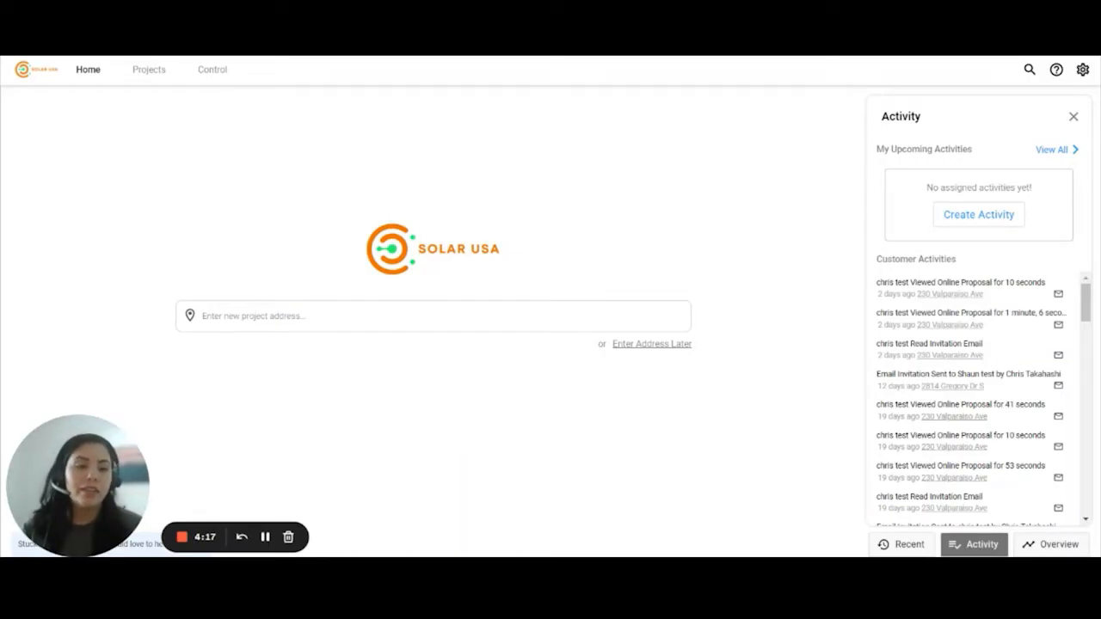
- Review the Overview panel's project counts by stage, then close the panel
scroll(978, 425, "down", 10)
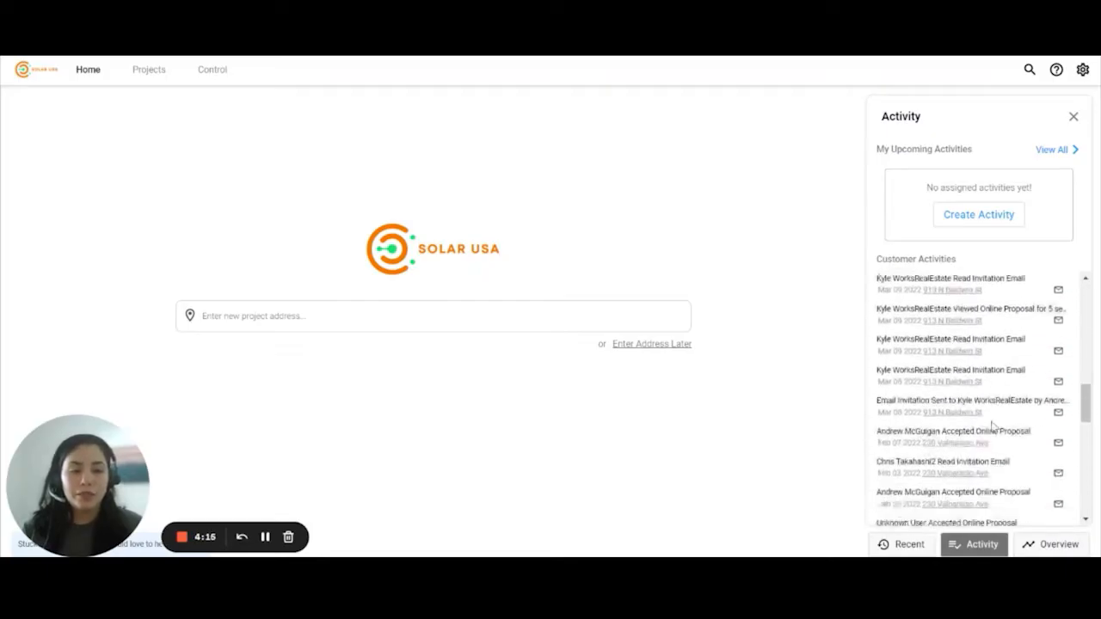
scroll(989, 430, "up", 10)
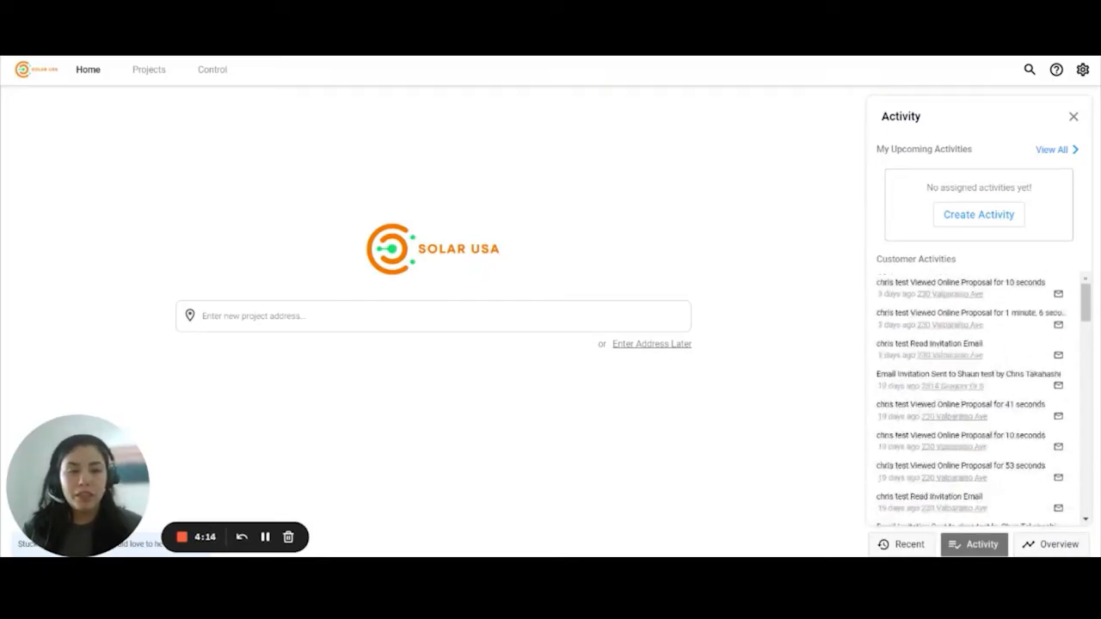
left_click(1049, 545)
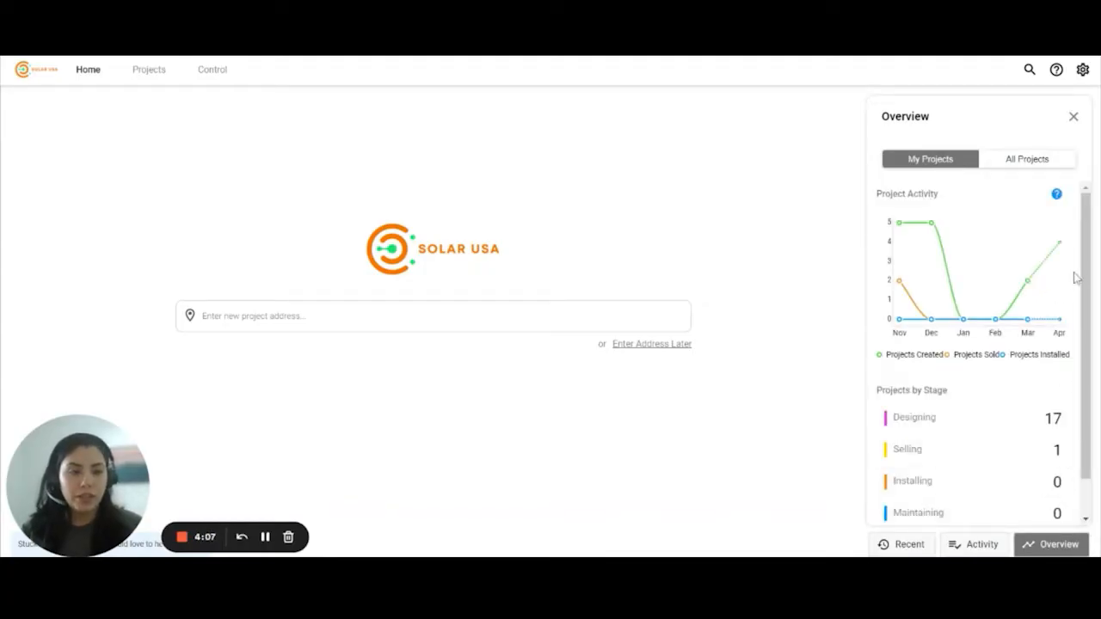
scroll(1071, 277, "down", 2)
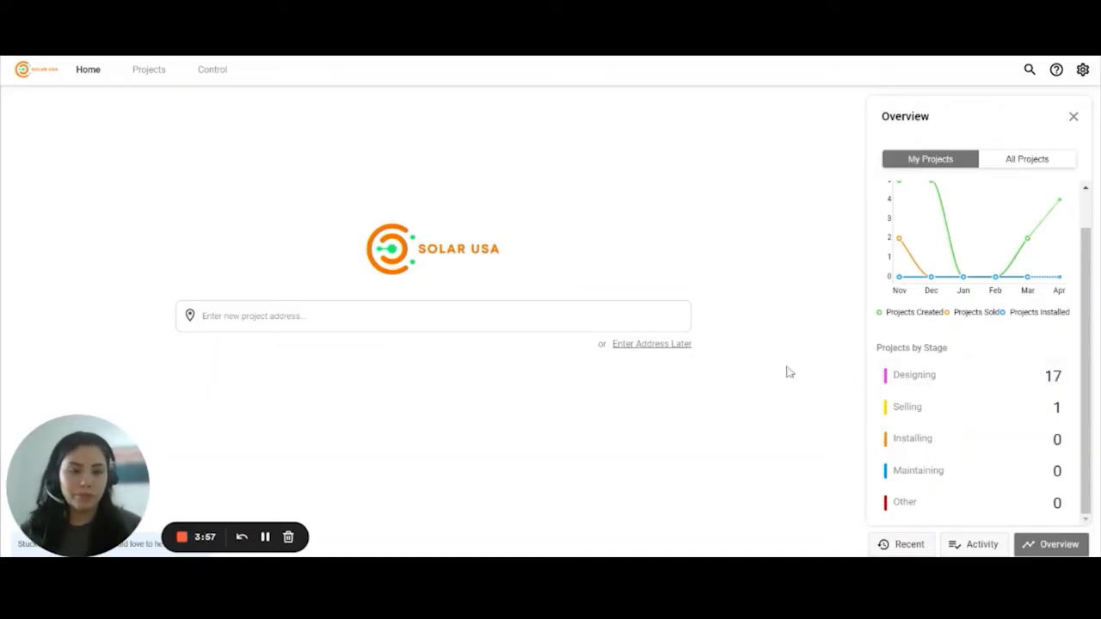
left_click(1050, 544)
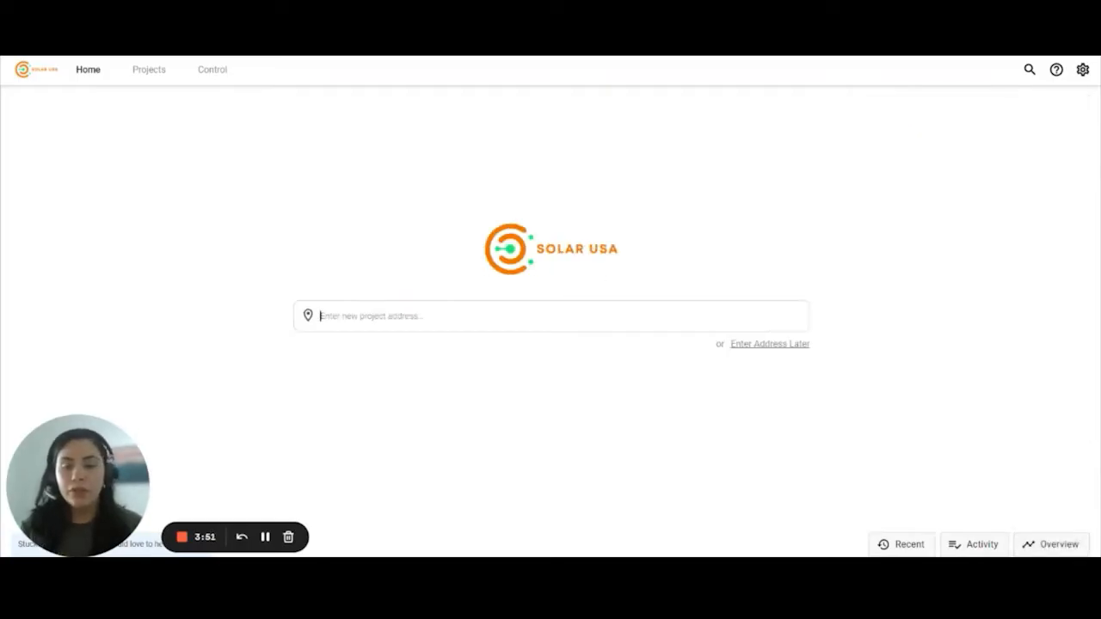
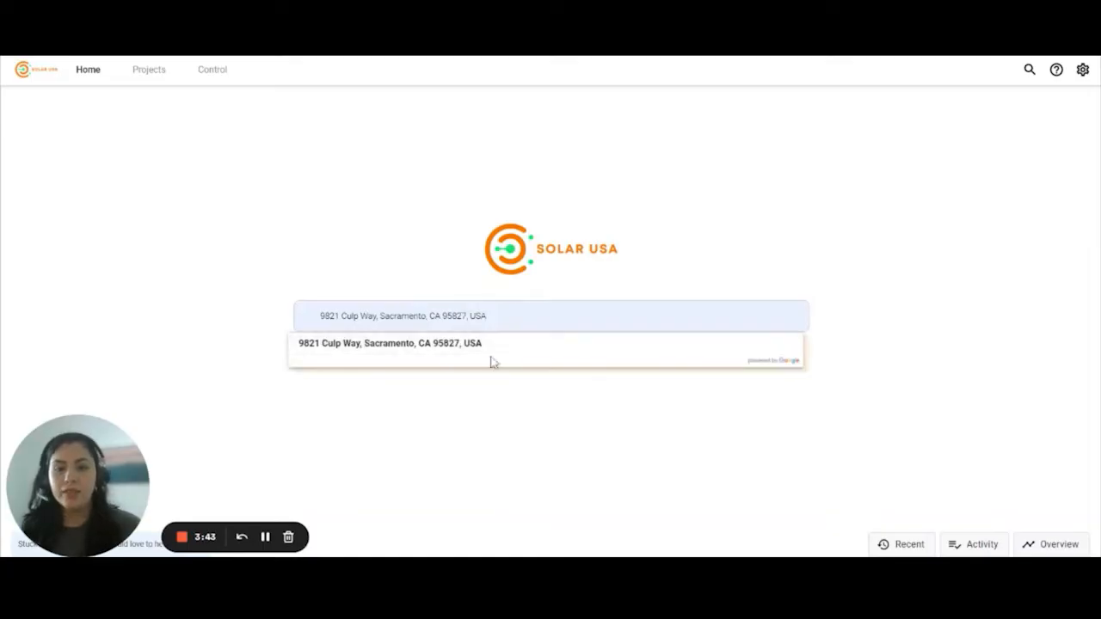
left_click(440, 345)
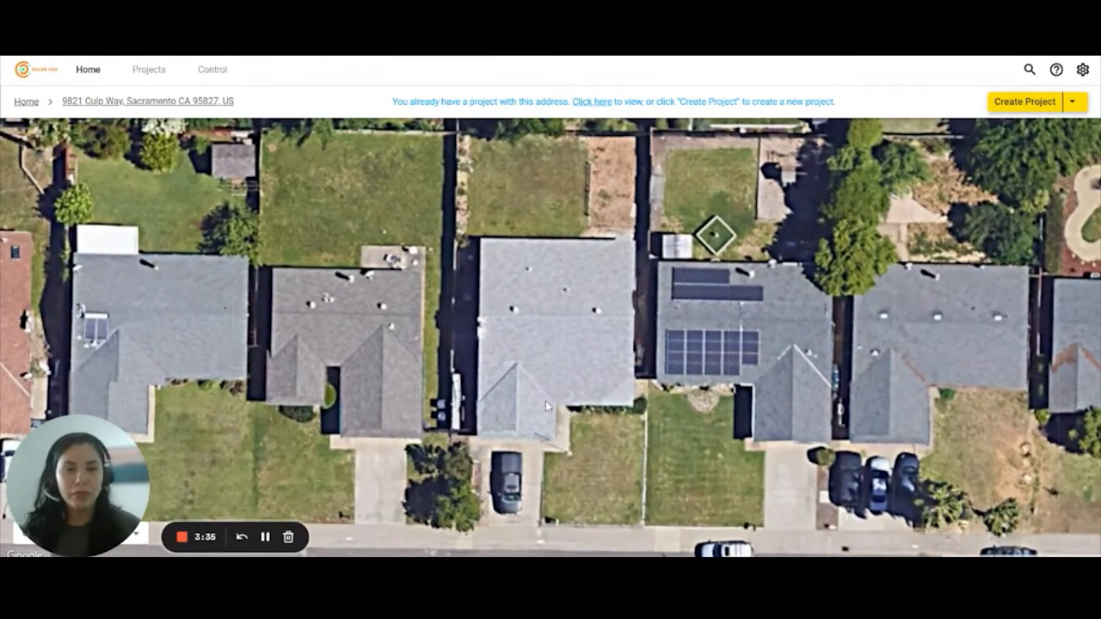
left_click(1074, 107)
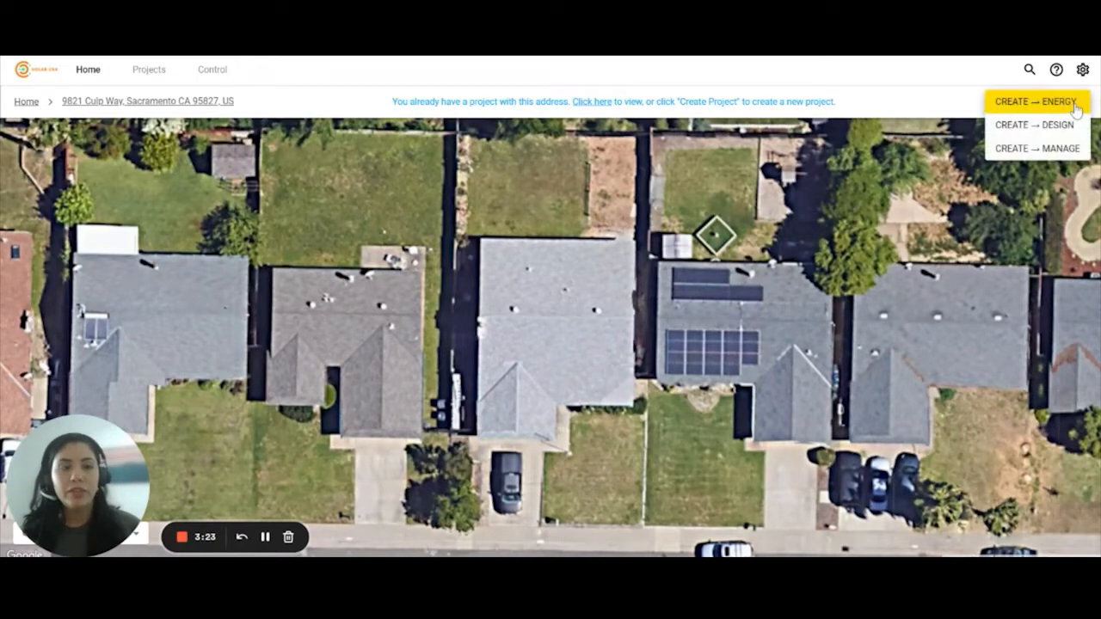
left_click(946, 117)
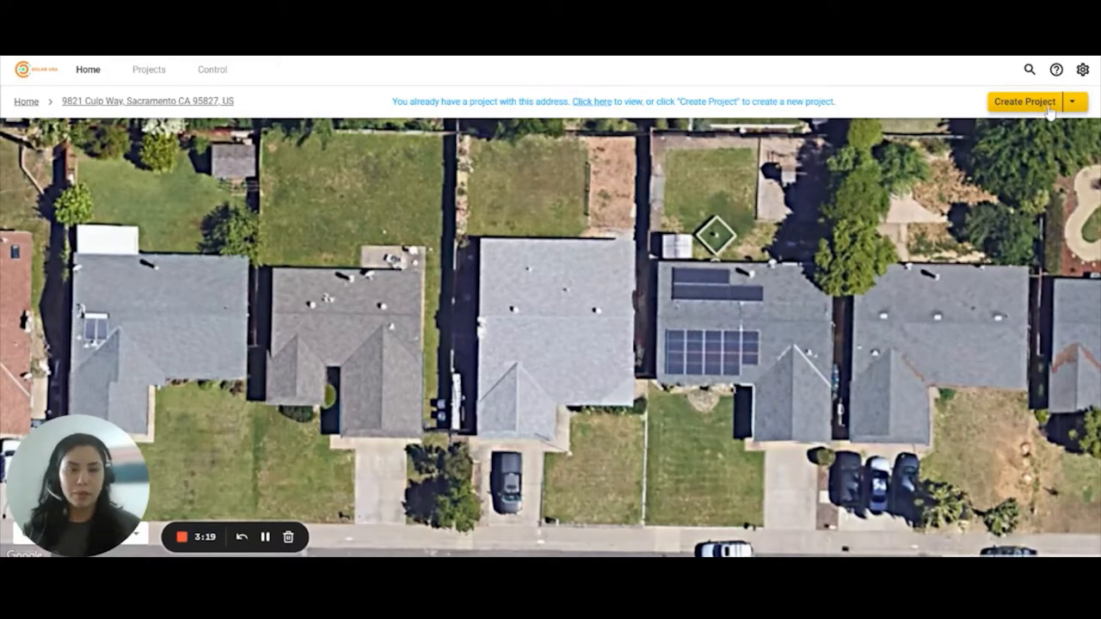
left_click(1074, 110)
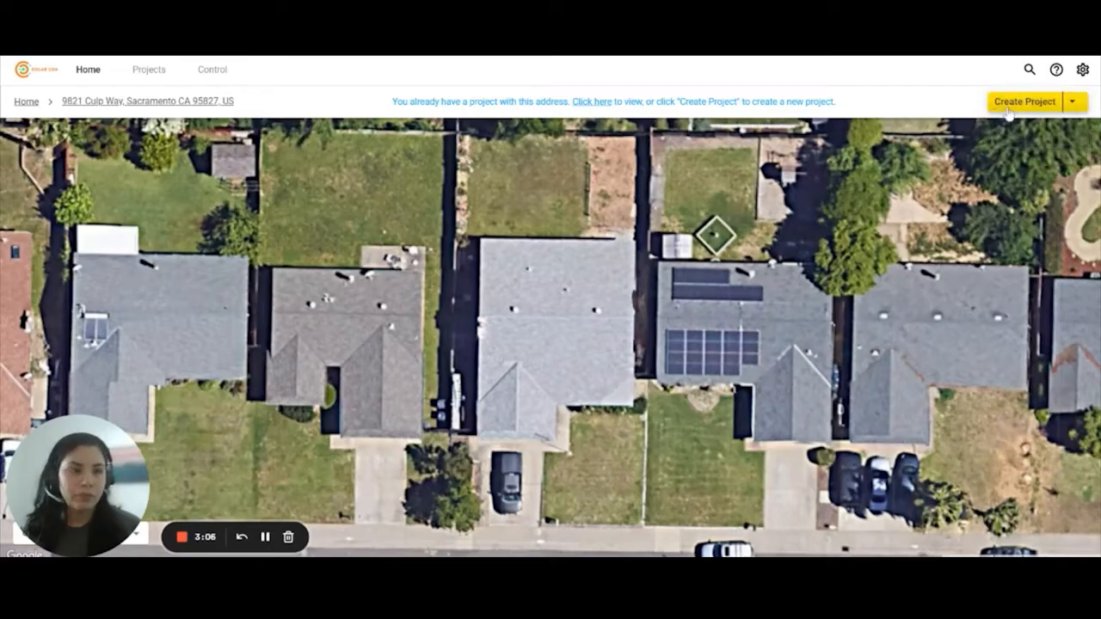
left_click(1015, 103)
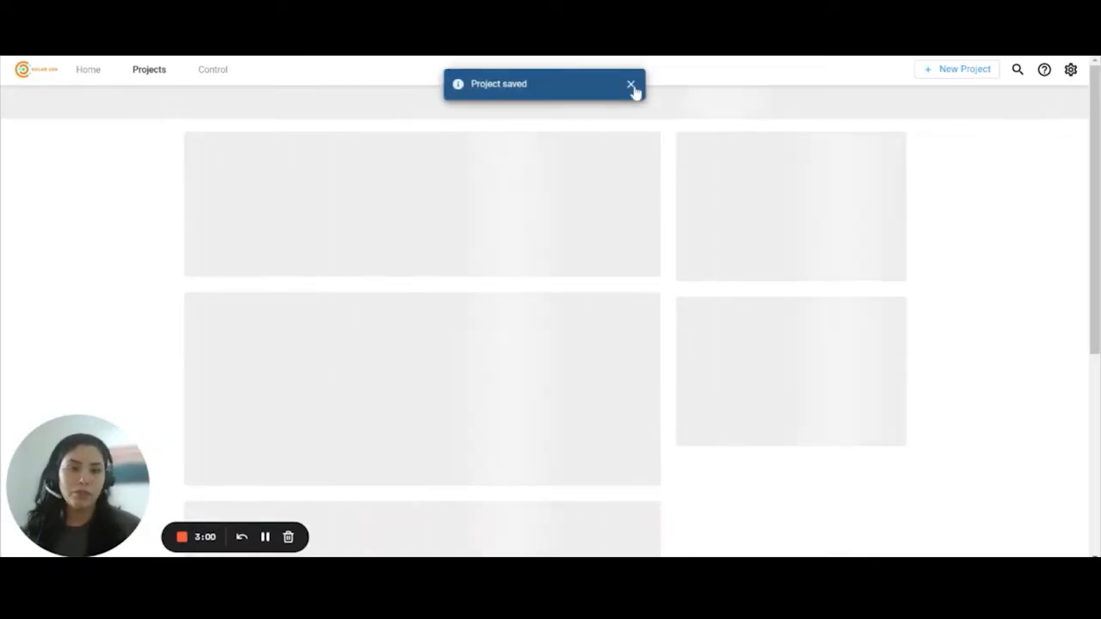
- Dismiss the saved notice, search existing contacts and assign the matching customer to the project
left_click(630, 86)
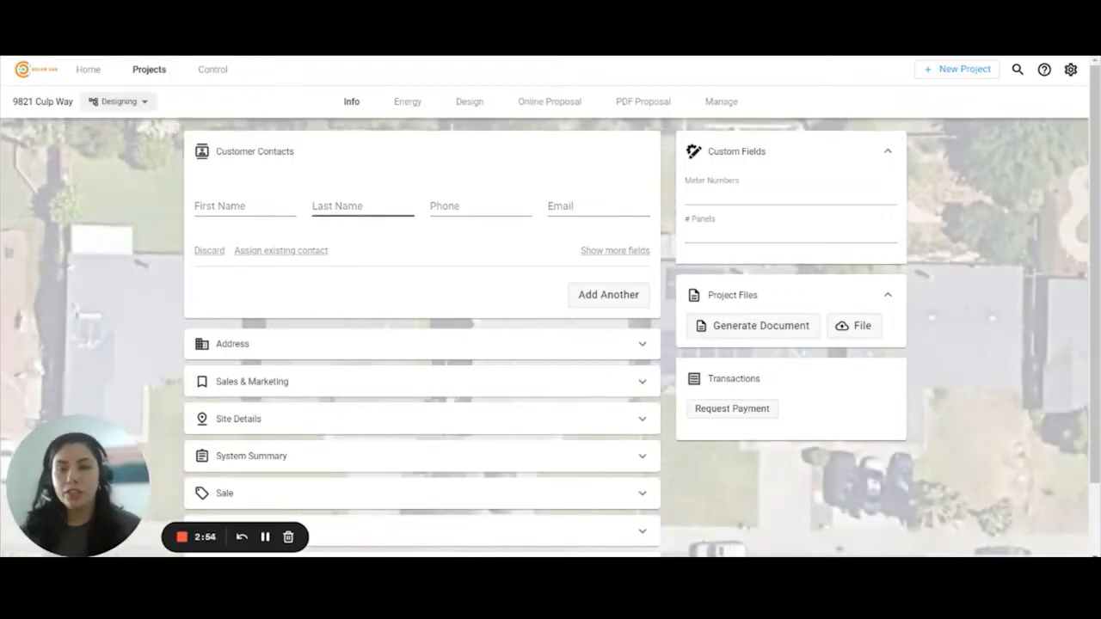
left_click(241, 208)
left_click(240, 188)
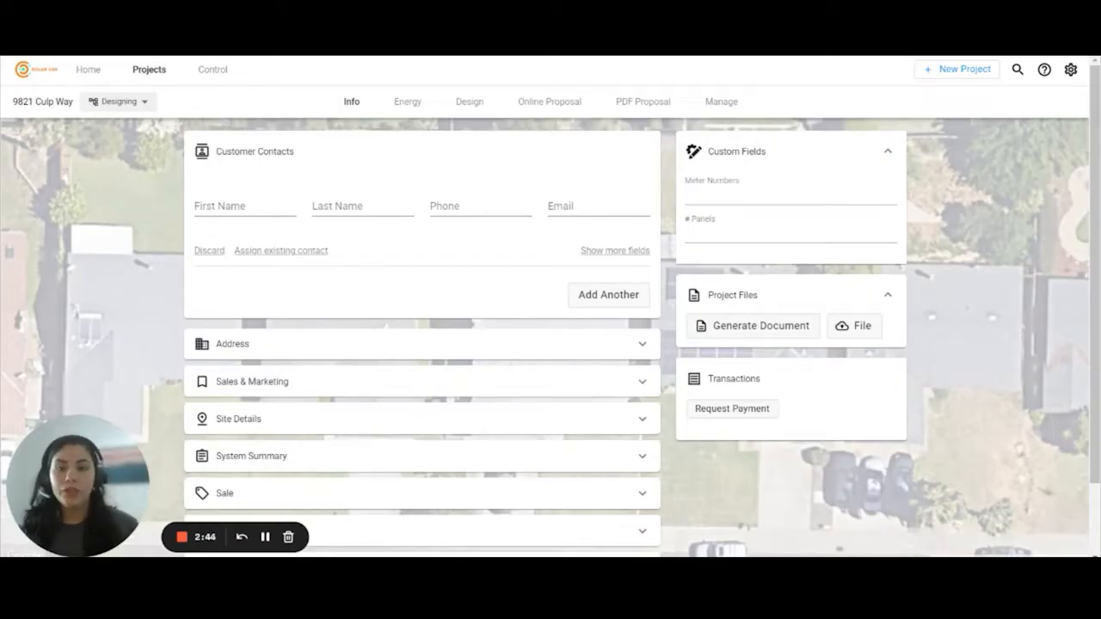
left_click(286, 251)
left_click(290, 219)
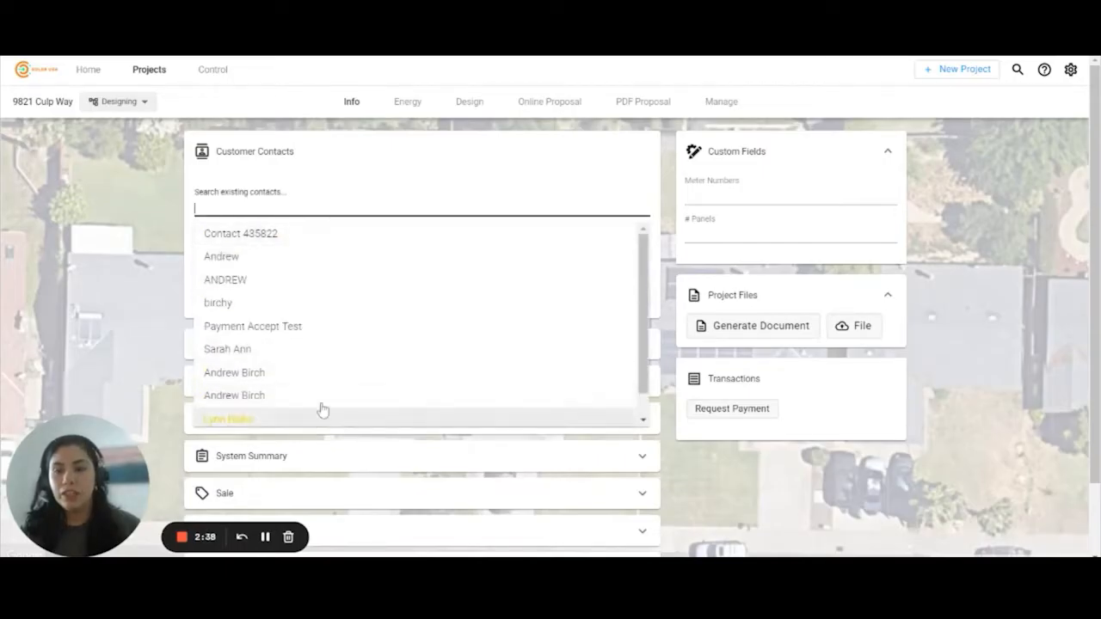
left_click(322, 199)
type("Eliamny")
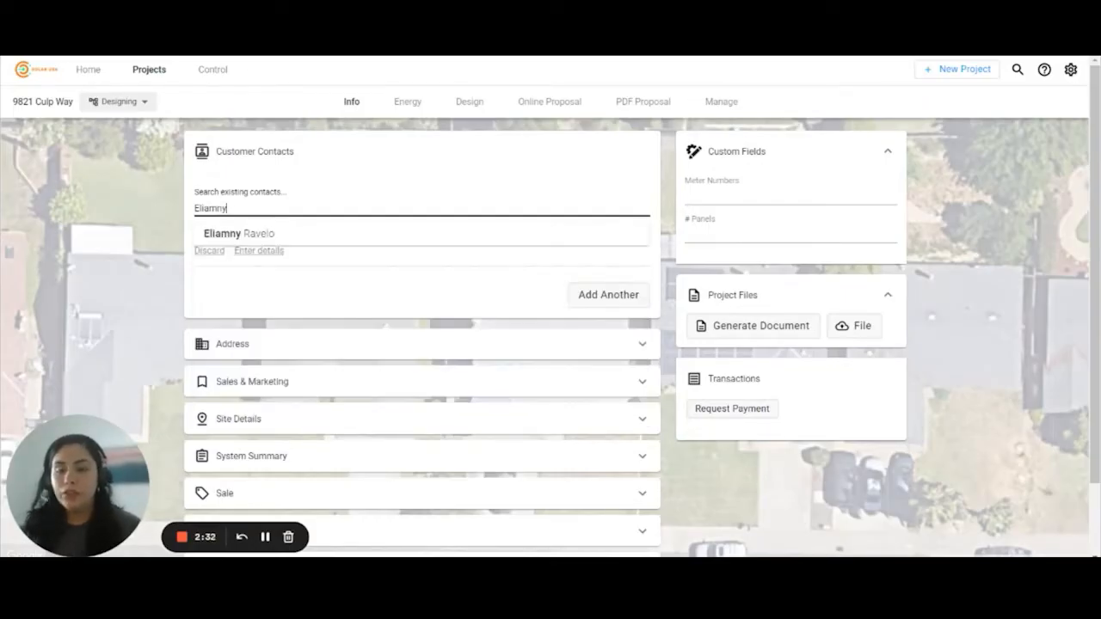
left_click(282, 238)
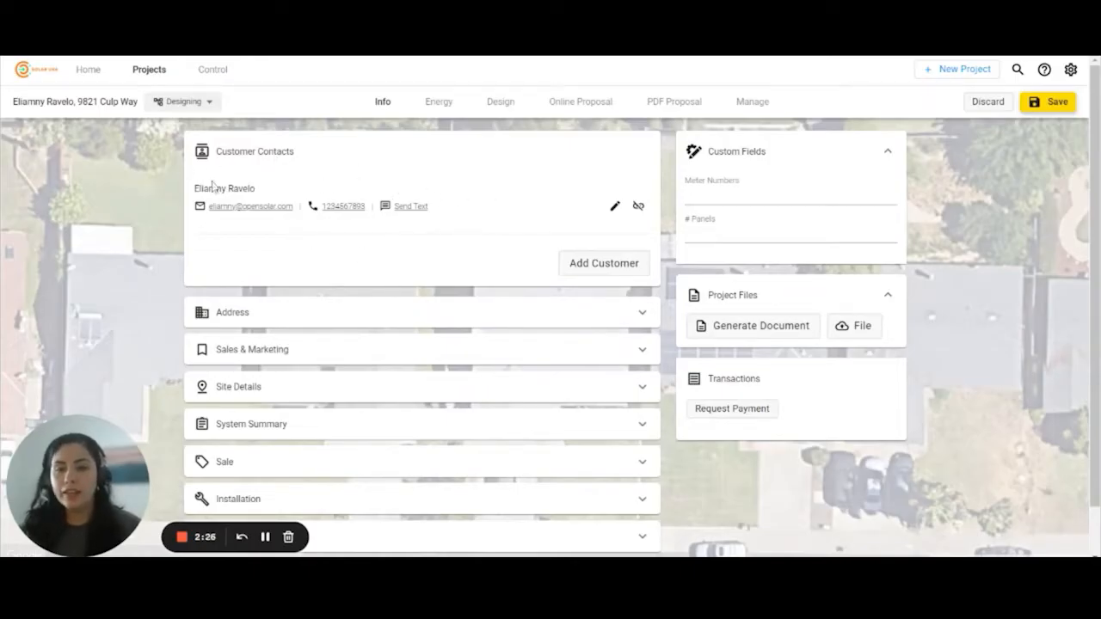
left_click(321, 312)
scroll(327, 314, "down", 2)
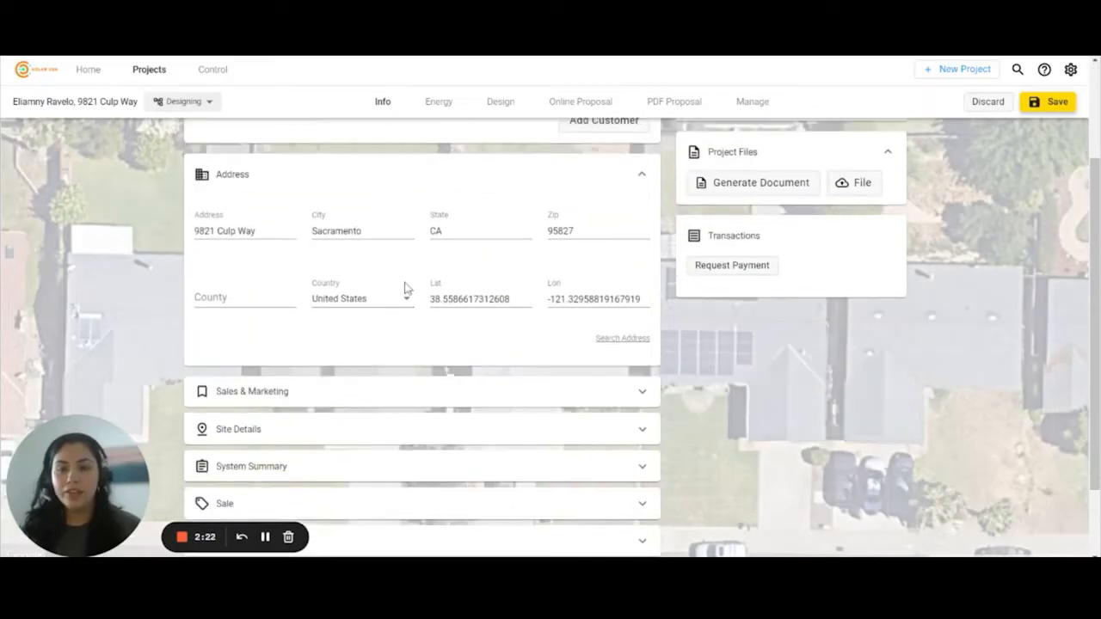
left_click(262, 175)
left_click(323, 301)
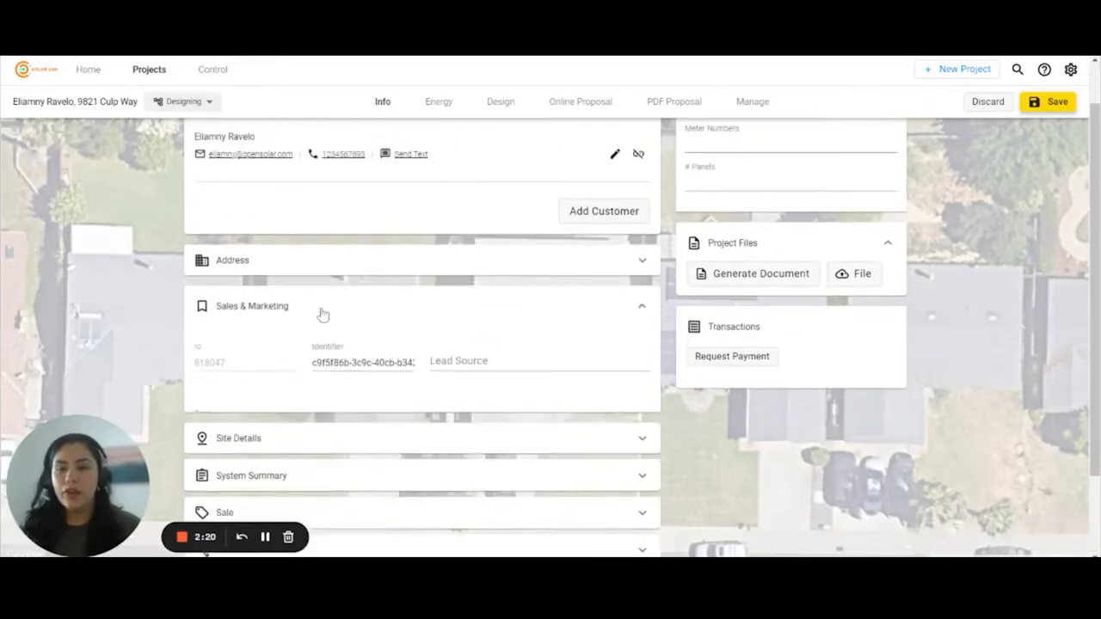
scroll(320, 348, "down", 2)
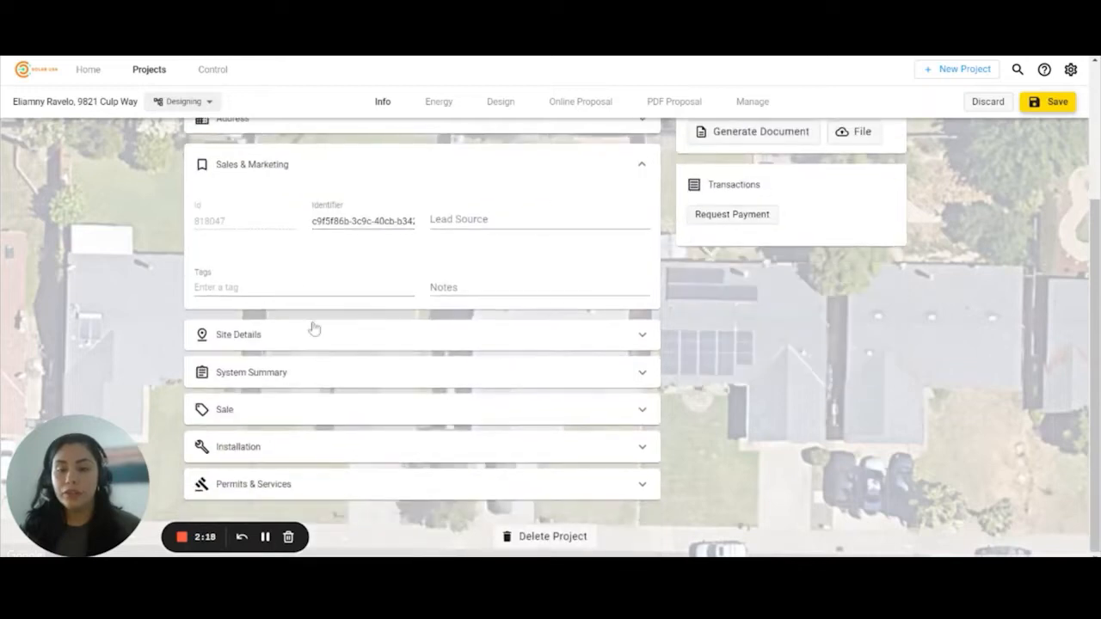
left_click(248, 172)
left_click(299, 342)
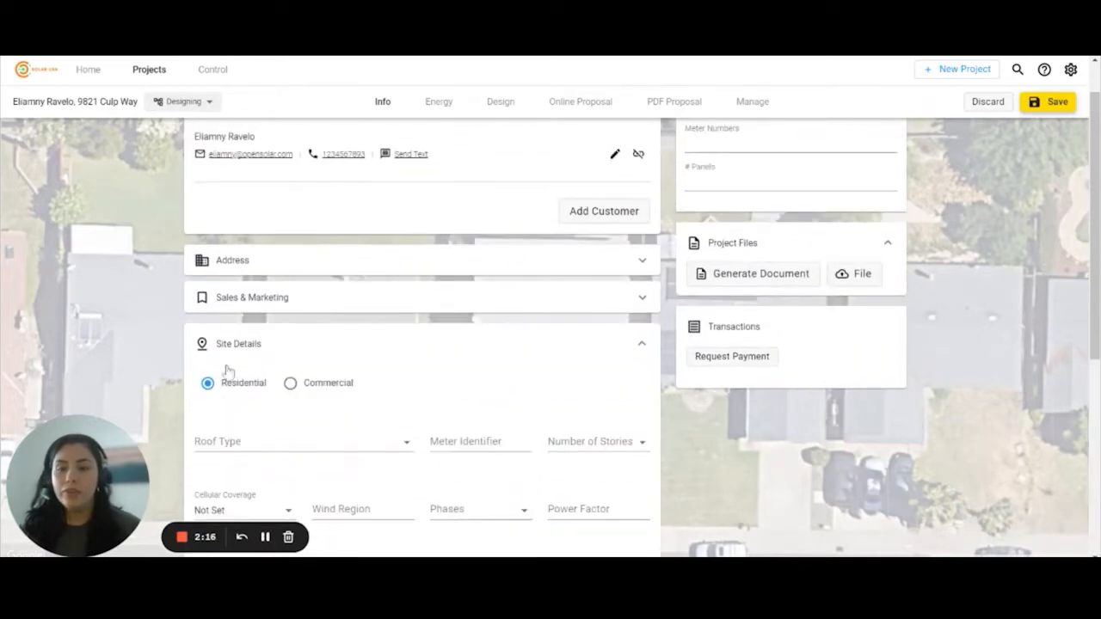
left_click(258, 346)
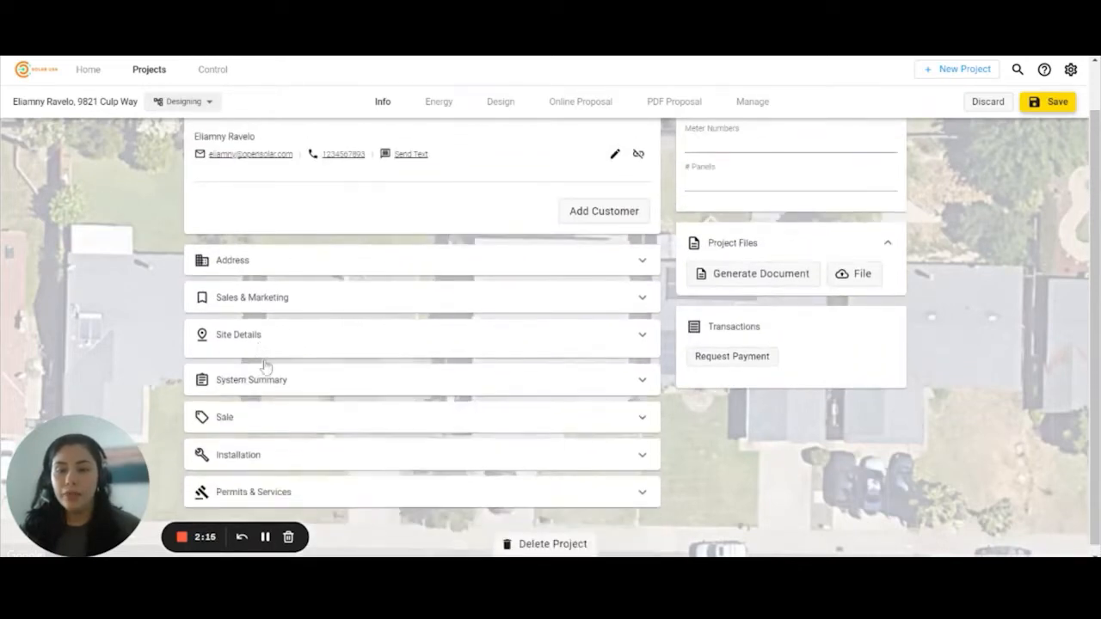
left_click(365, 383)
scroll(353, 356, "down", 1)
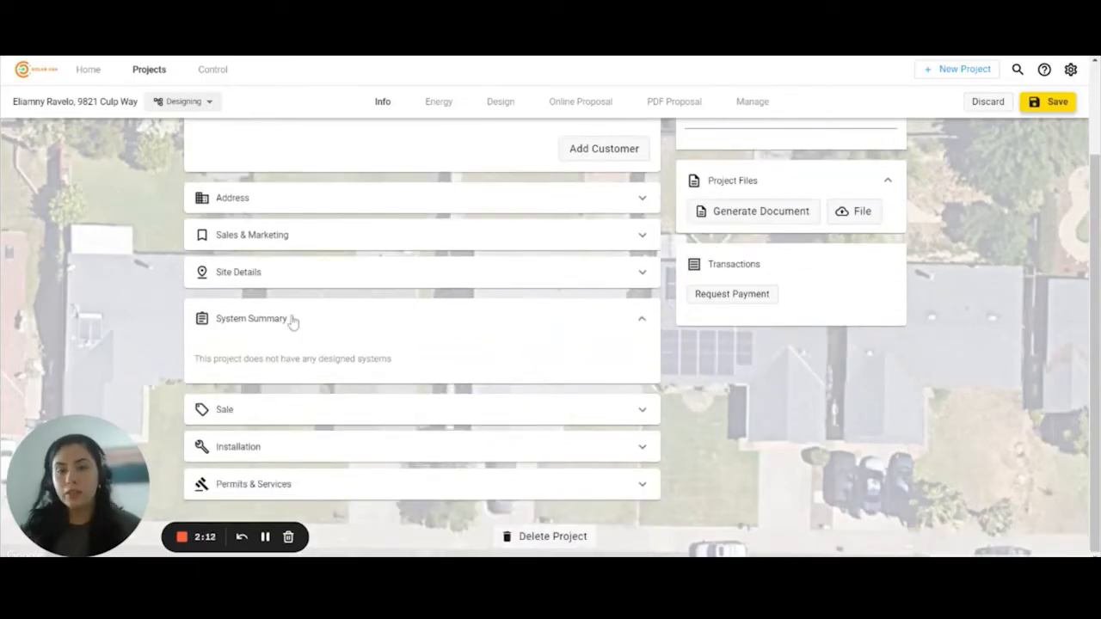
left_click(292, 320)
left_click(361, 417)
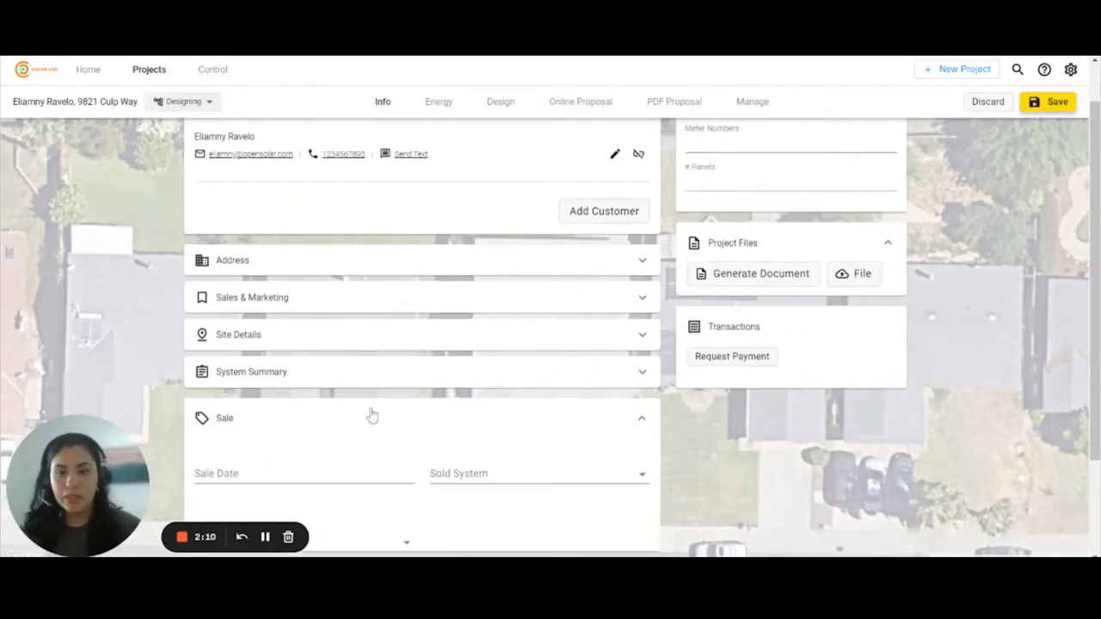
scroll(371, 415, "down", 3)
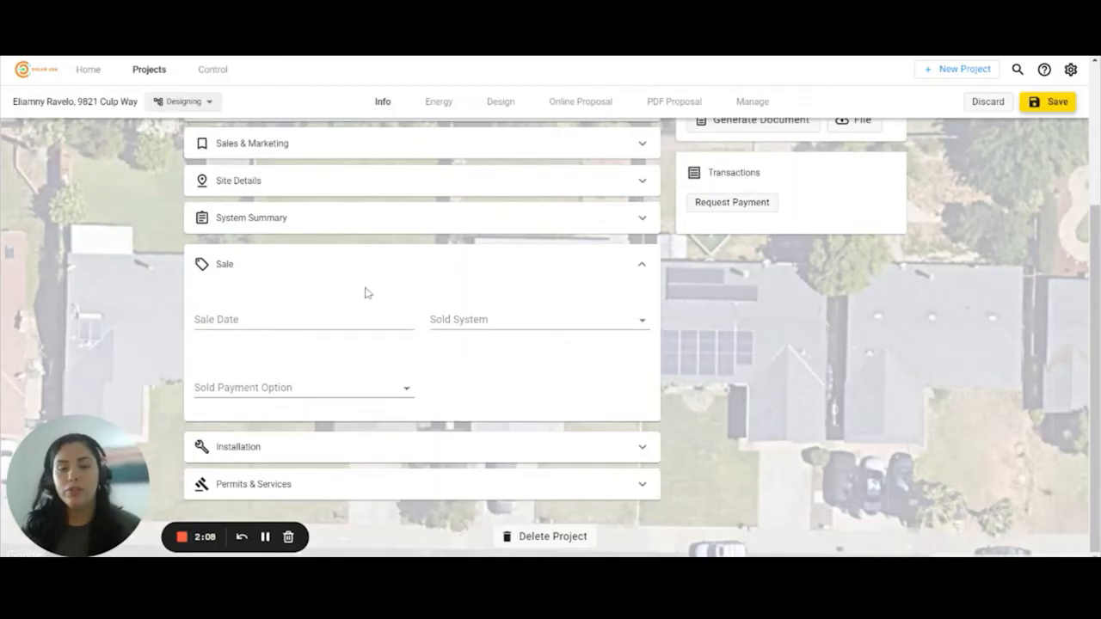
left_click(244, 269)
left_click(370, 449)
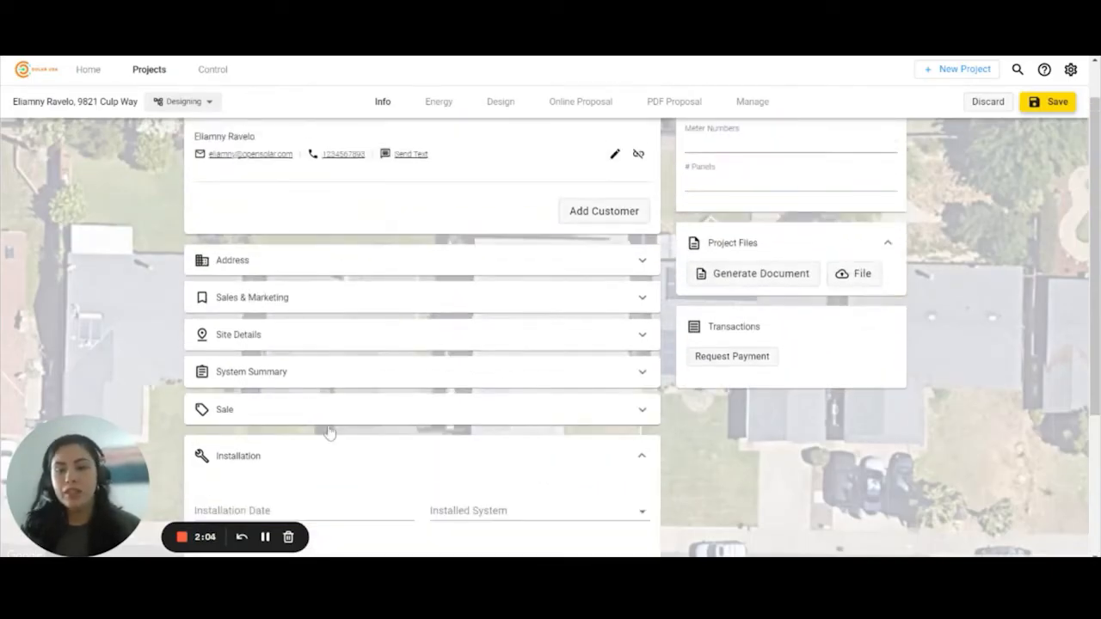
scroll(323, 462, "down", 3)
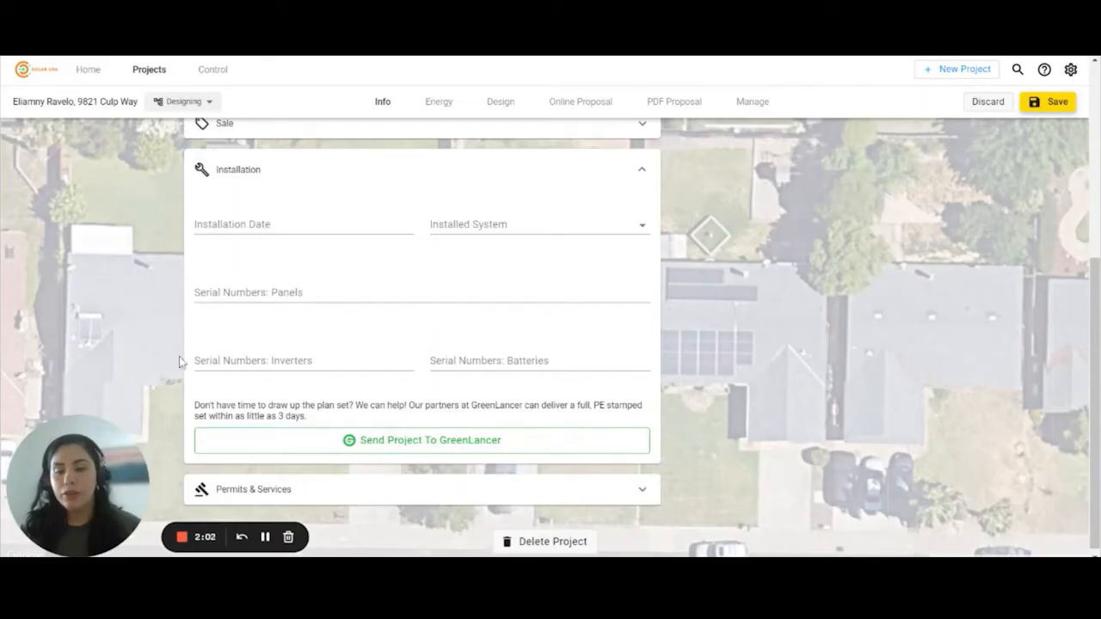
left_click(246, 172)
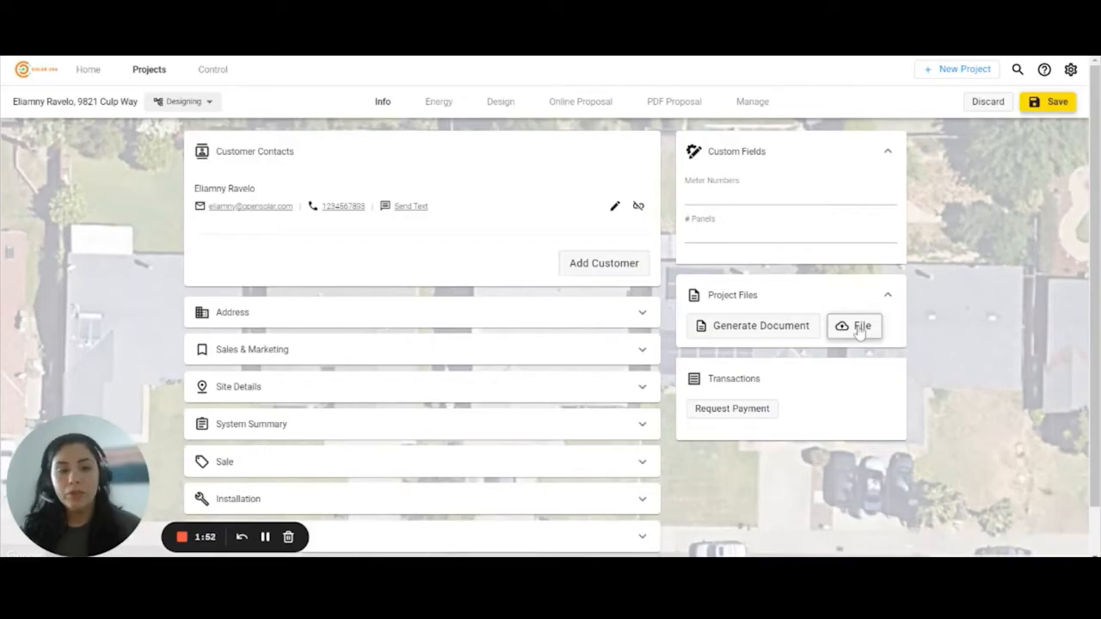
left_click(858, 329)
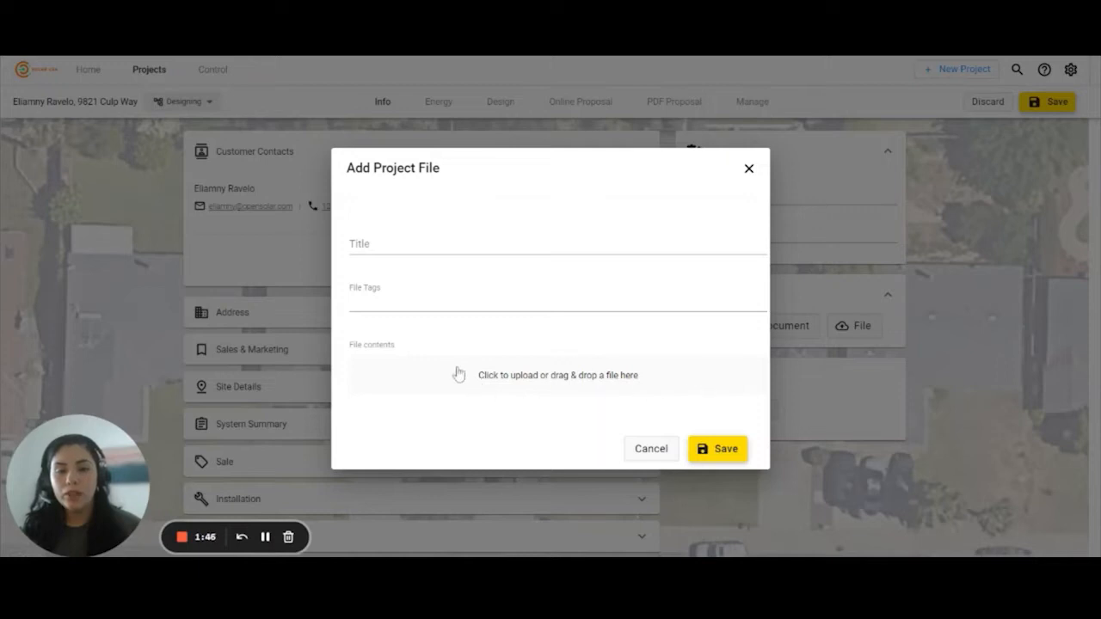
left_click(428, 303)
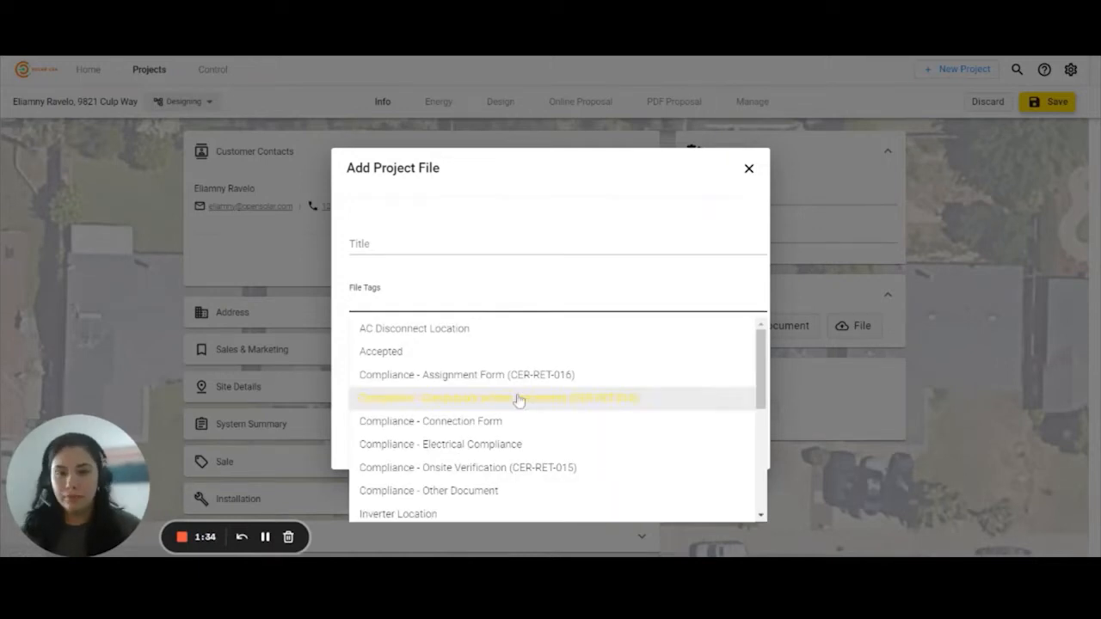
type("sale")
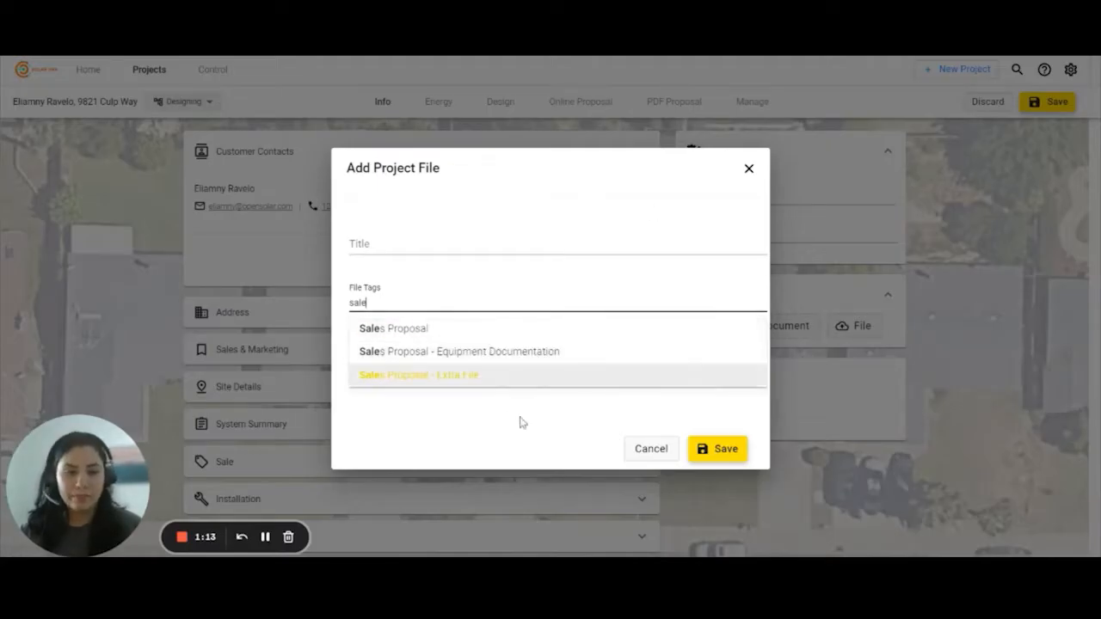
left_click(643, 455)
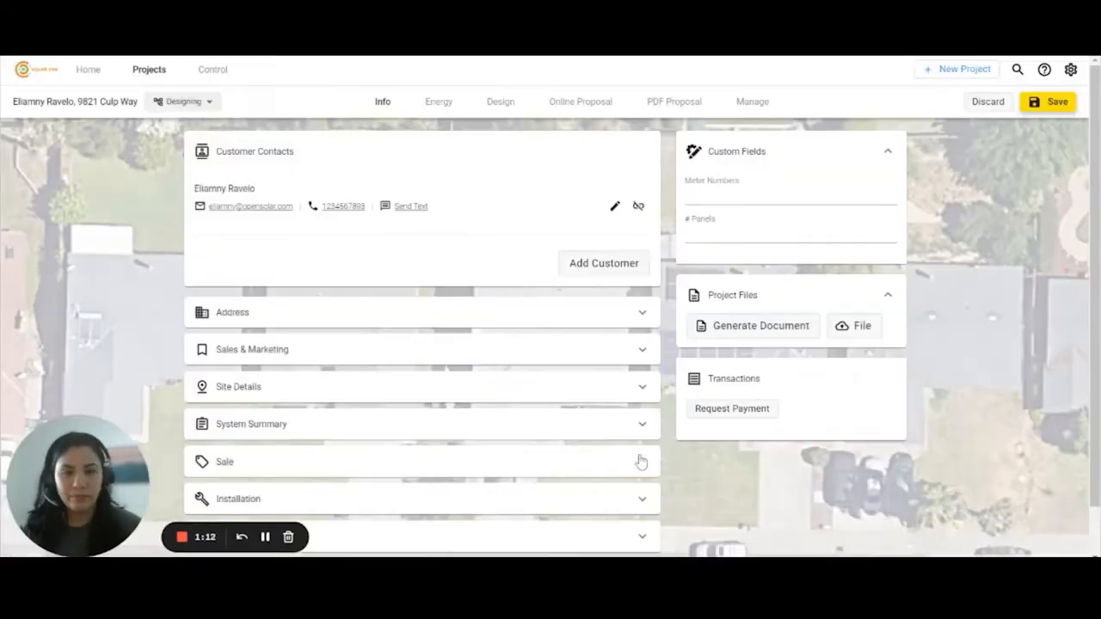
- On the Energy tab, set the usage data source to Monthly Consumption (kWh)
left_click(437, 105)
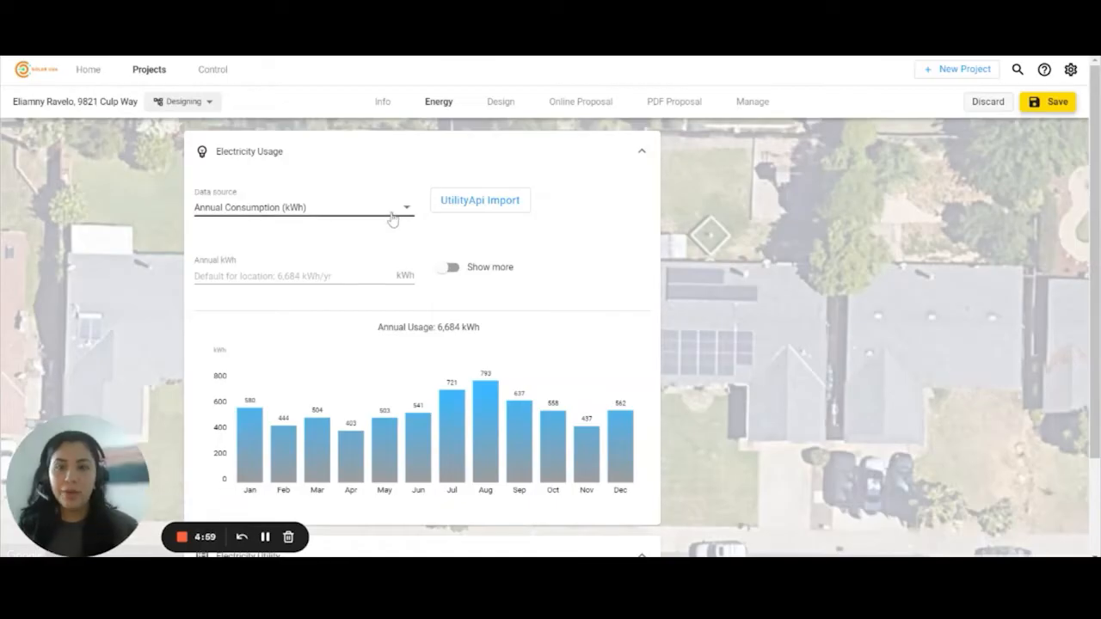
left_click(391, 217)
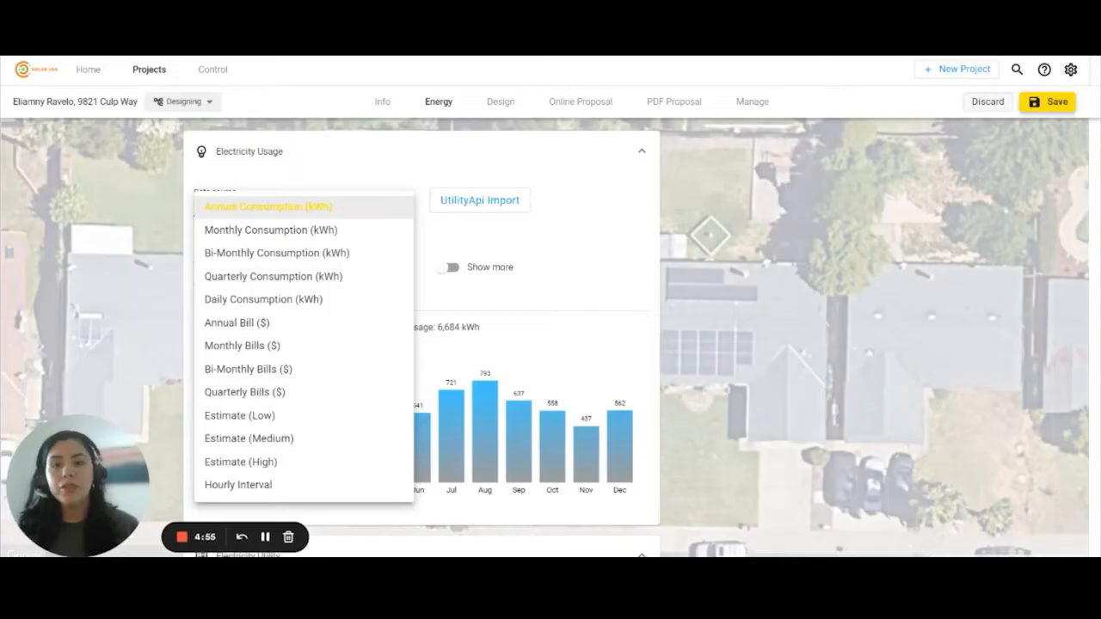
left_click(342, 229)
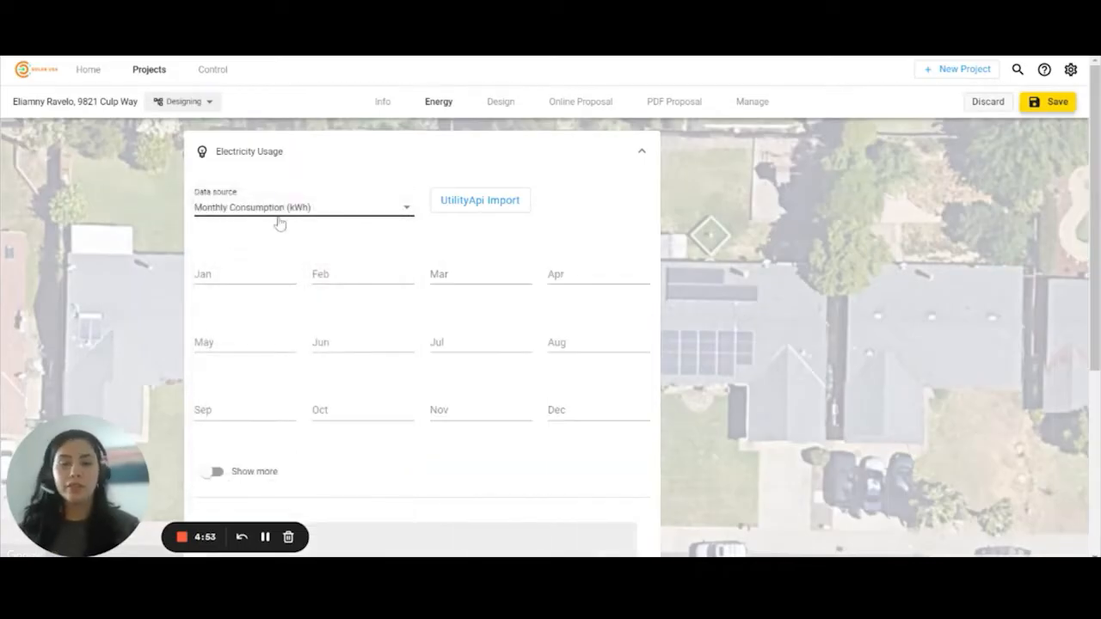
- Enter monthly consumption: January 500 kWh, February through May 600 kWh each
left_click(241, 276)
type("500")
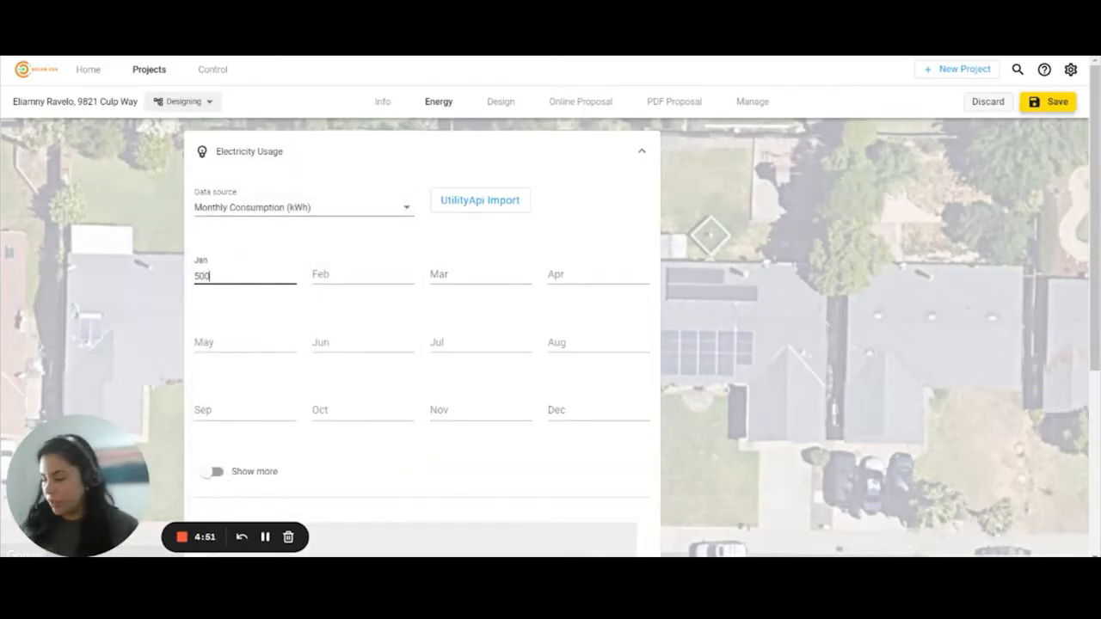
key("Tab")
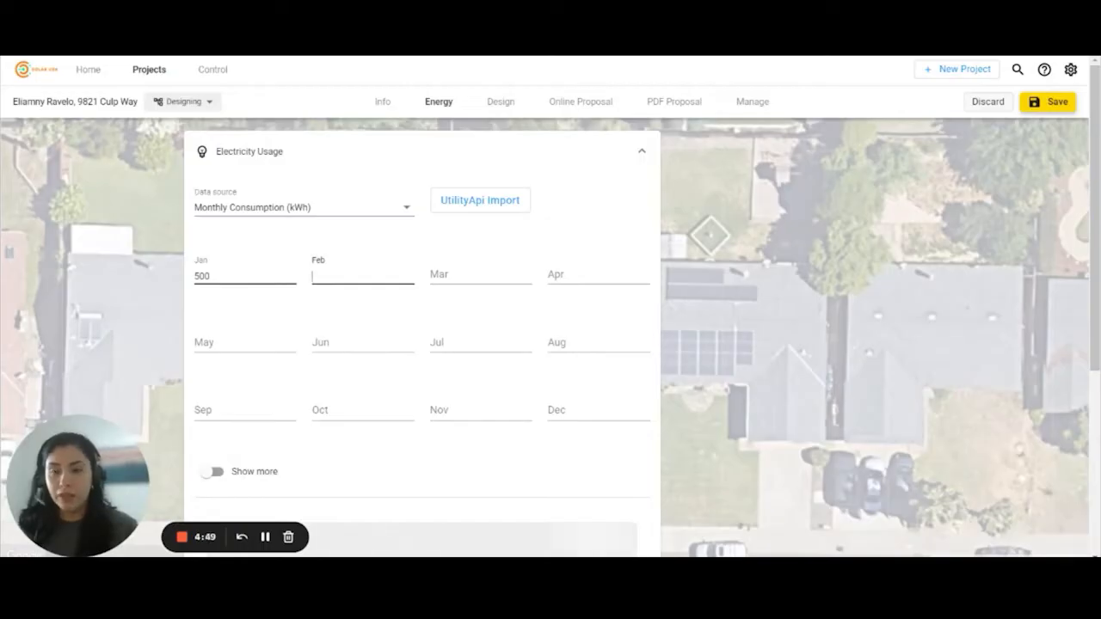
type("600")
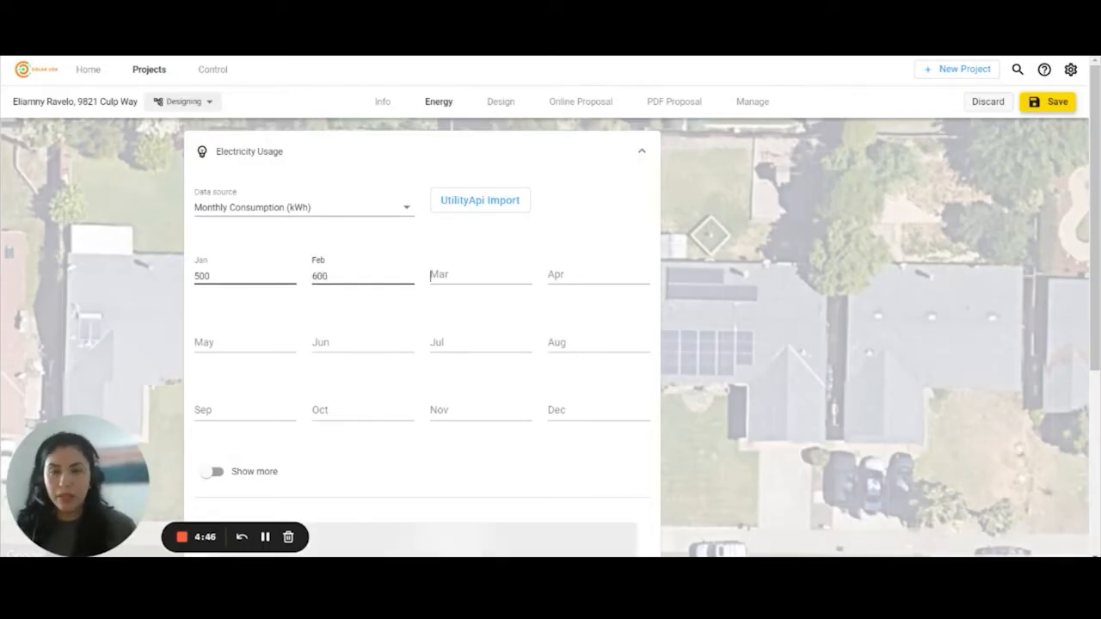
left_click(432, 275)
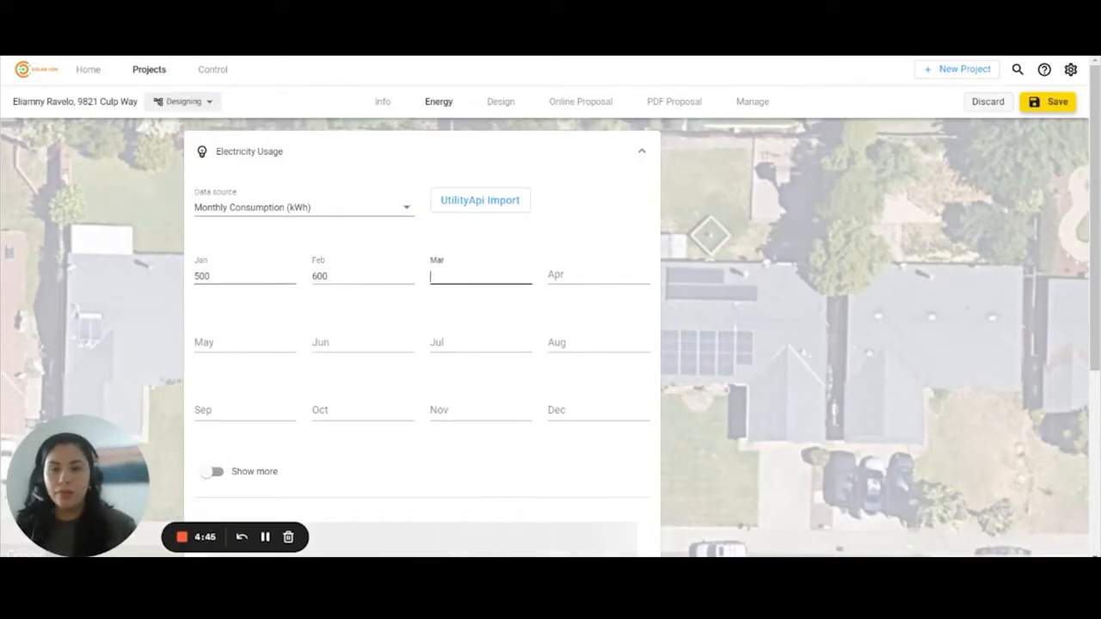
key("shift+Tab")
key("Tab")
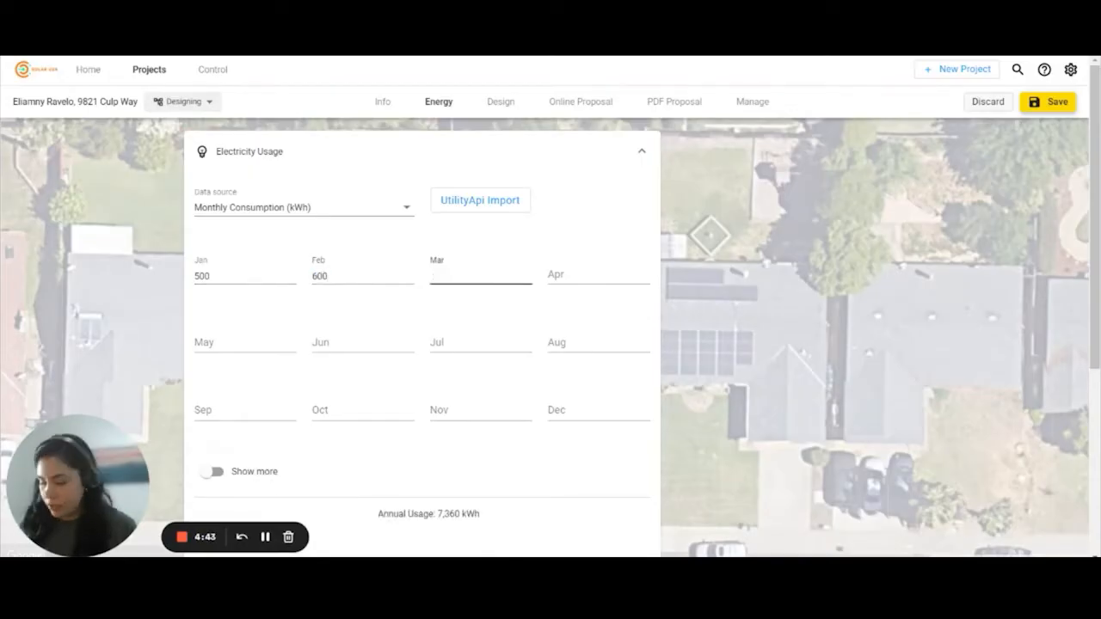
left_click(598, 276)
type("600")
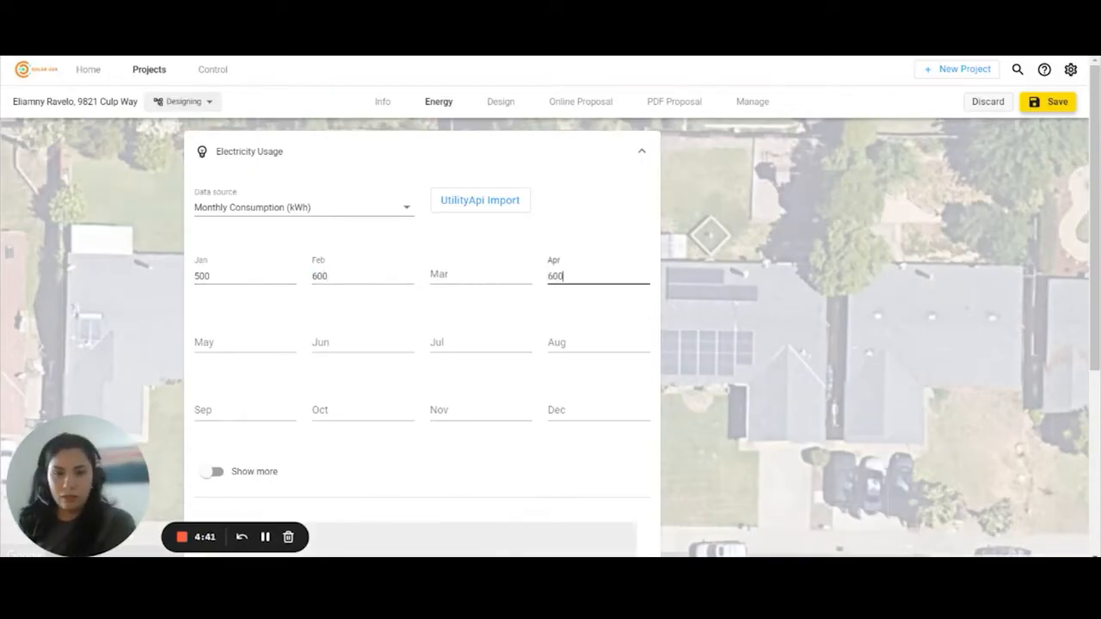
left_click(245, 344)
left_click(480, 276)
type("600")
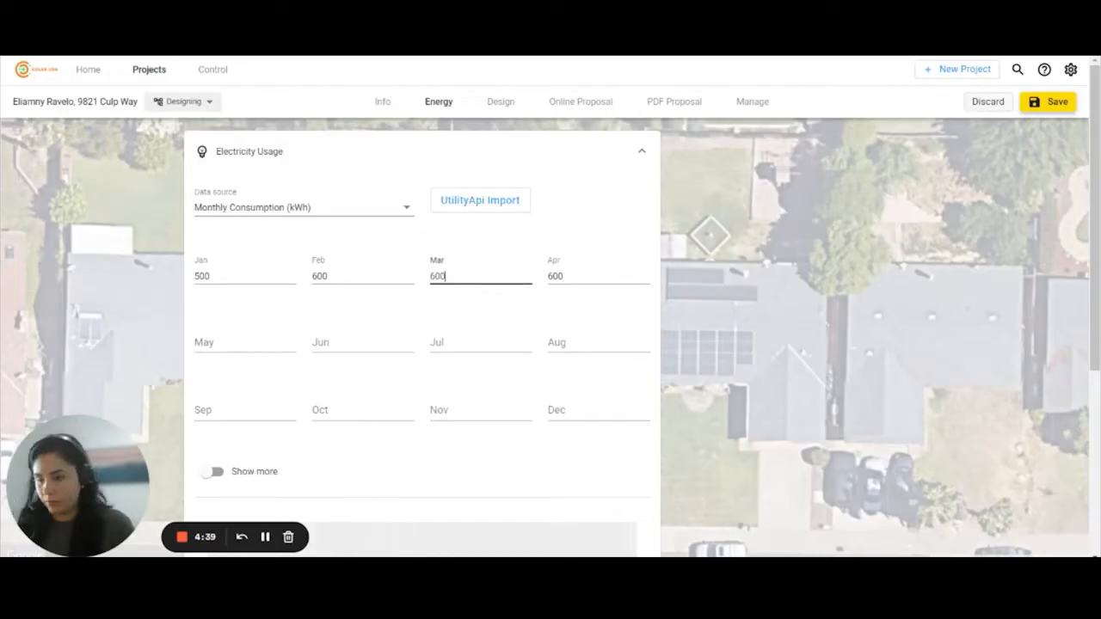
key("Tab")
type("600")
key("Tab")
type("600")
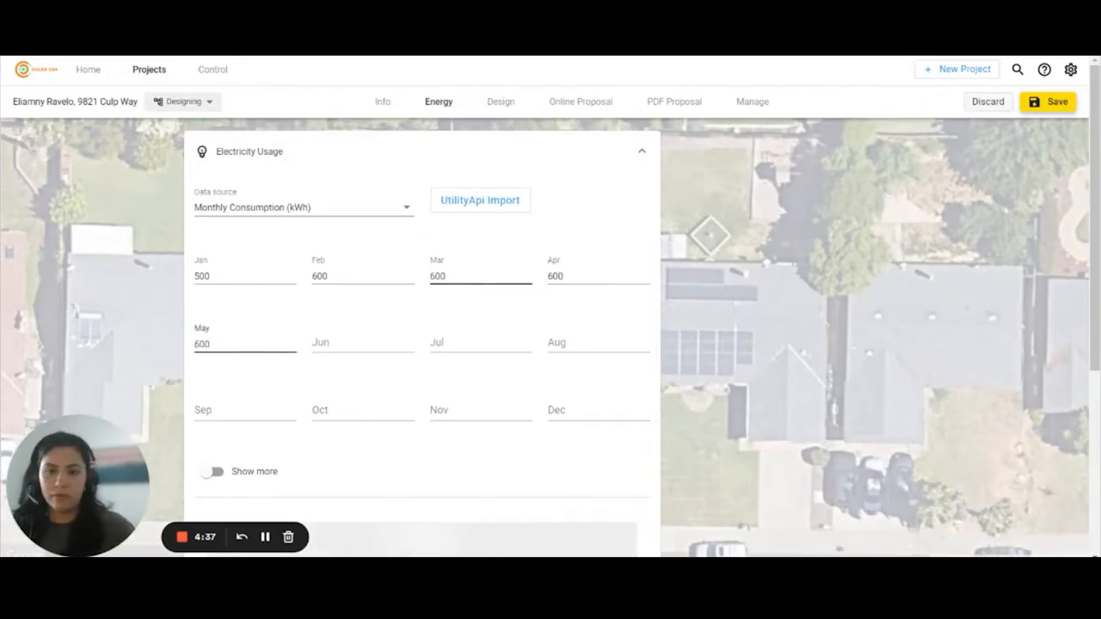
- Confirm Monthly Consumption remains the usage data source
left_click(344, 213)
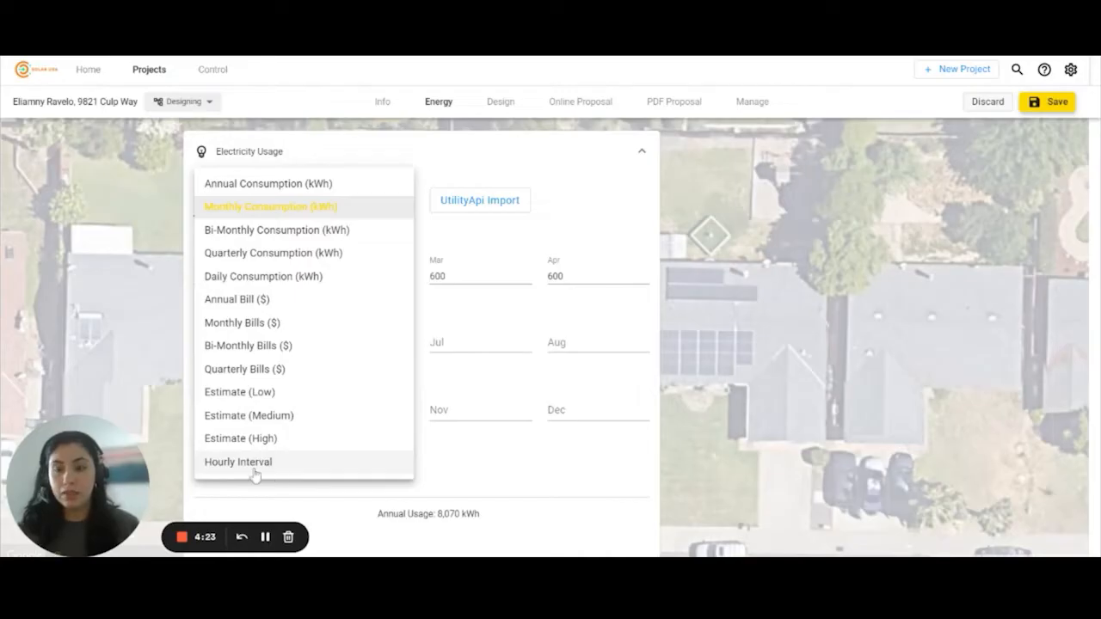
left_click(501, 459)
scroll(504, 461, "down", 1)
scroll(504, 461, "down", 2)
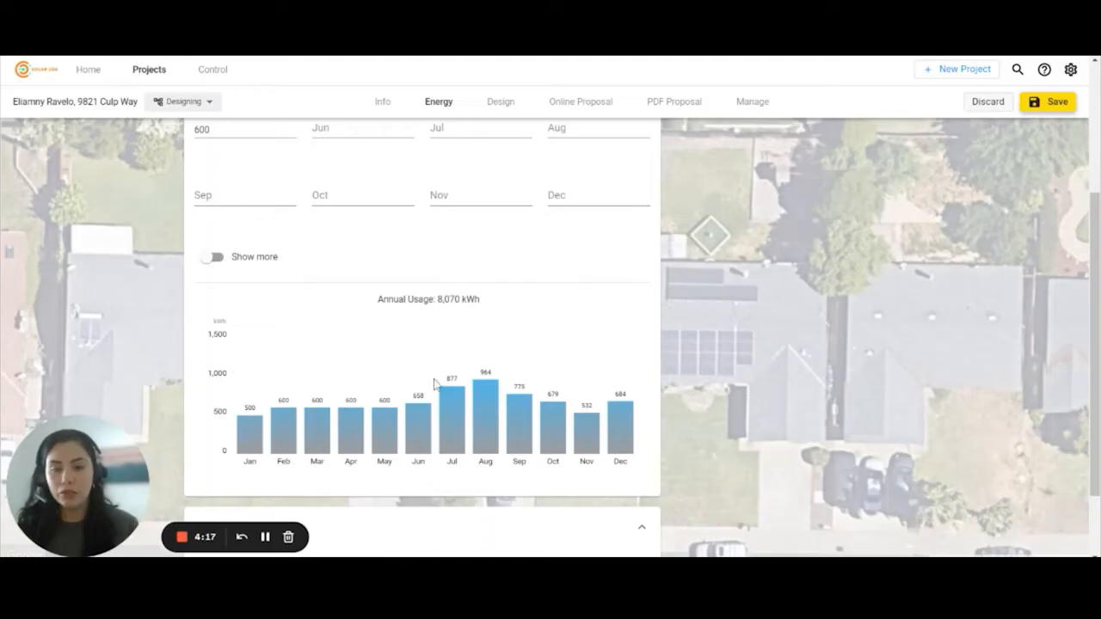
scroll(435, 384, "down", 1)
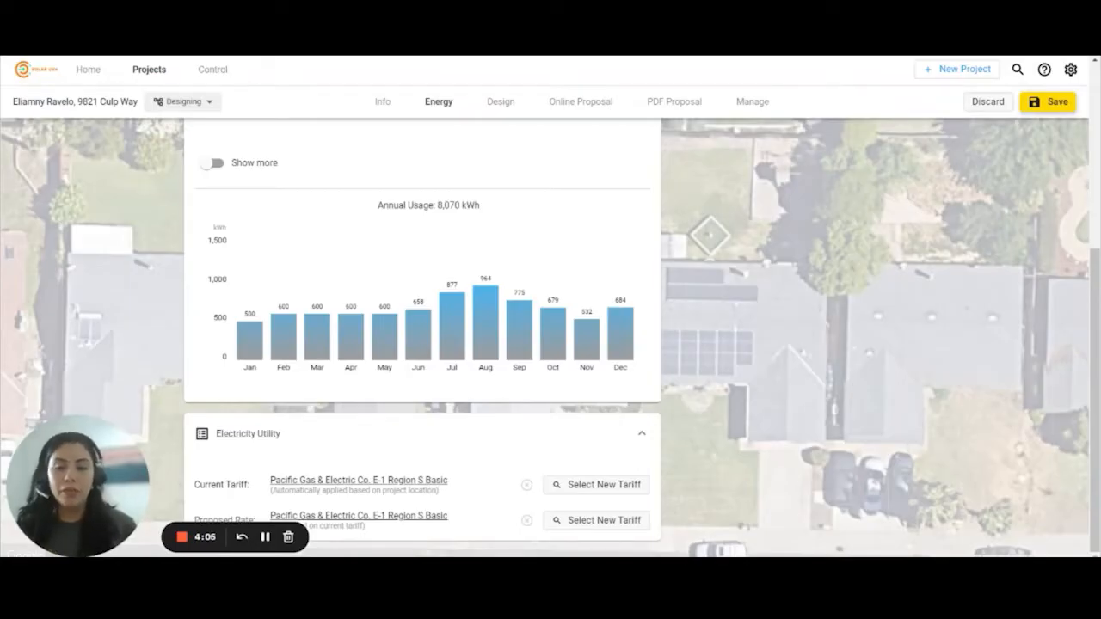
- Browse the Select New Tariff dialog and close it without choosing a tariff
left_click(583, 492)
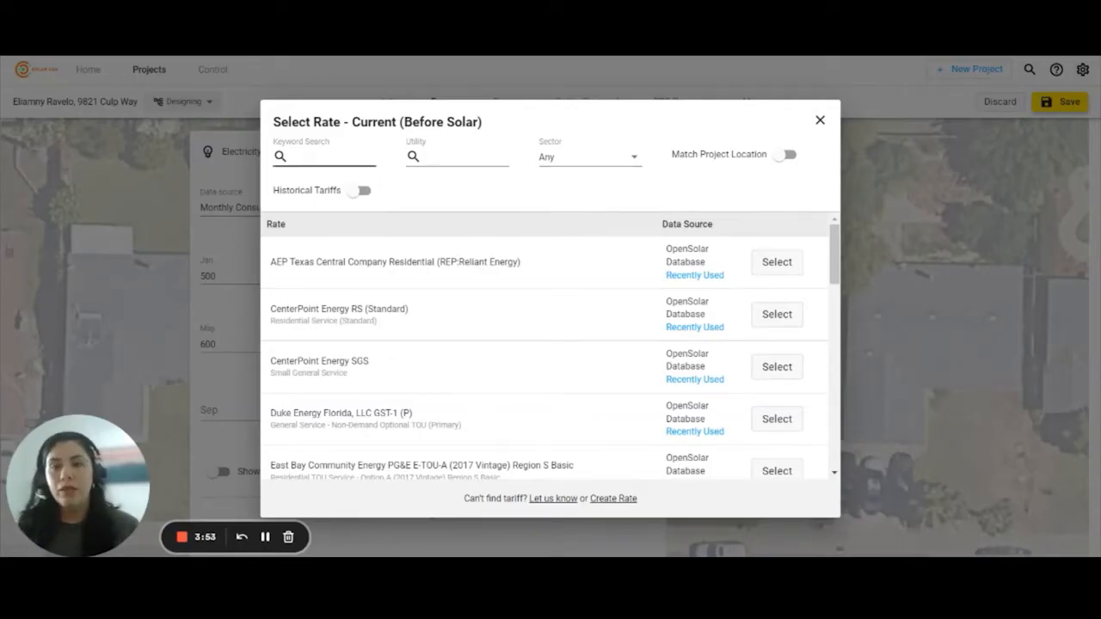
left_click(616, 160)
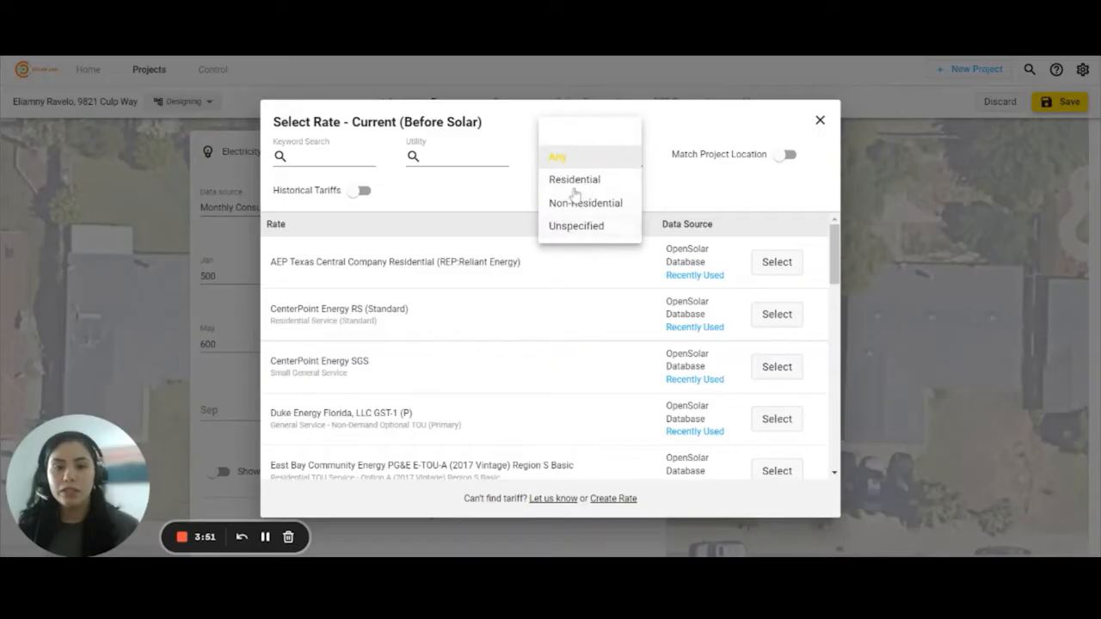
left_click(918, 168)
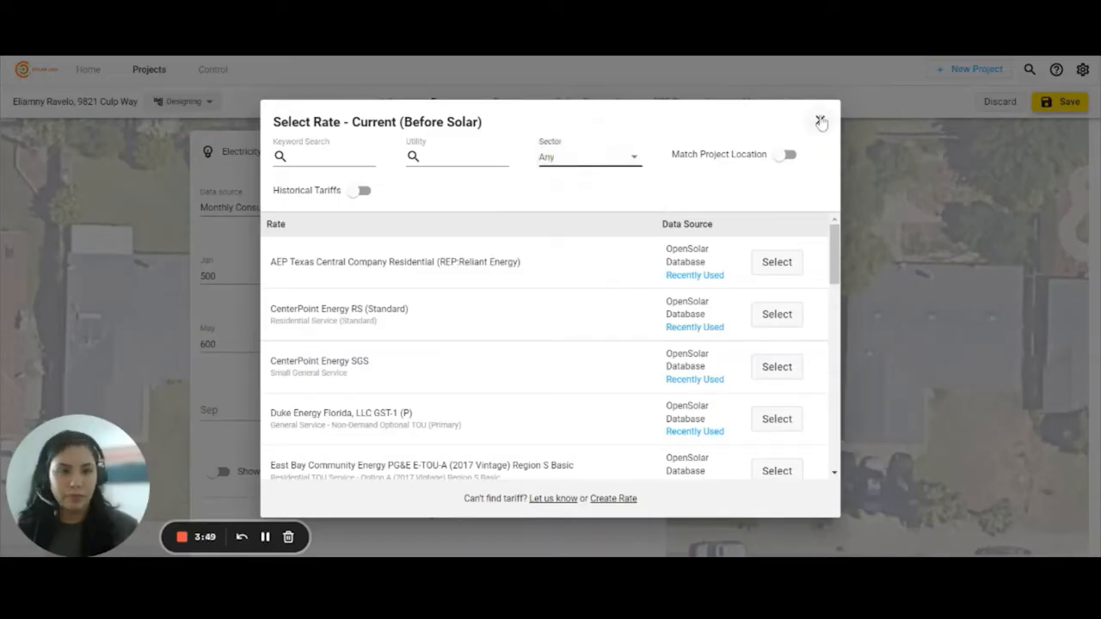
left_click(818, 120)
scroll(602, 249, "up", 4)
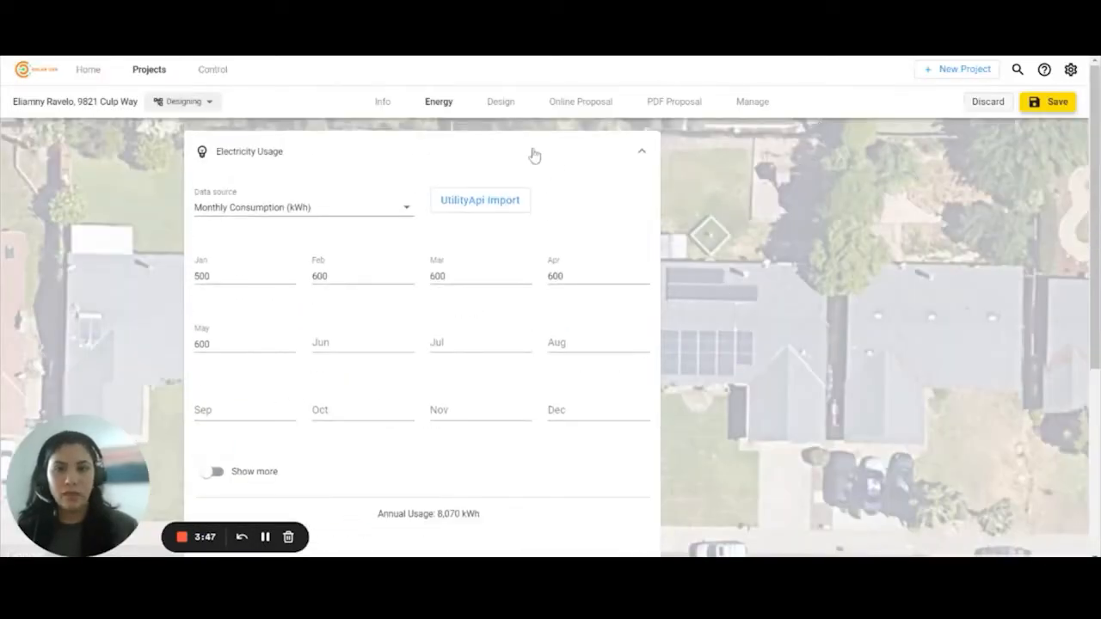
- Open the Design tab and compare the 3D, 2D and Manual design modes, keeping automated 3D
left_click(502, 102)
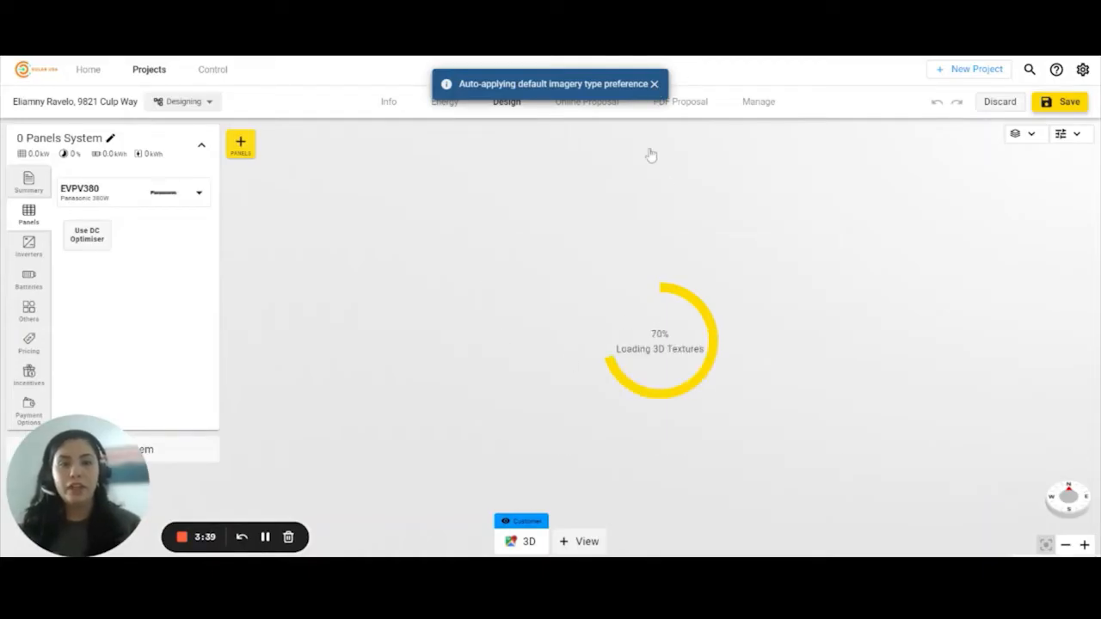
left_click(653, 85)
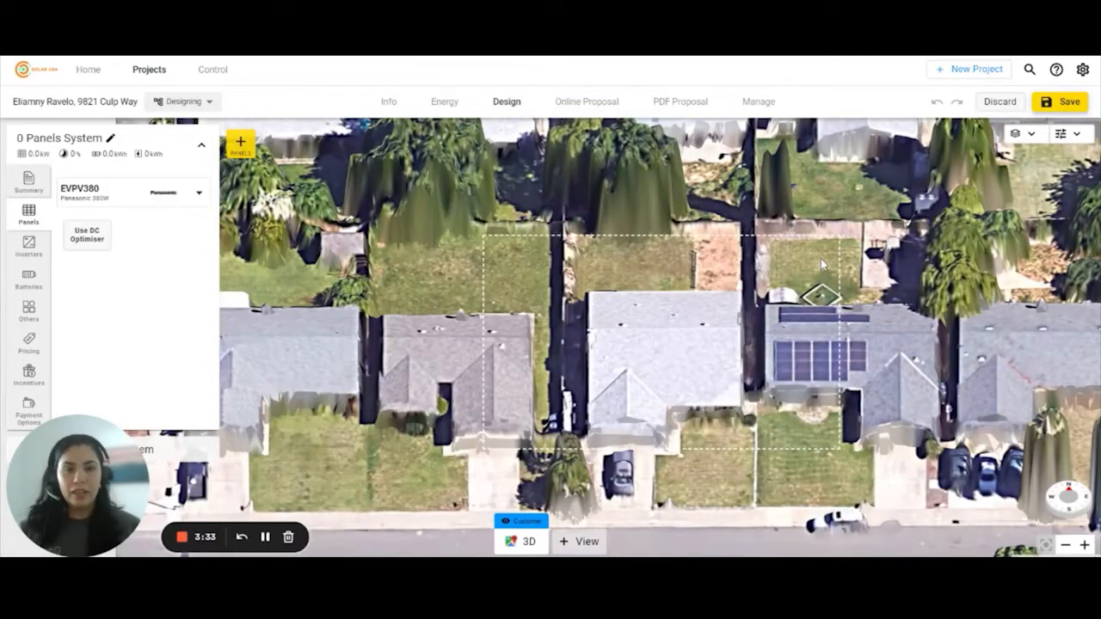
left_click(1025, 141)
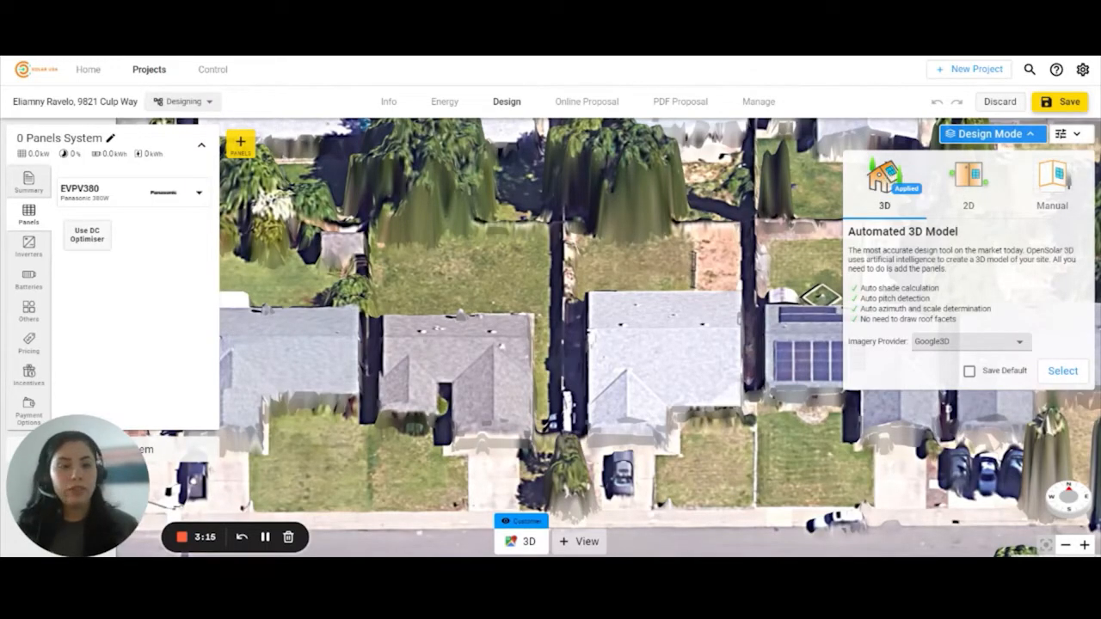
left_click(968, 183)
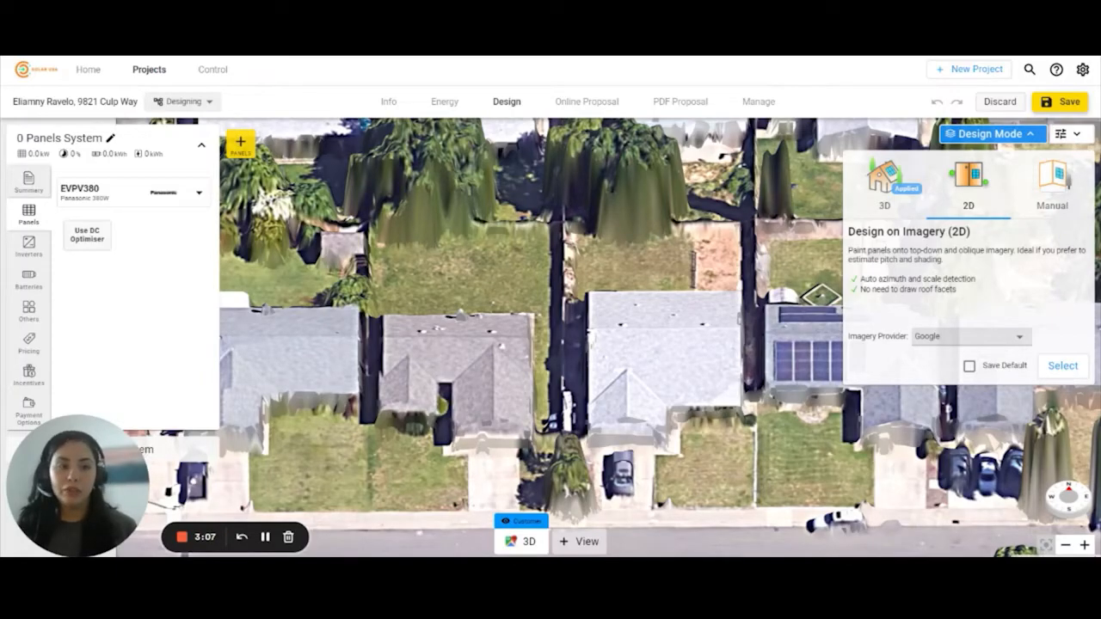
left_click(1054, 184)
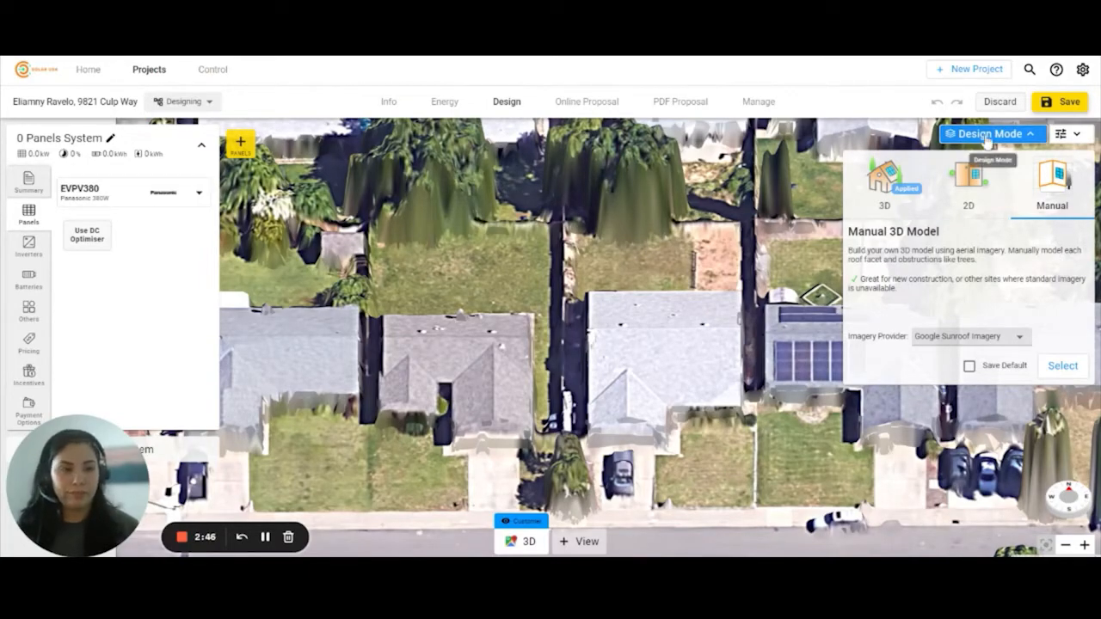
left_click(888, 182)
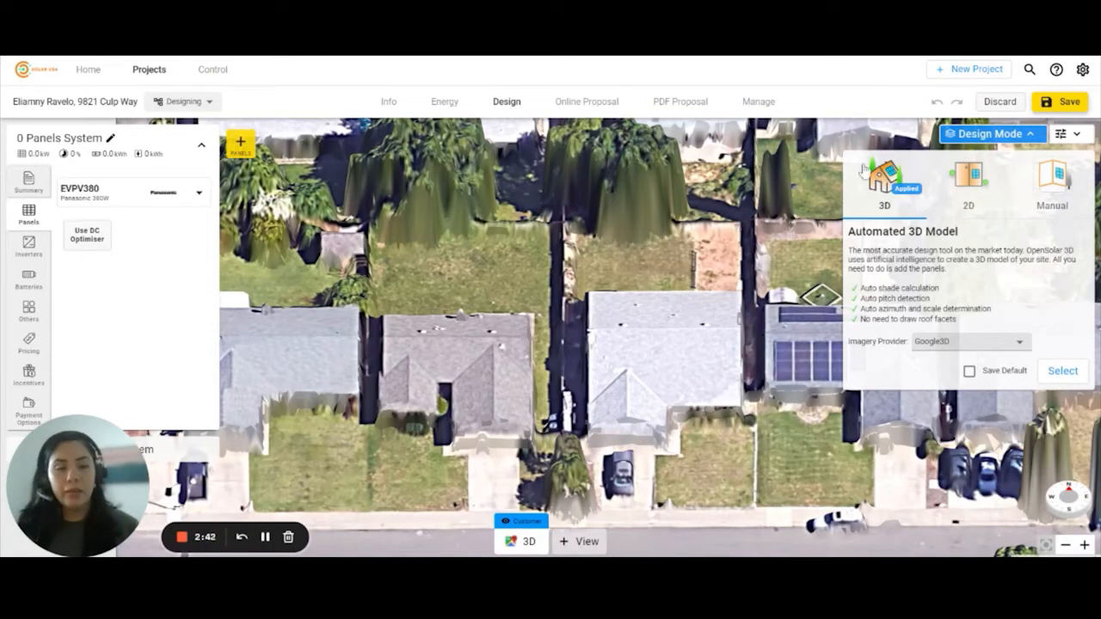
left_click(993, 135)
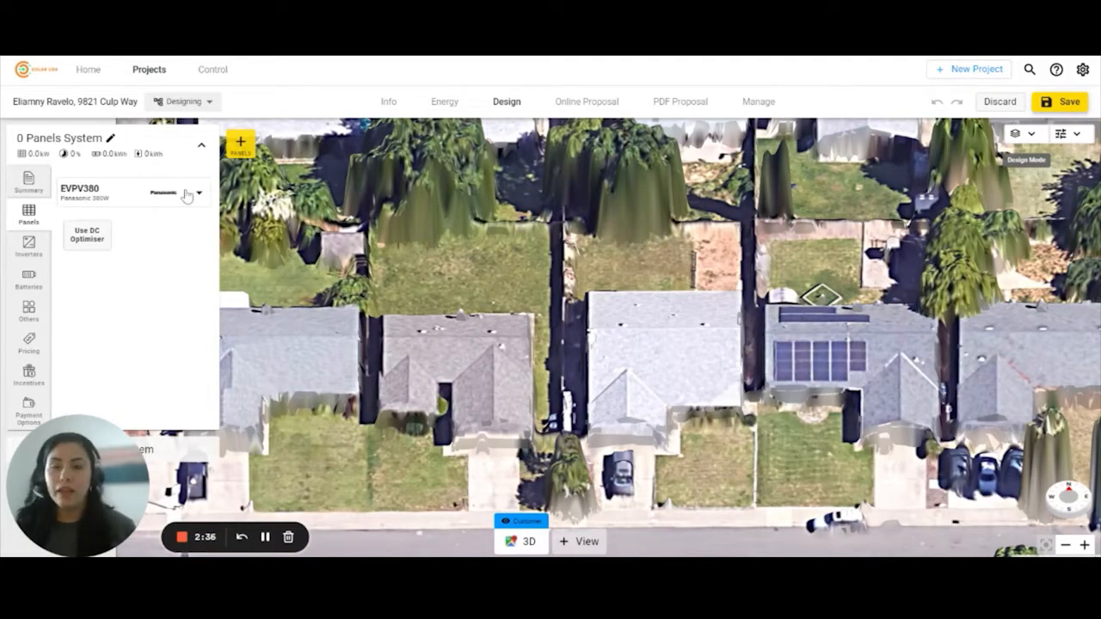
- Check the system summary, then open the module catalogue from the Panels EVPV380 row
left_click(31, 183)
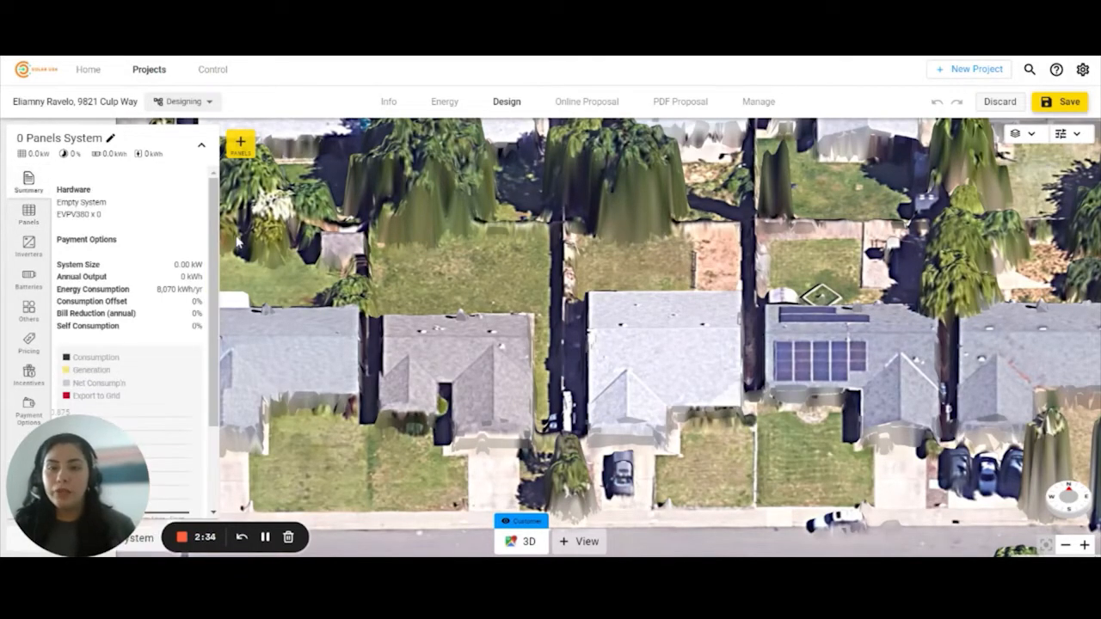
scroll(148, 282, "down", 2)
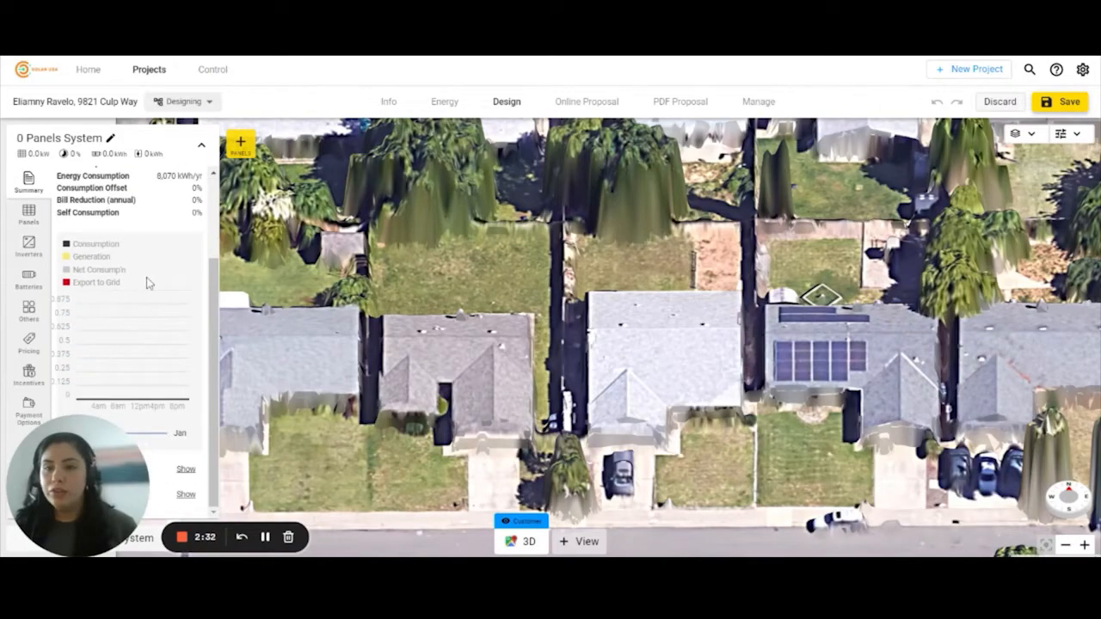
scroll(148, 283, "up", 2)
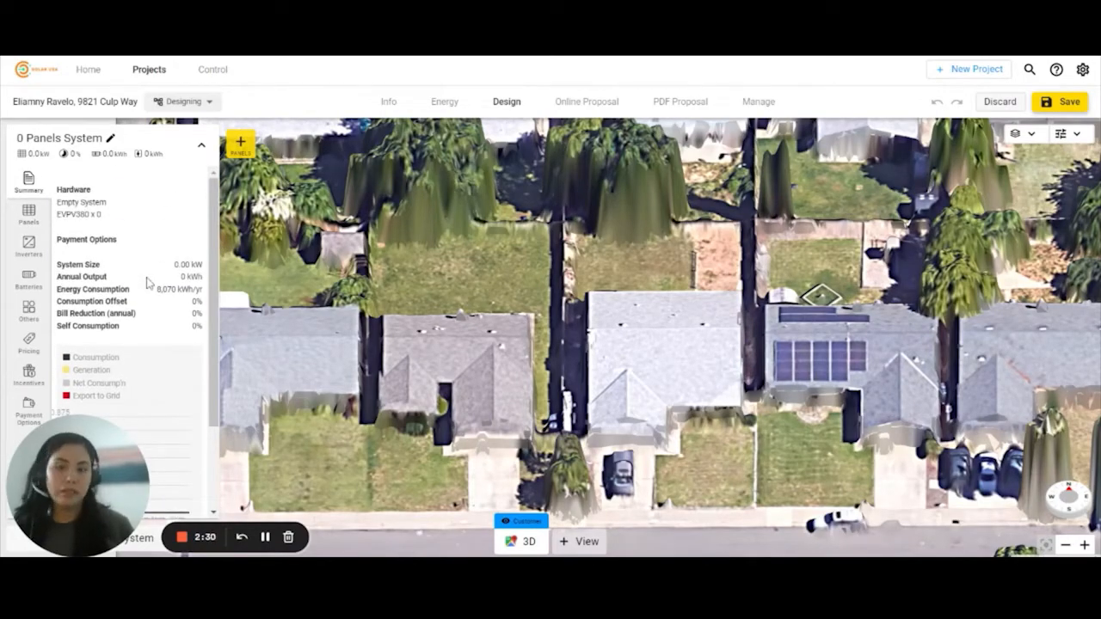
left_click(28, 215)
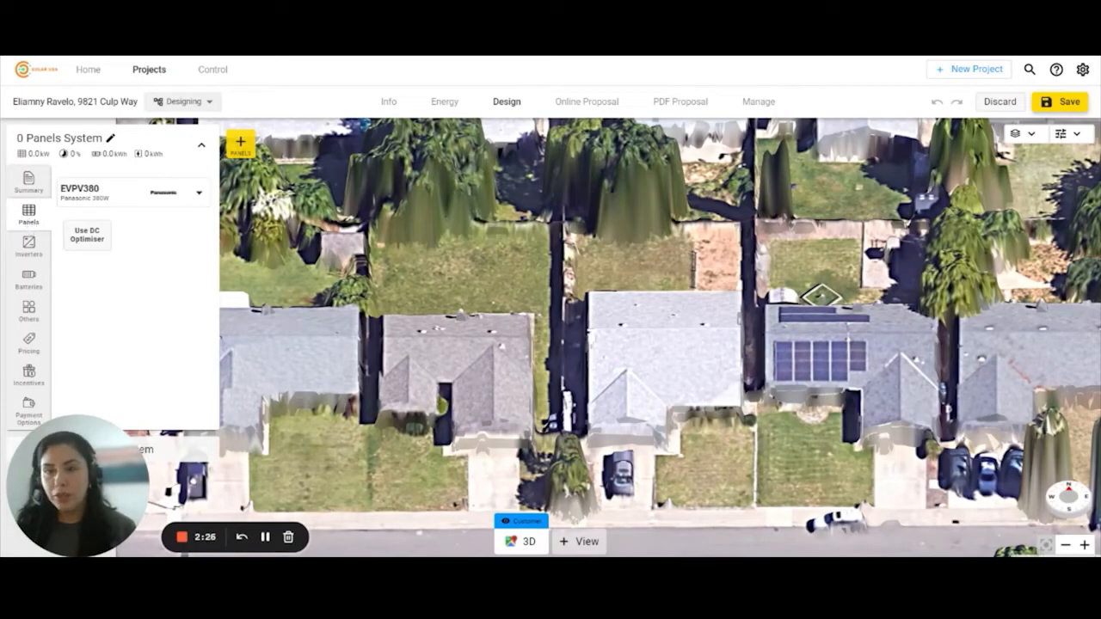
left_click(146, 195)
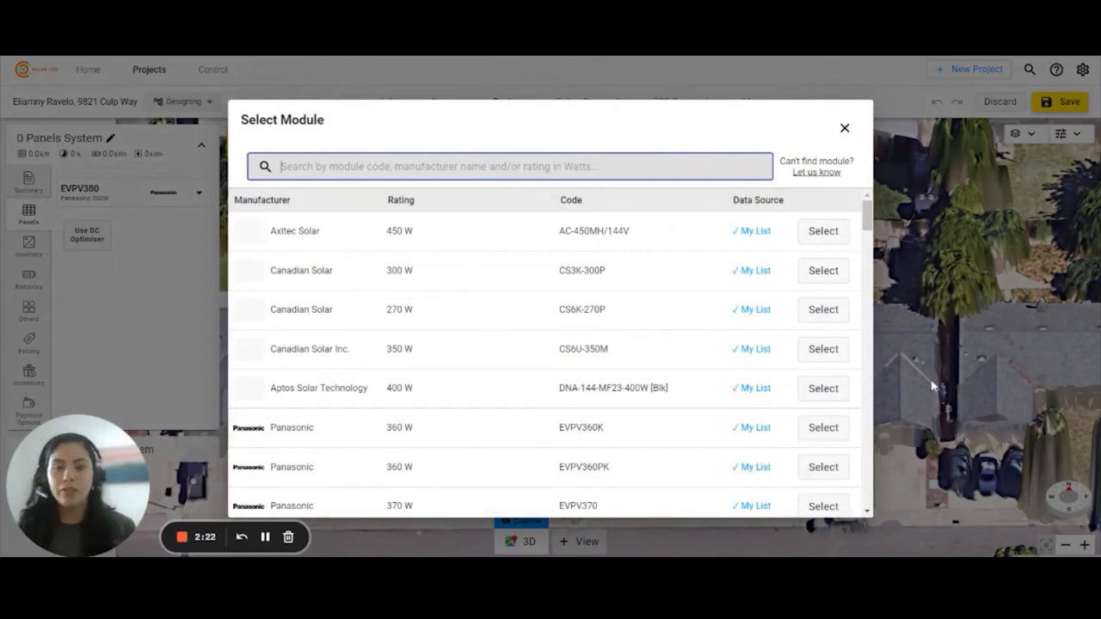
- Scroll to the LG Electronics rows and select the LG370N1C-A6 370 W module
scroll(641, 312, "down", 5)
scroll(643, 313, "up", 5)
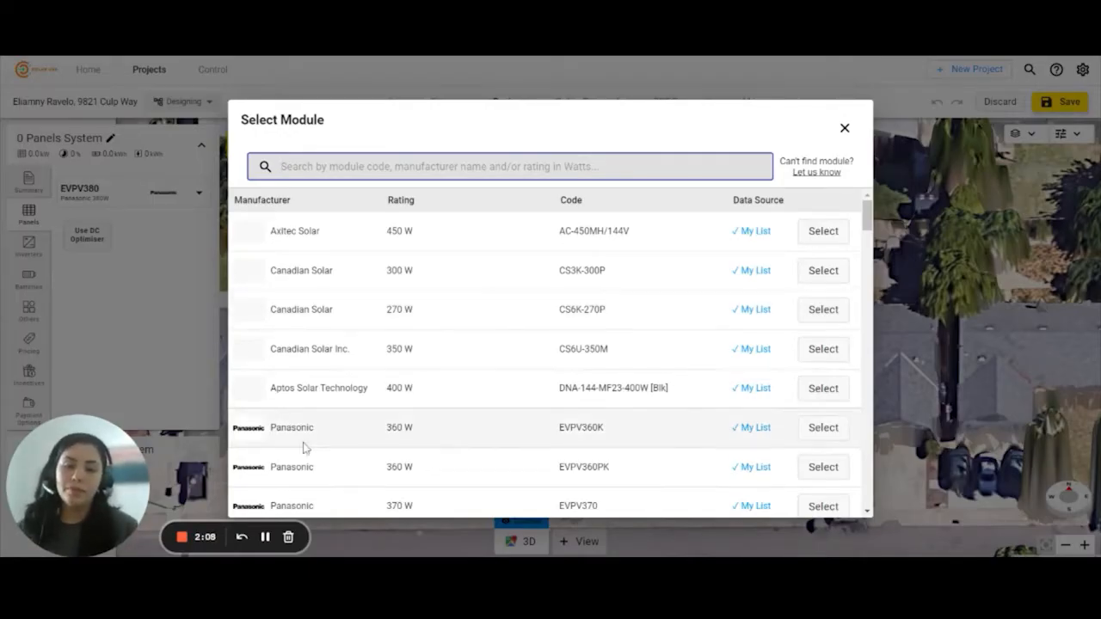
scroll(746, 398, "down", 5)
scroll(745, 398, "down", 10)
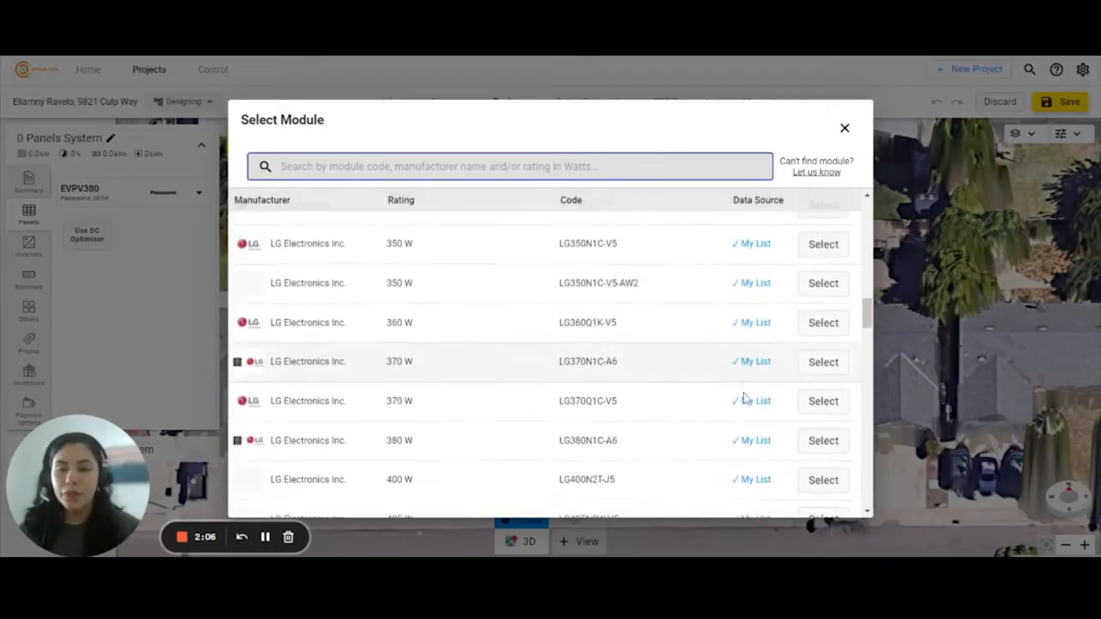
left_click(823, 305)
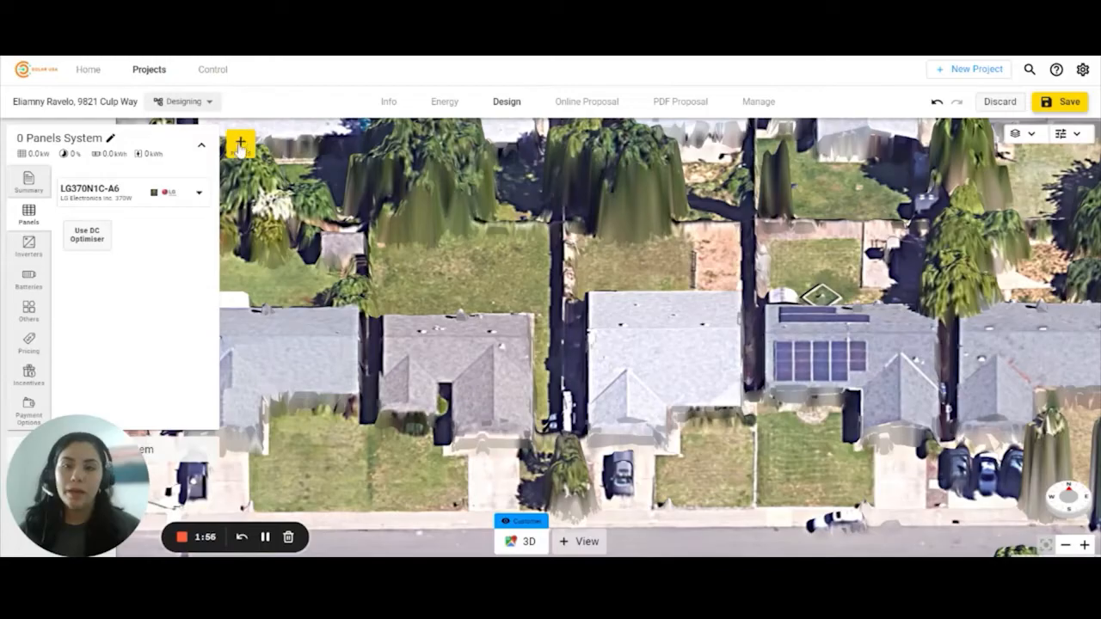
- Place a panel on the central roof and drag it out into two portrait rows
left_click(241, 143)
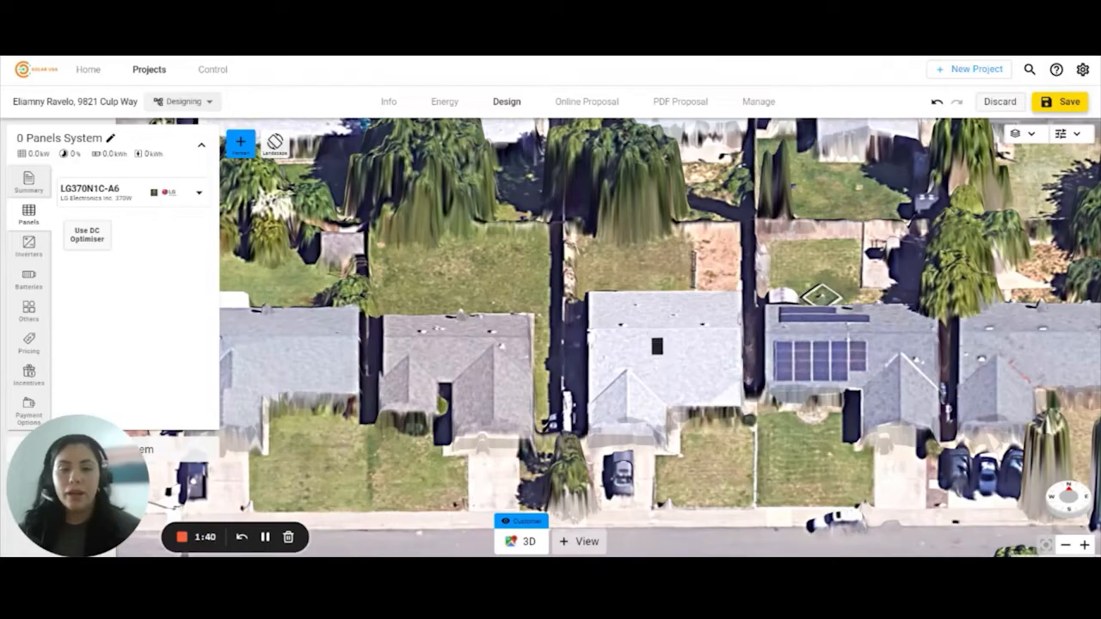
left_click(657, 345)
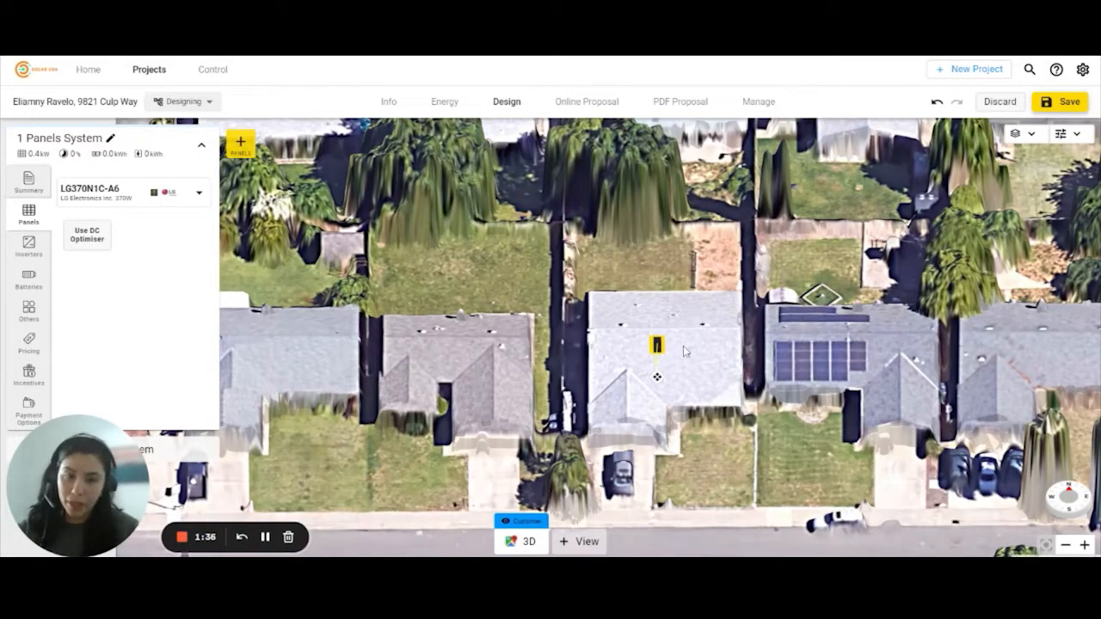
left_click_drag(658, 340, 679, 349)
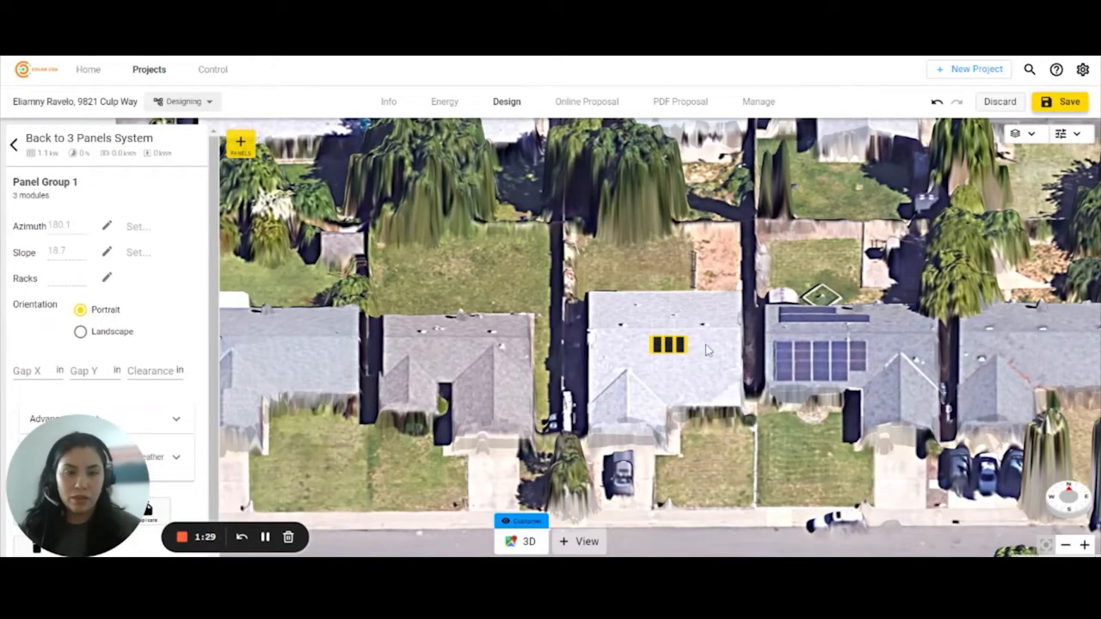
left_click_drag(706, 349, 664, 368)
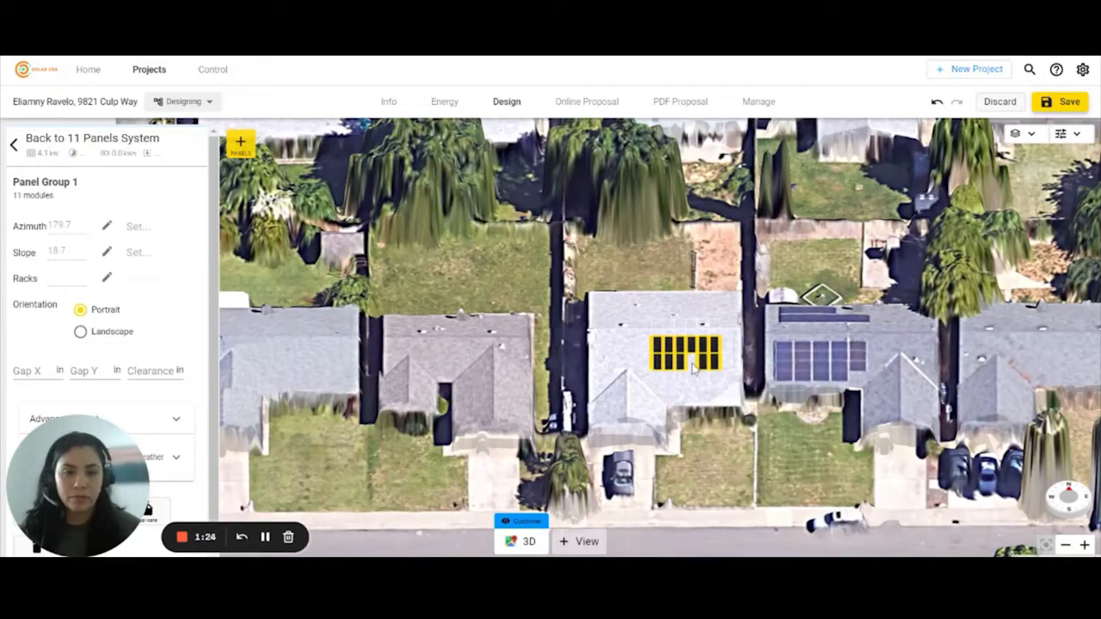
- Fill the bottom-row gap, dismiss the loan warning and remove two panels to leave 10
left_click(693, 368)
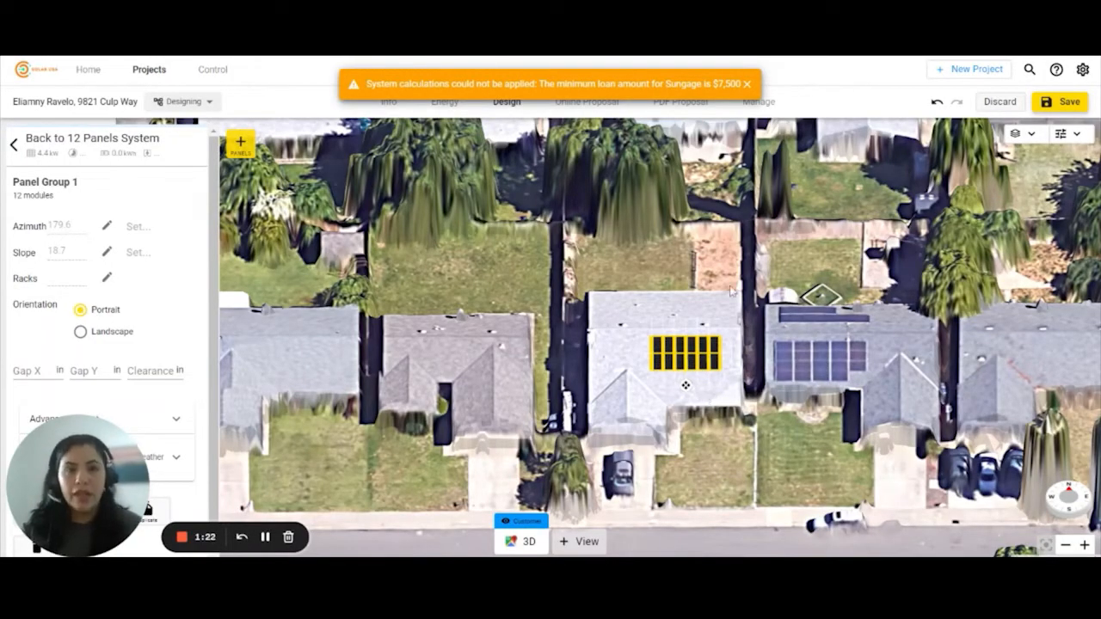
left_click(746, 85)
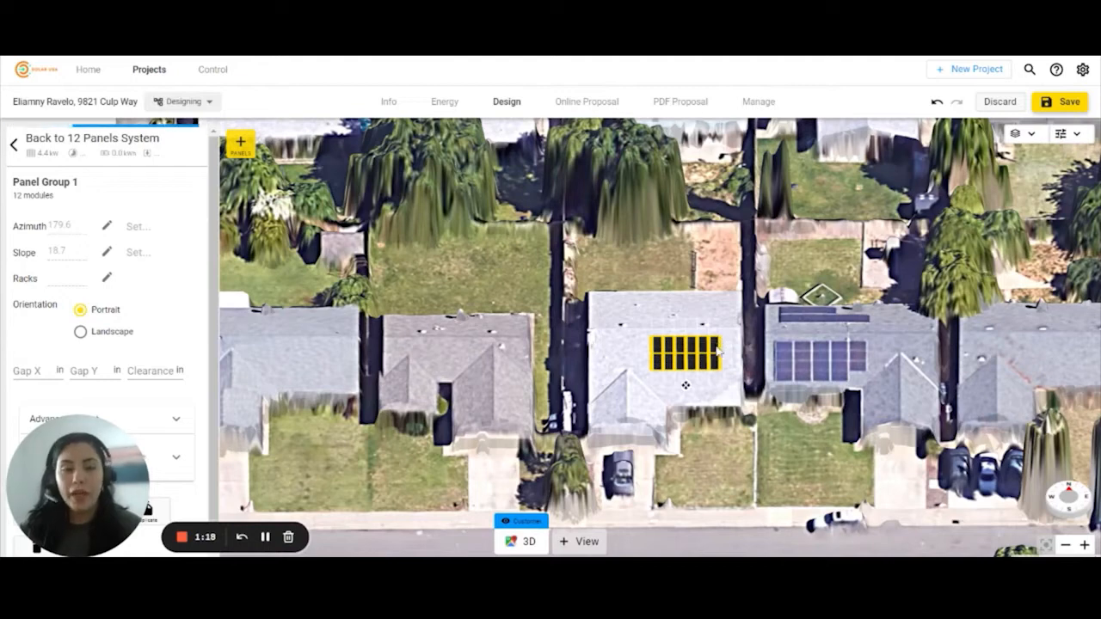
left_click(716, 348)
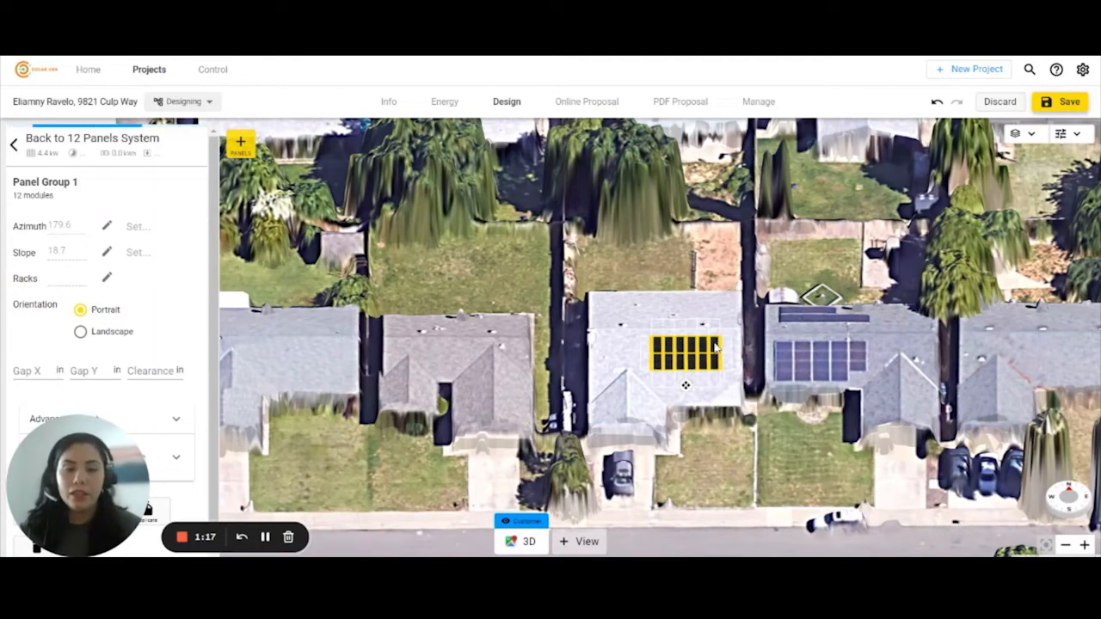
left_click(715, 362)
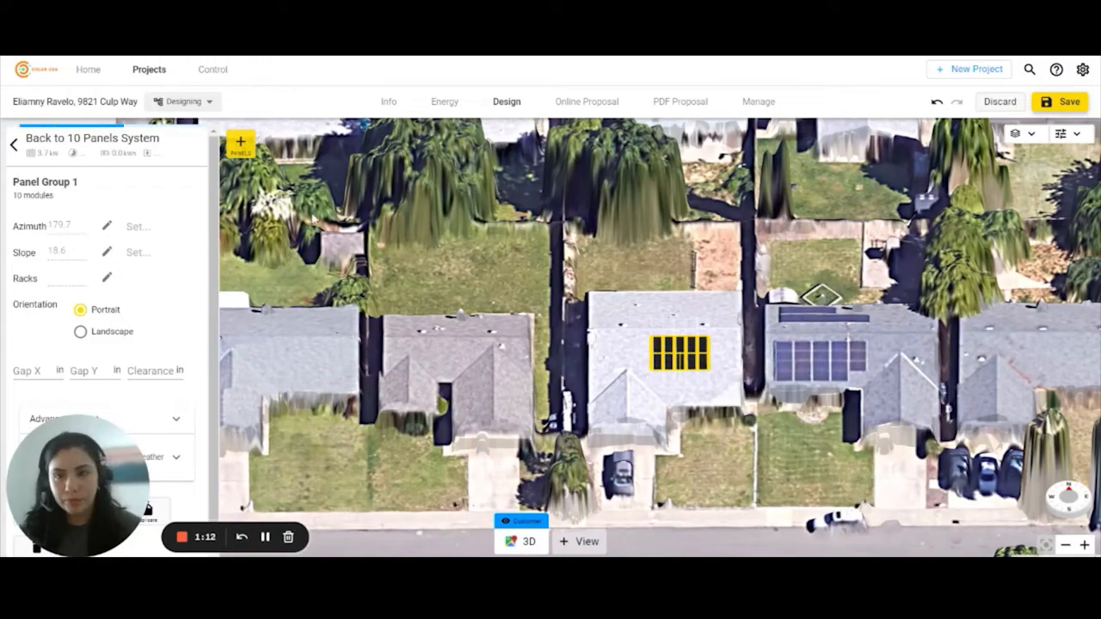
left_click_drag(99, 493, 329, 494)
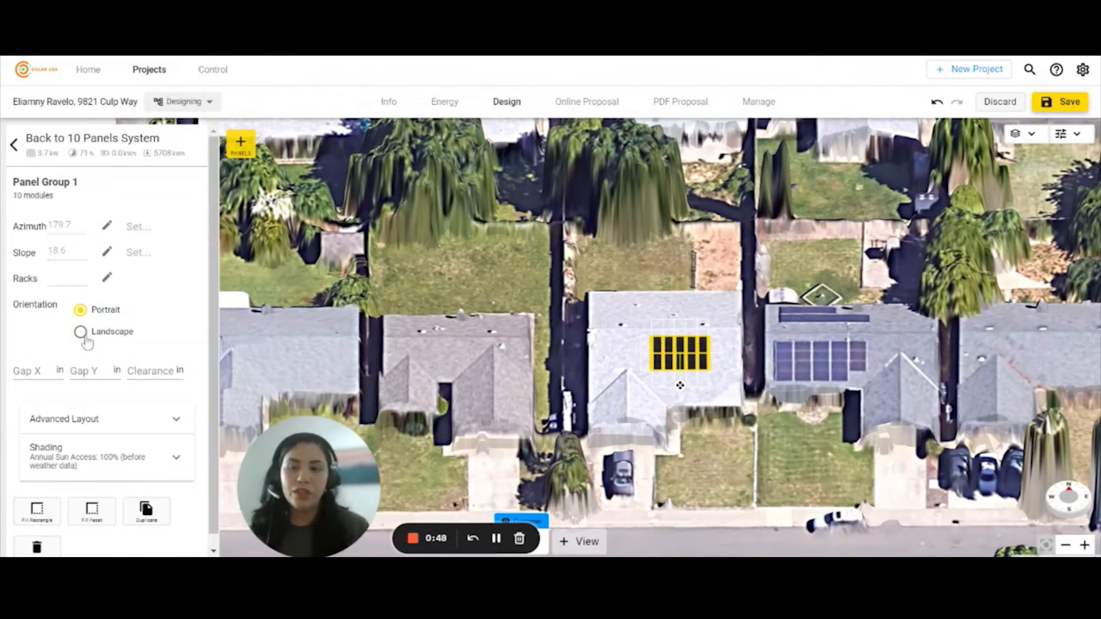
- Set Panel Group 1's Gap Y to 5 in and expand its Shading section
left_click(82, 370)
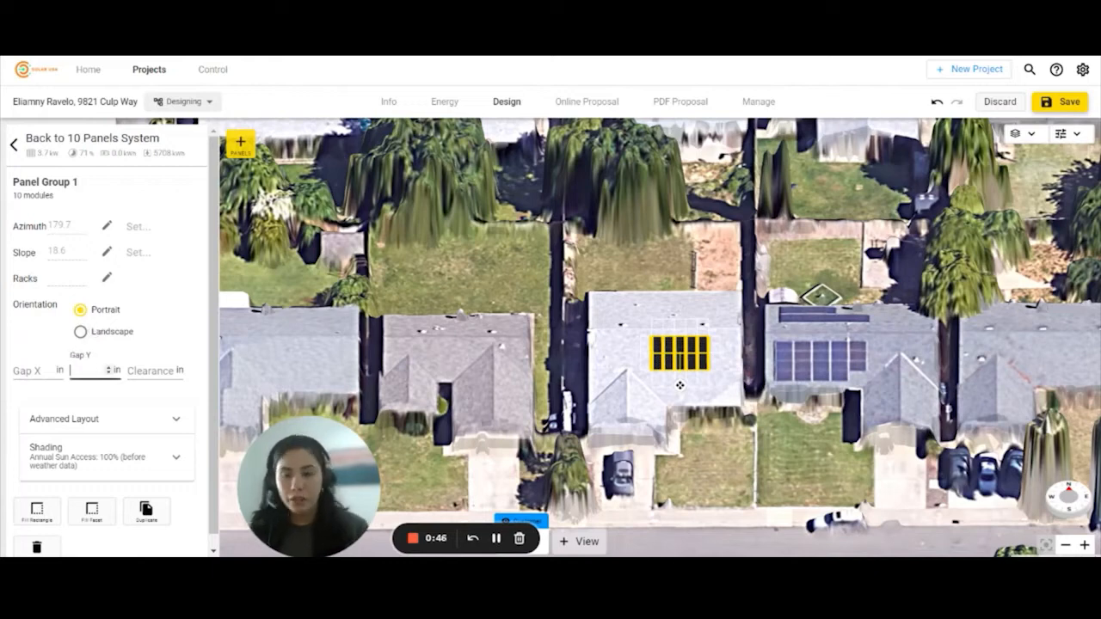
type("5")
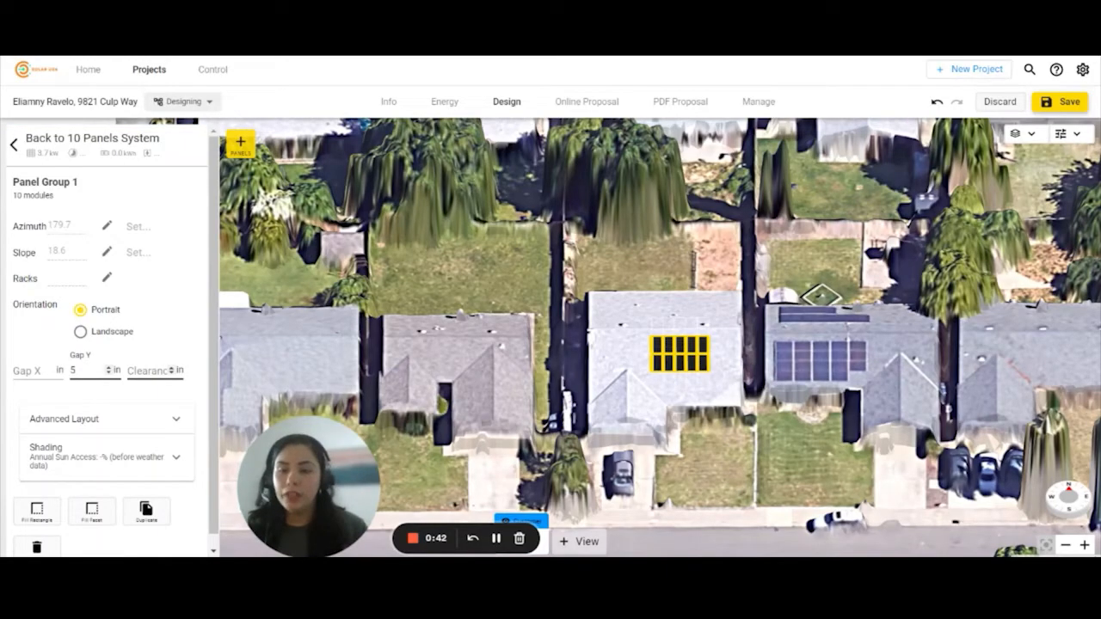
left_click(77, 461)
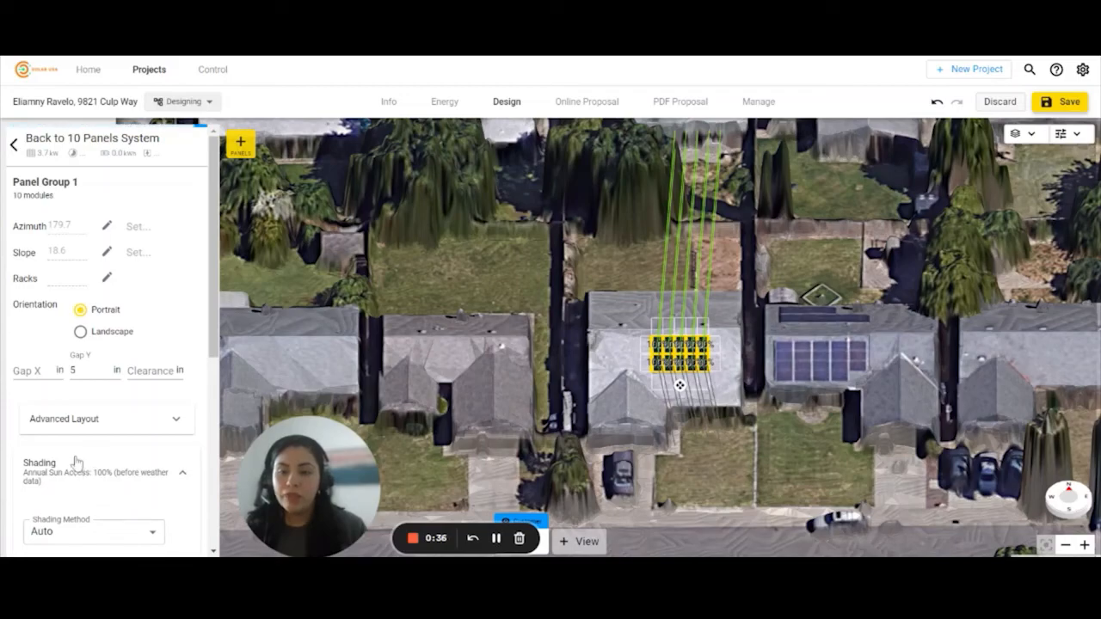
scroll(168, 463, "down", 3)
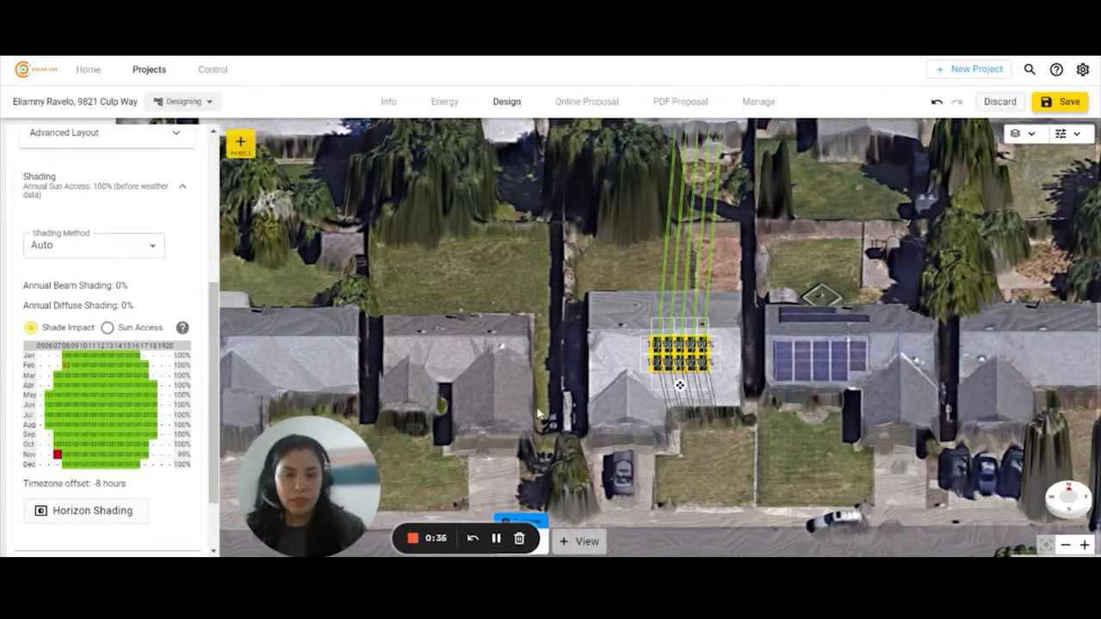
- Orbit the 3D view around the array, then return to the 10 Panels System summary
right_click_drag(539, 413, 759, 331)
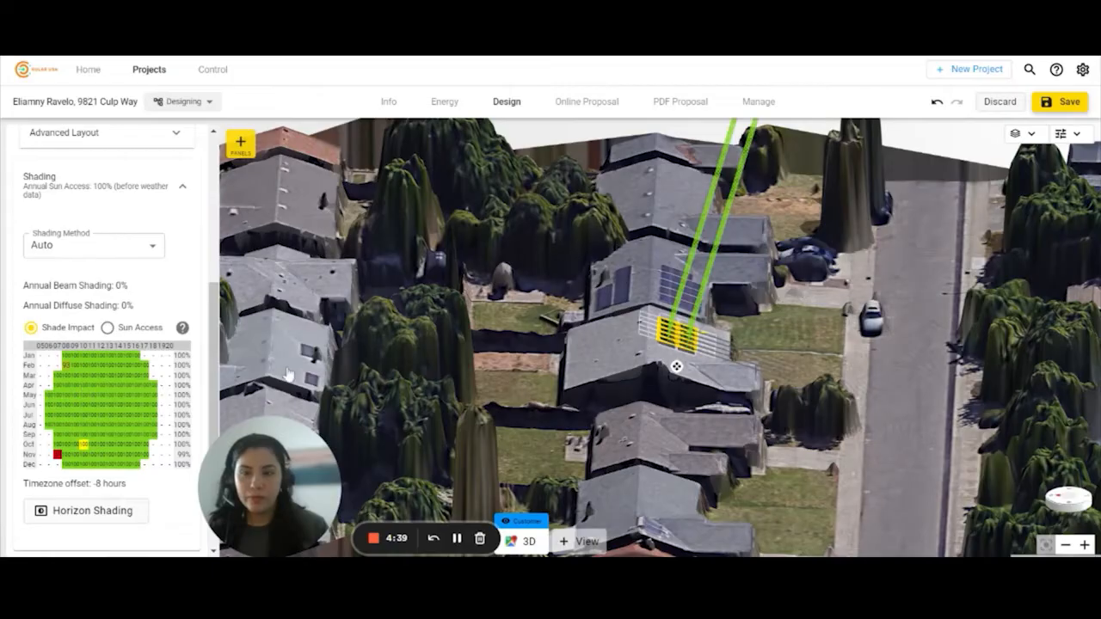
scroll(84, 249, "up", 1)
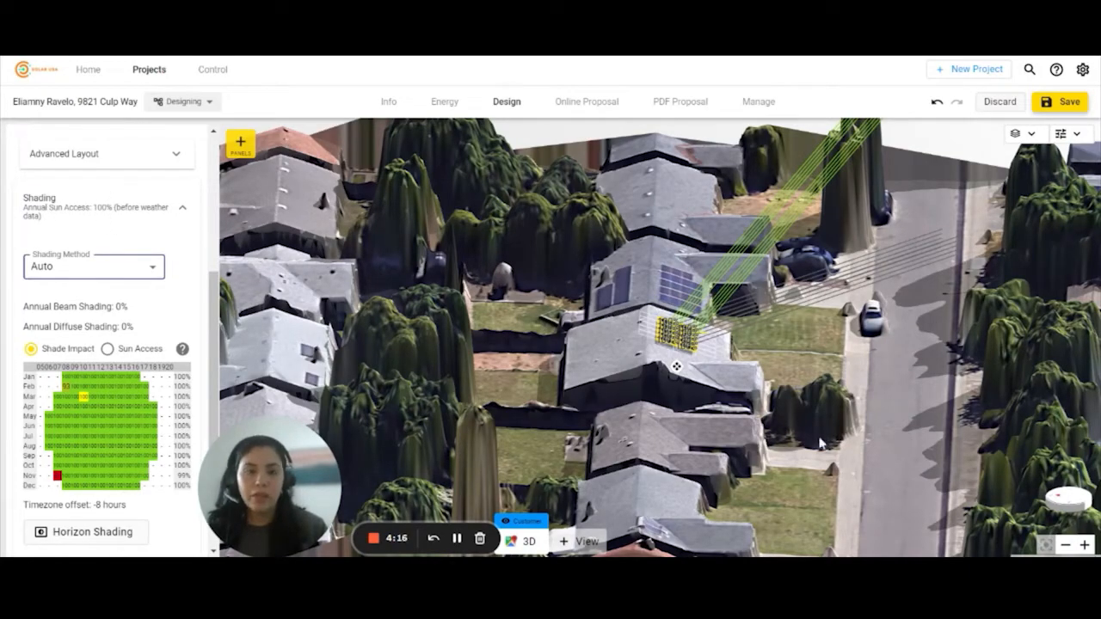
left_click(789, 382)
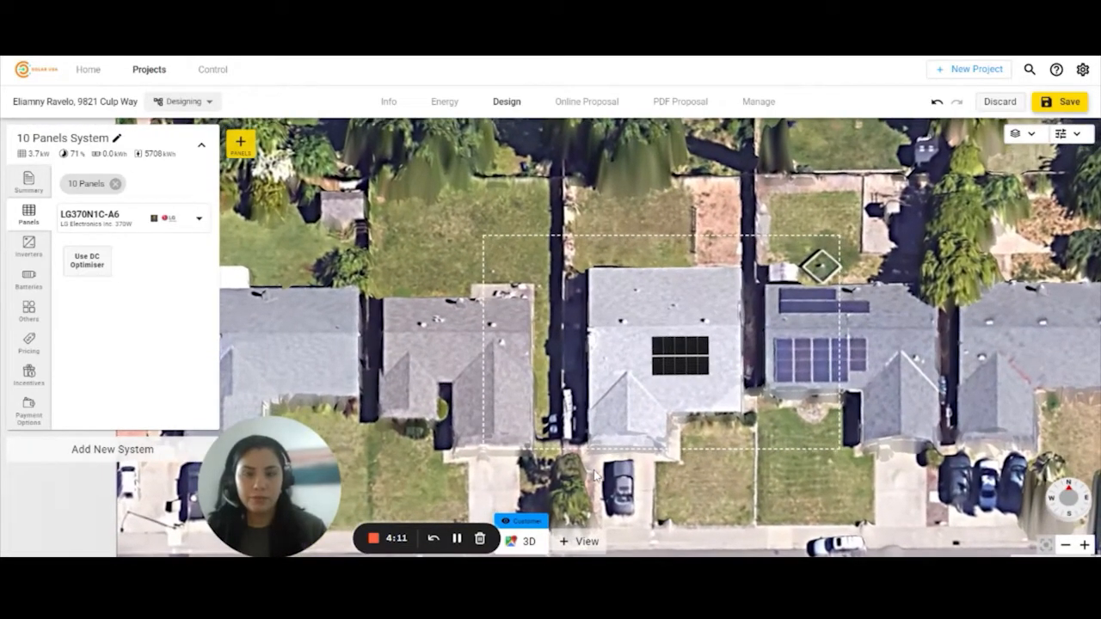
- Clear the dashed site box and recentre the map on the array's roof
left_click(799, 471)
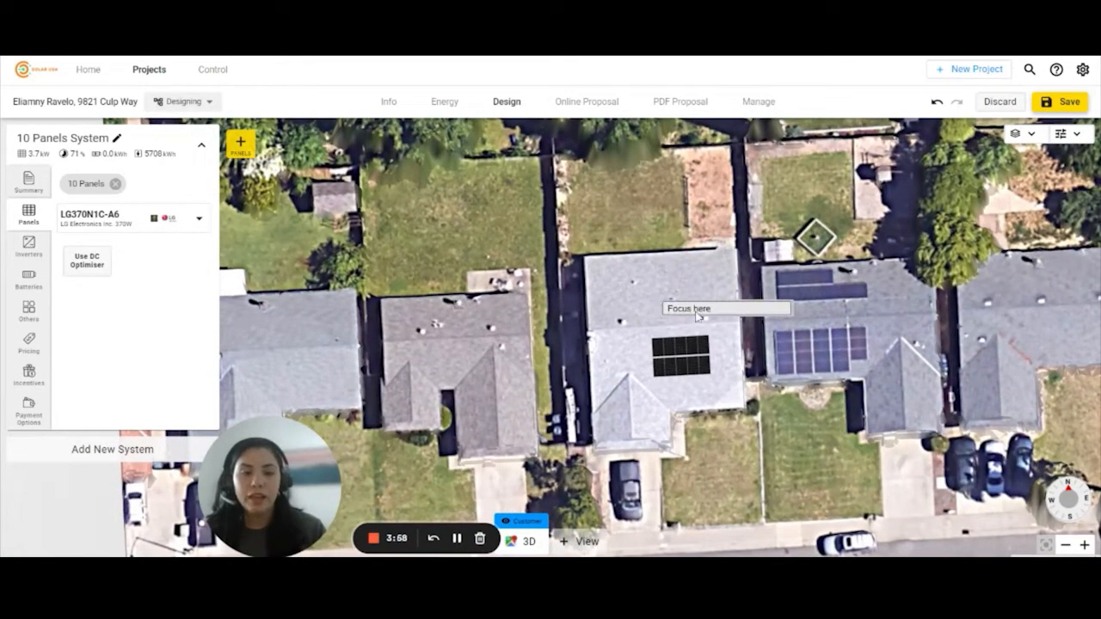
left_click(694, 311)
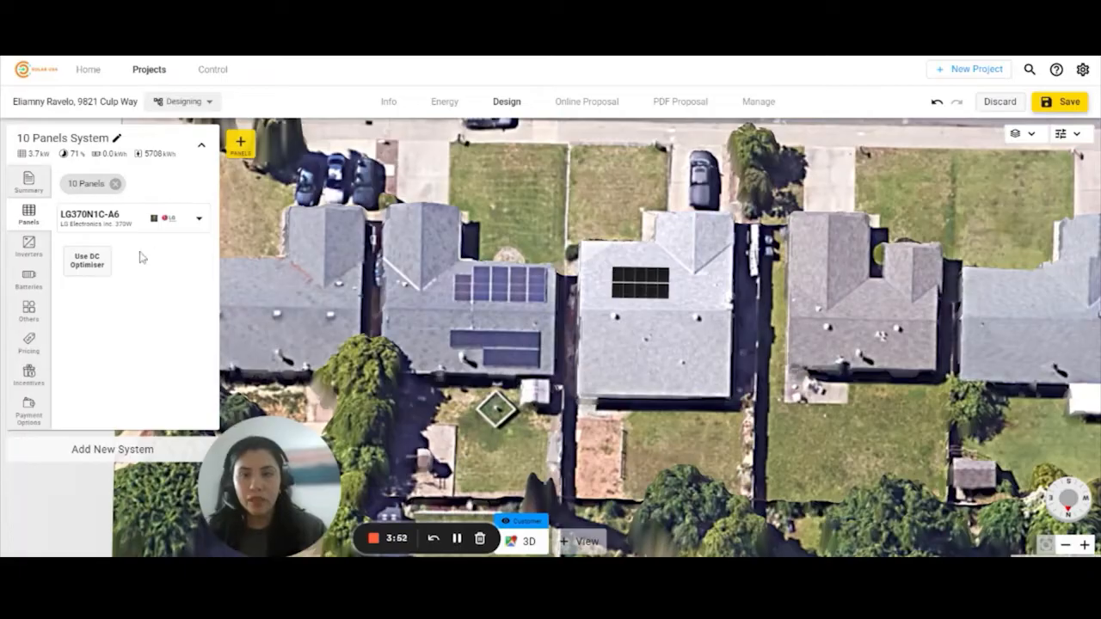
- Add ten Enphase IQ6PLUS-72-x-US [240V] 280W microinverters, giving a 1.32 DC/AC ratio
left_click(28, 251)
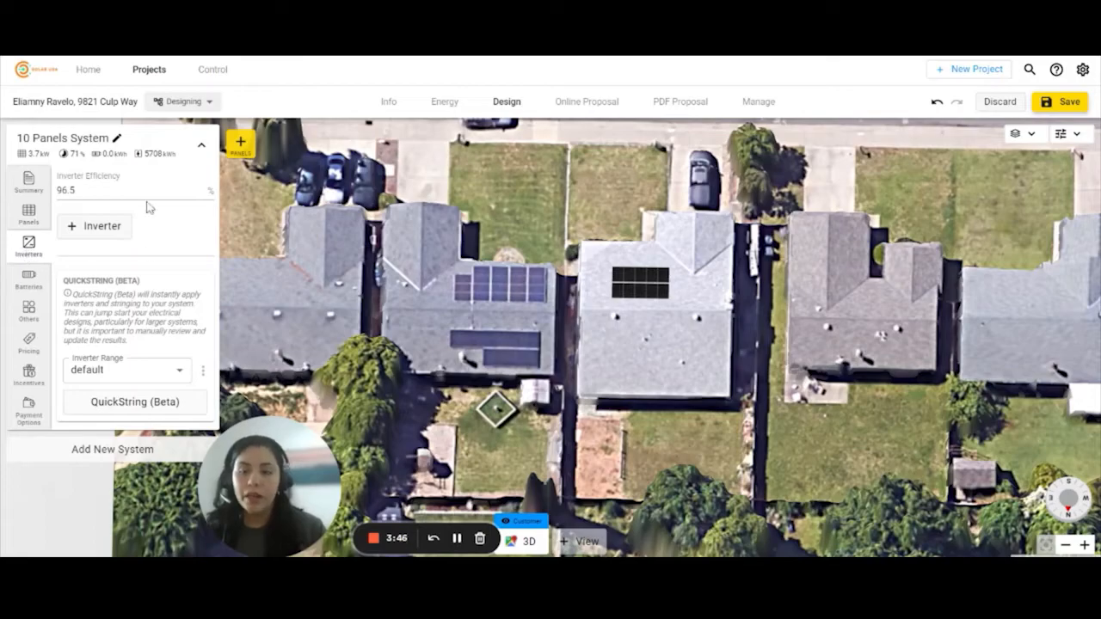
left_click(95, 228)
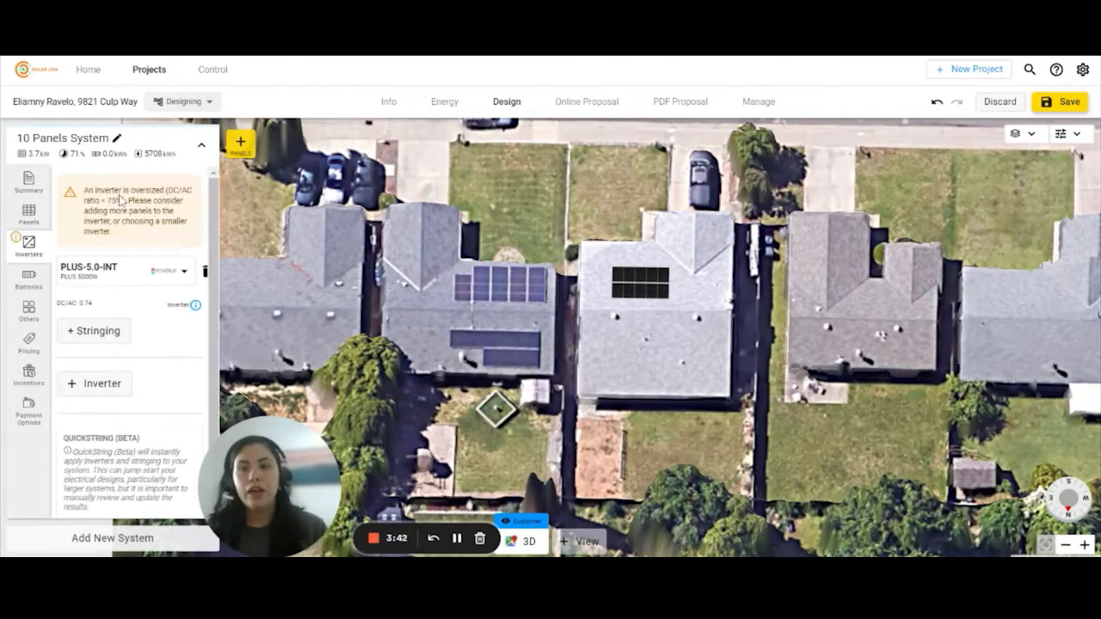
left_click(124, 280)
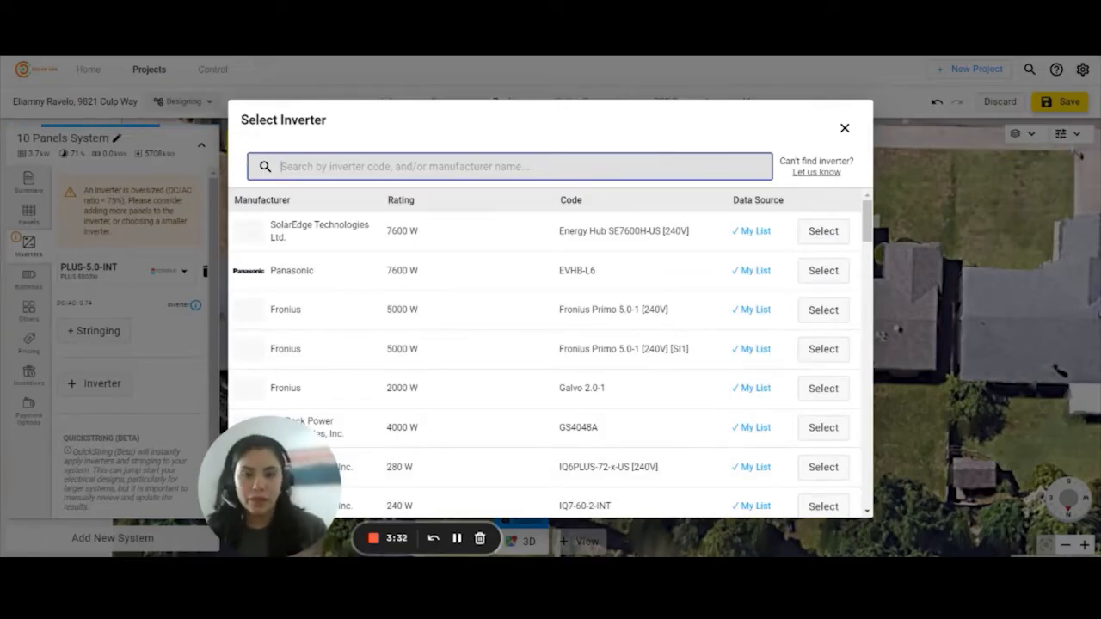
left_click_drag(869, 229, 868, 253)
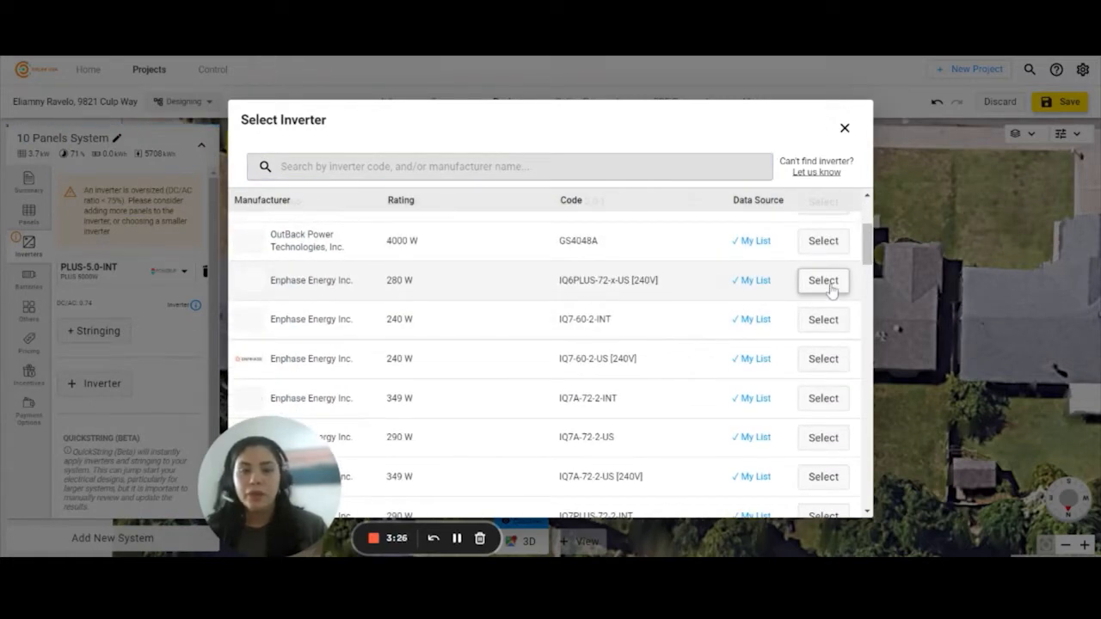
left_click(823, 282)
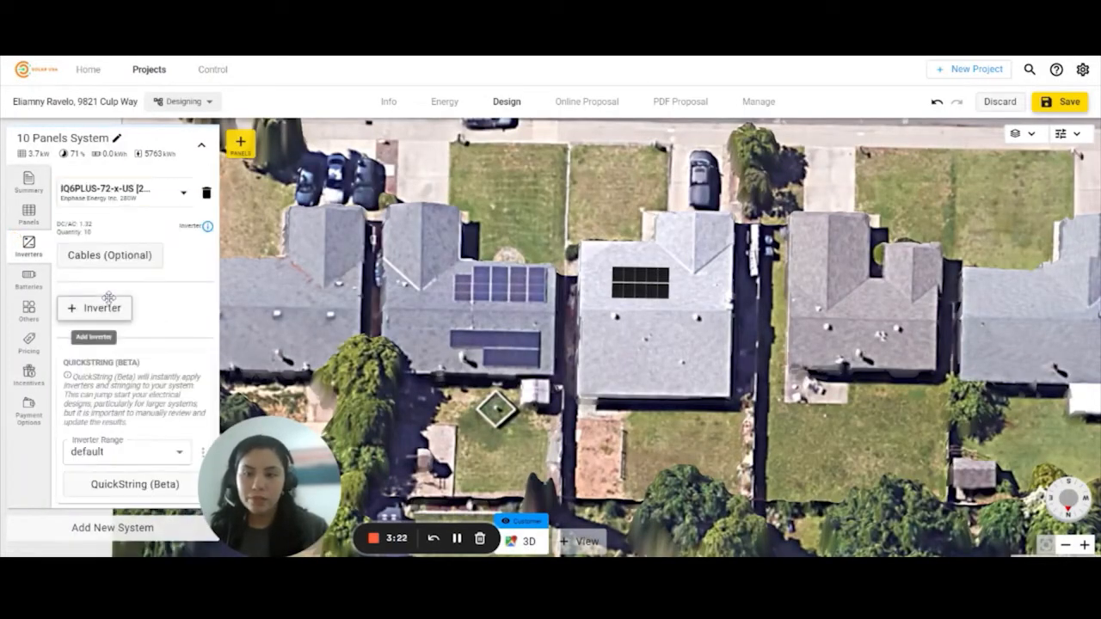
left_click(26, 289)
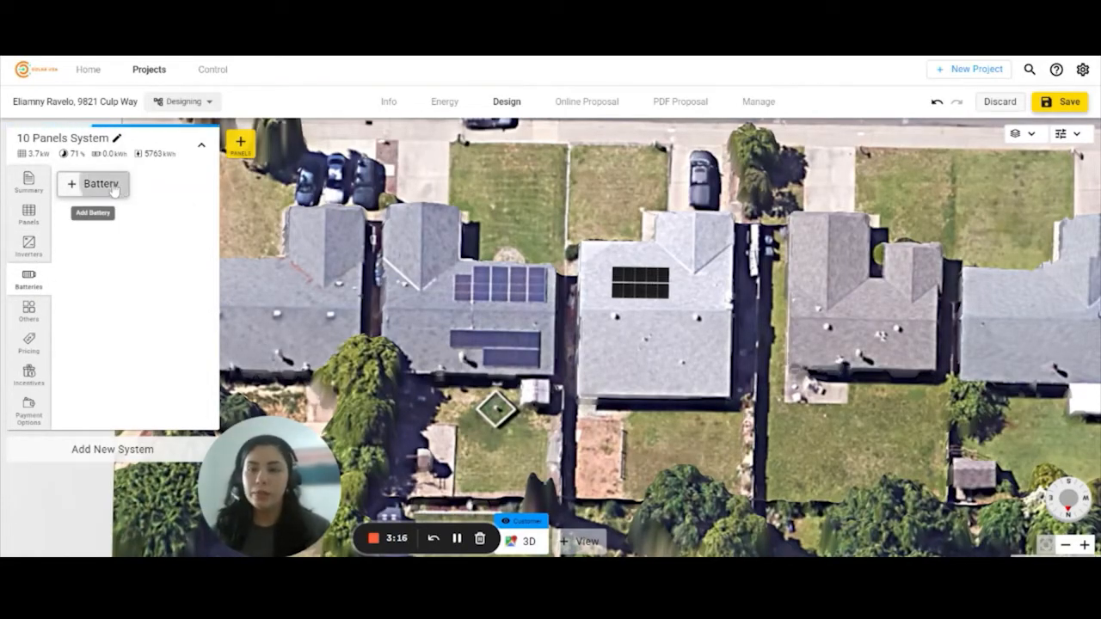
- Replace the eco 8.2/2 battery with a Panasonic EVAC-105-4 12.6 kWh AC-connected battery
left_click(103, 183)
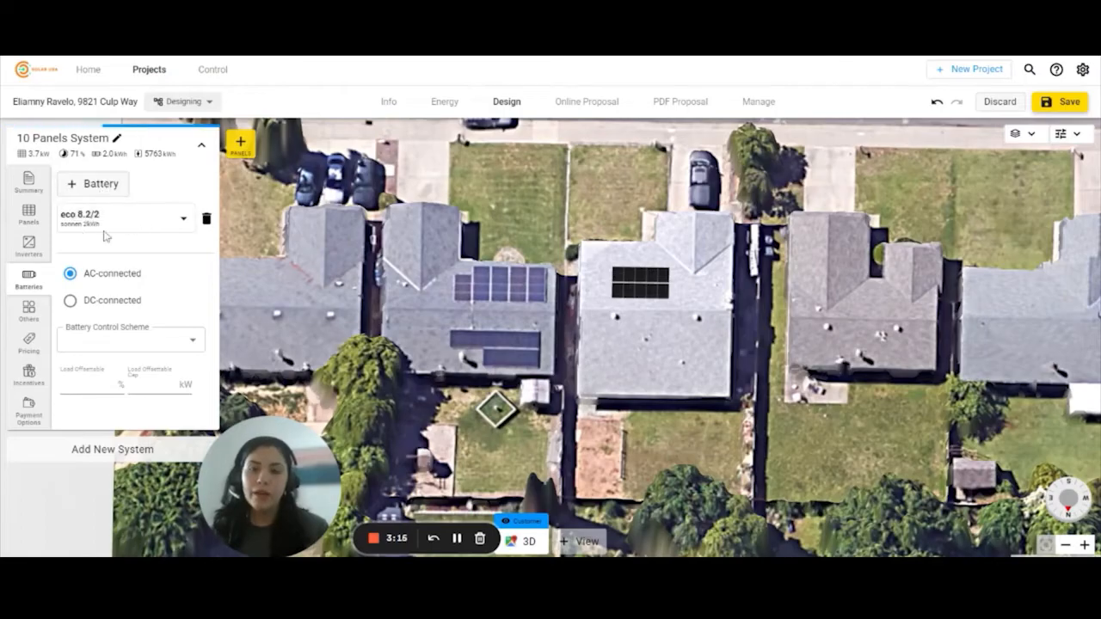
left_click(104, 223)
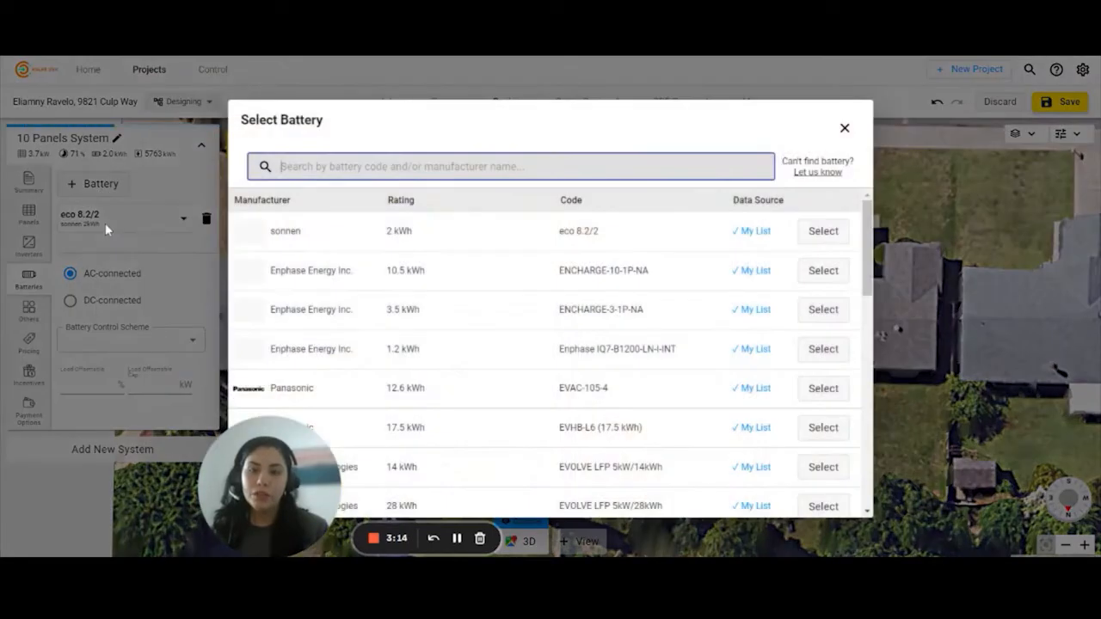
left_click(813, 389)
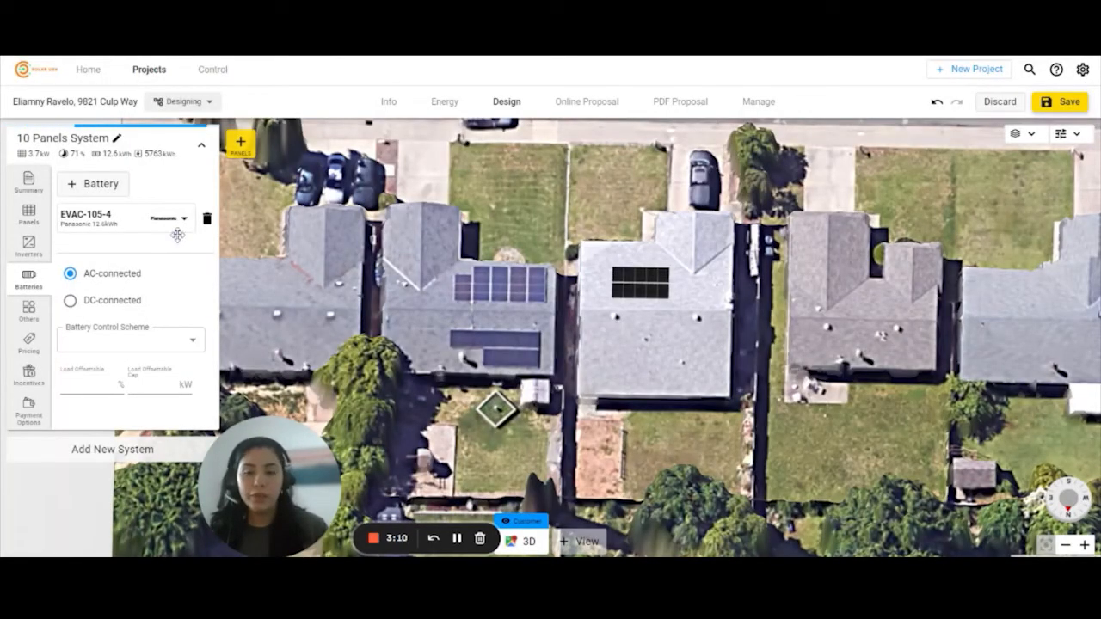
left_click(31, 311)
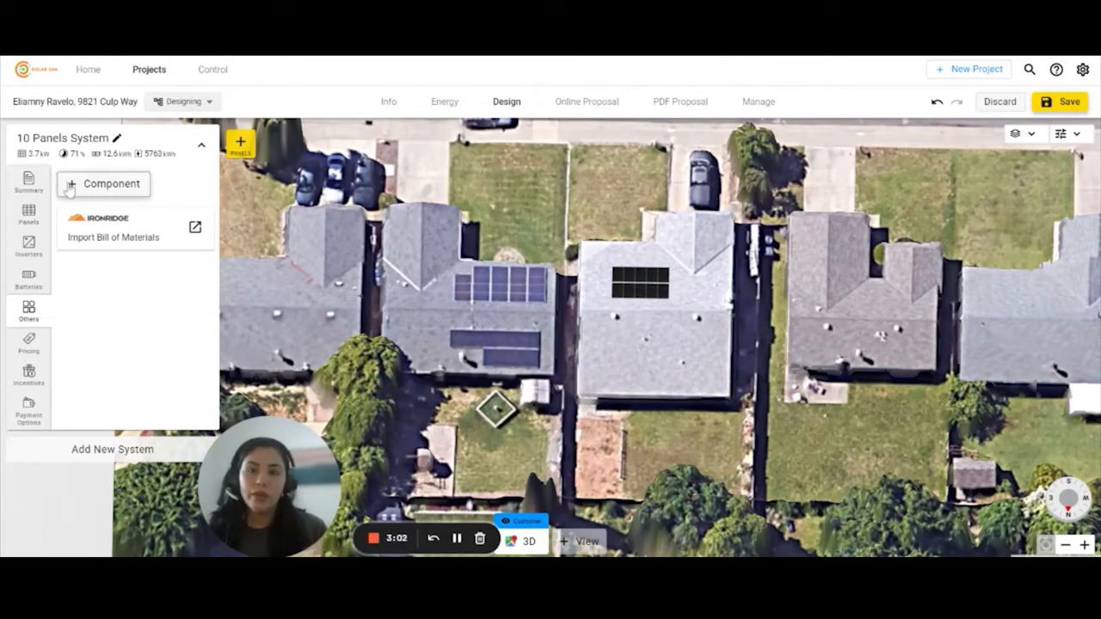
- Add an IronRidge ATH-01-M1 component at quantity 1 below the bill-of-materials import
left_click(86, 191)
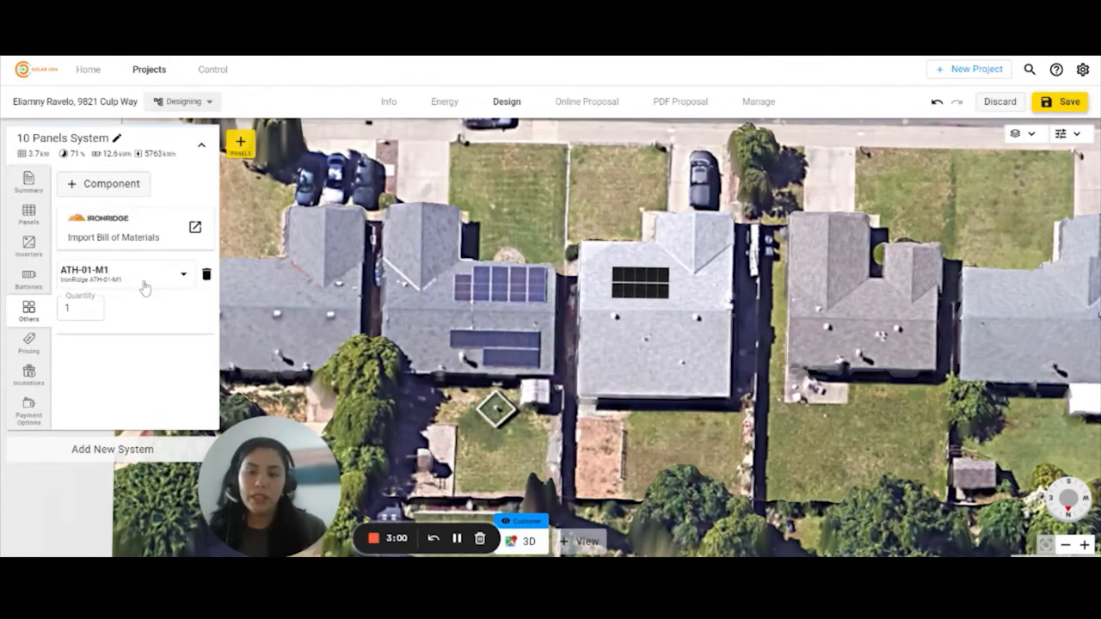
left_click(143, 284)
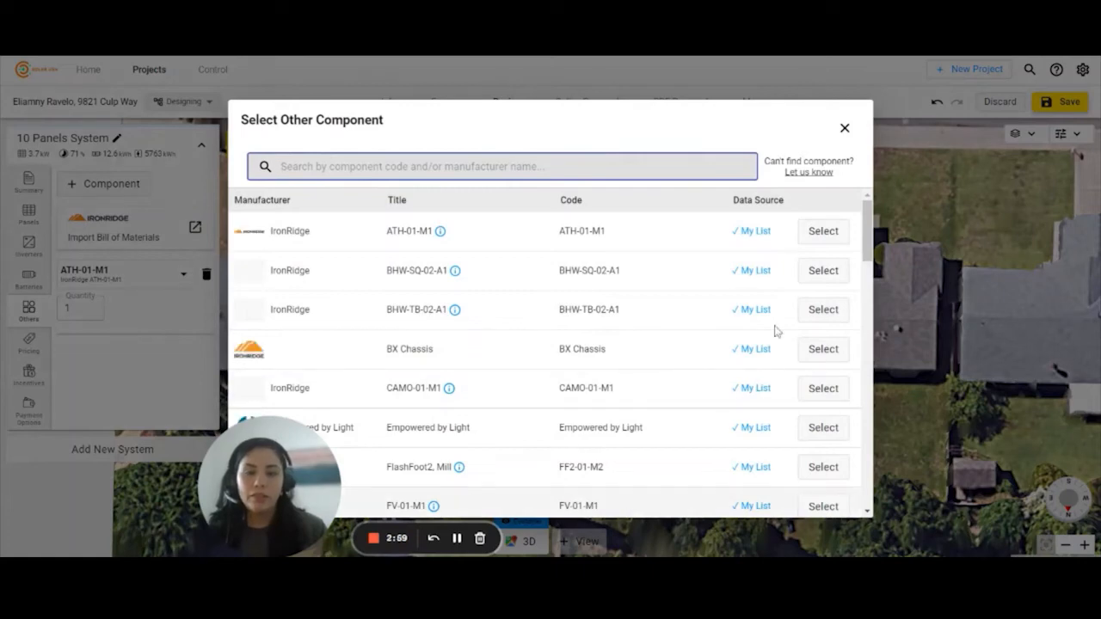
scroll(870, 230, "down", 2)
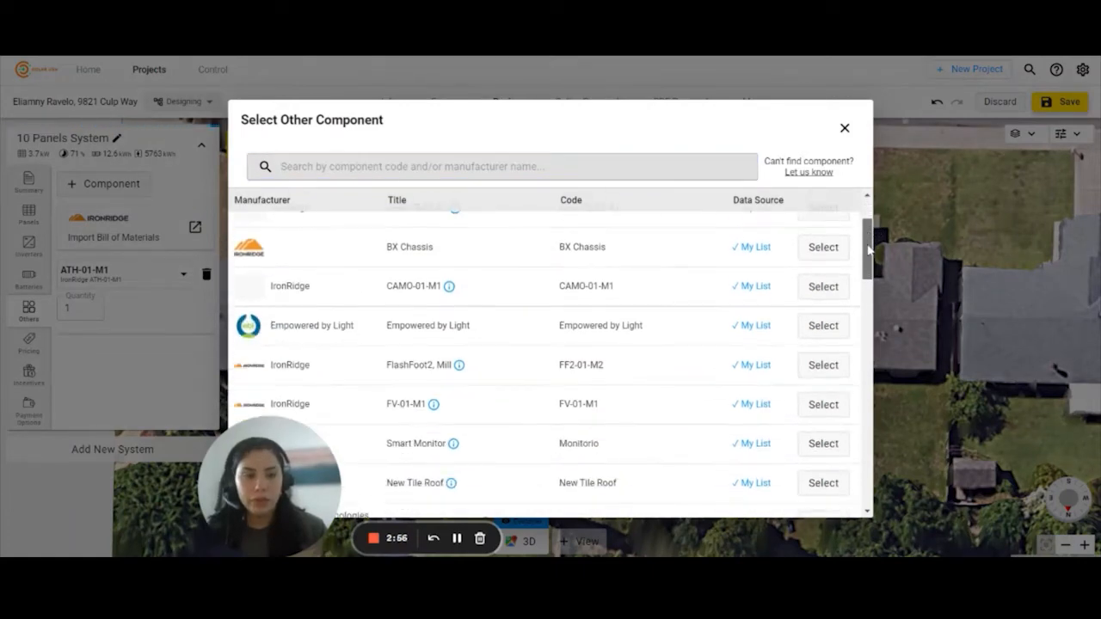
left_click(844, 129)
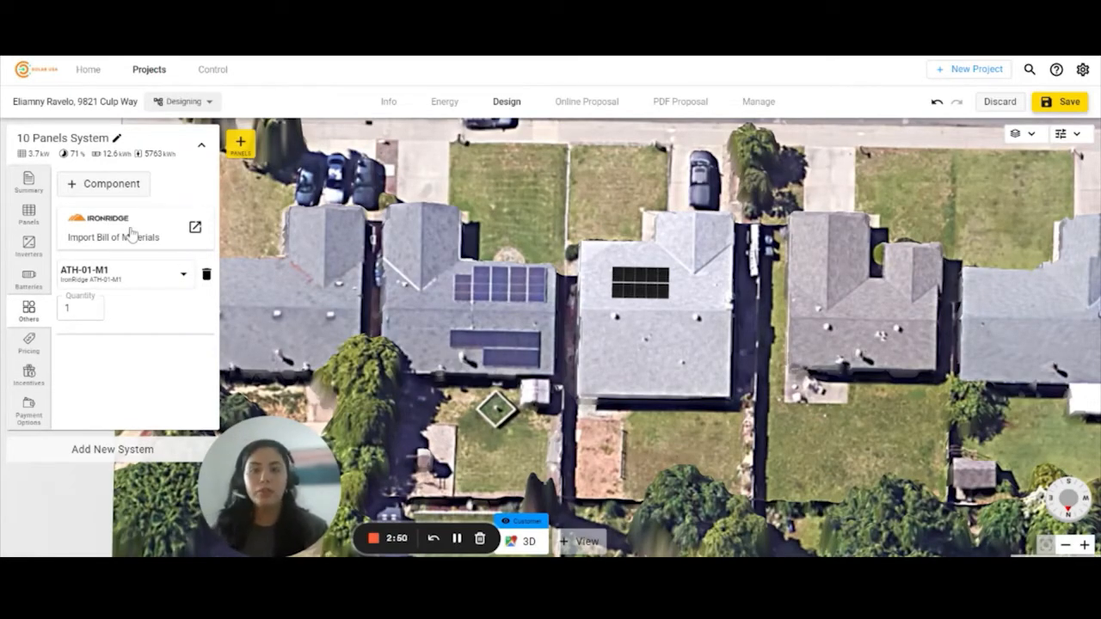
- Keep Price Per Watt By Size pricing and apply the Standard Resi Costing scheme
left_click(29, 343)
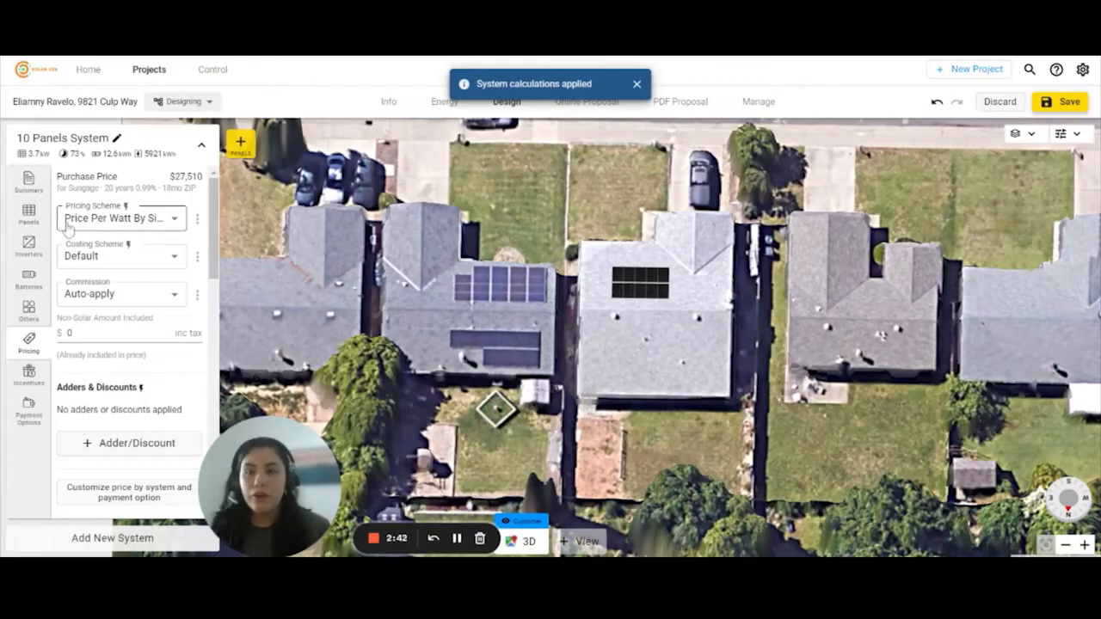
left_click(143, 225)
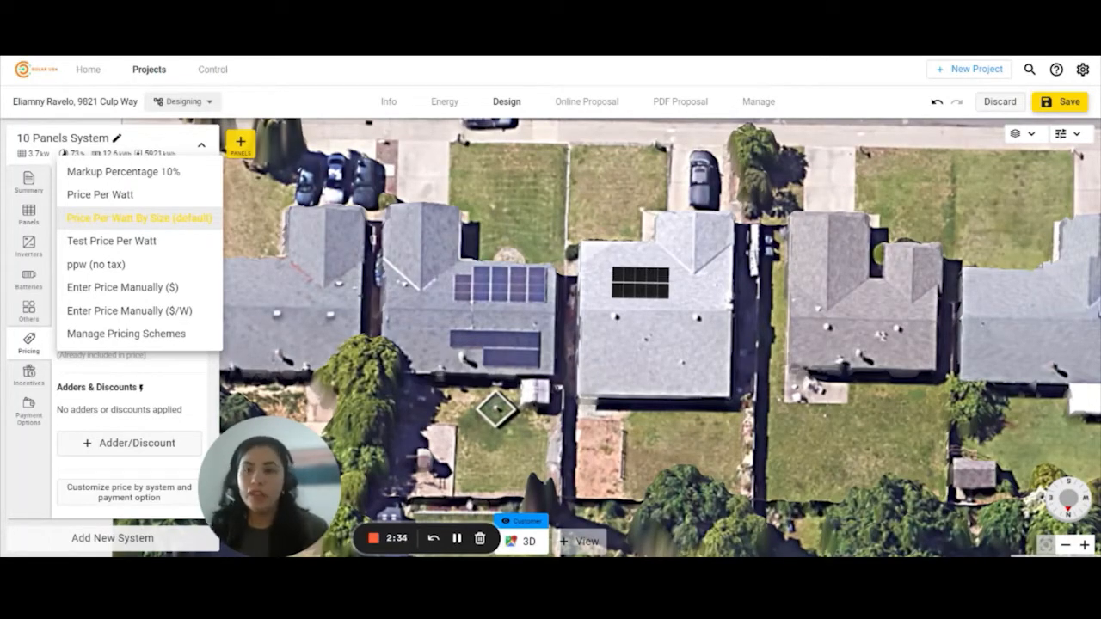
left_click(161, 220)
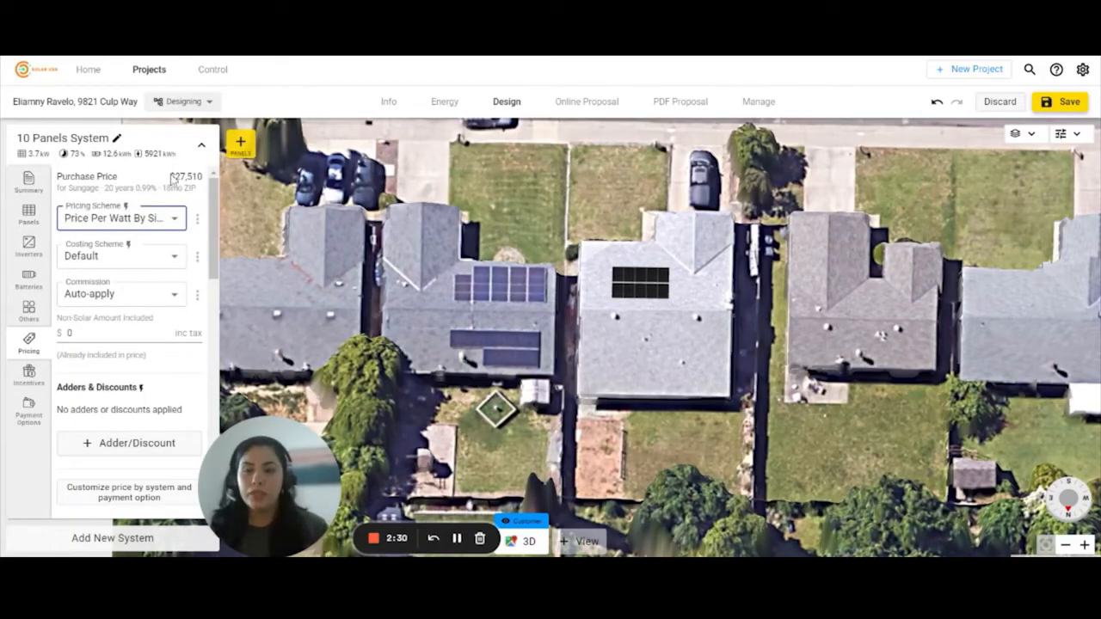
scroll(128, 222, "down", 1)
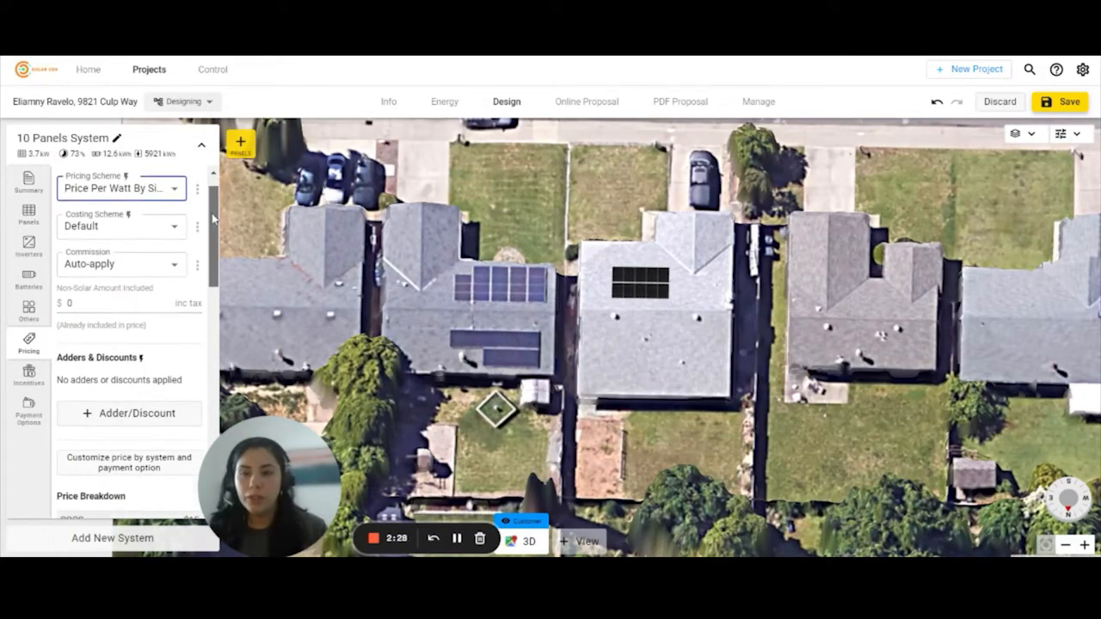
left_click(124, 226)
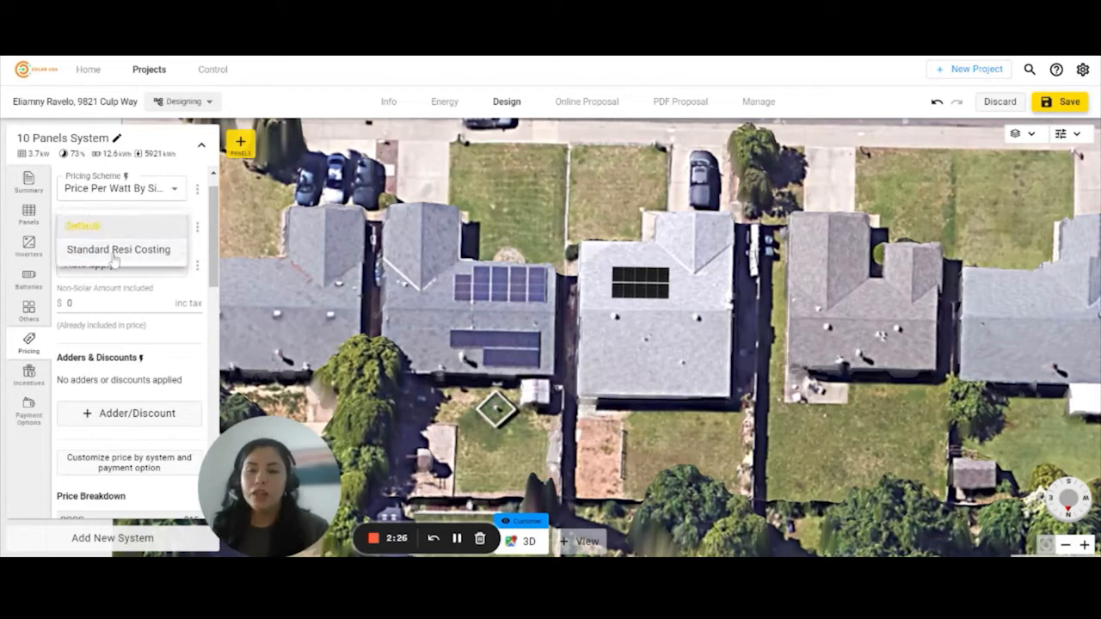
left_click(90, 250)
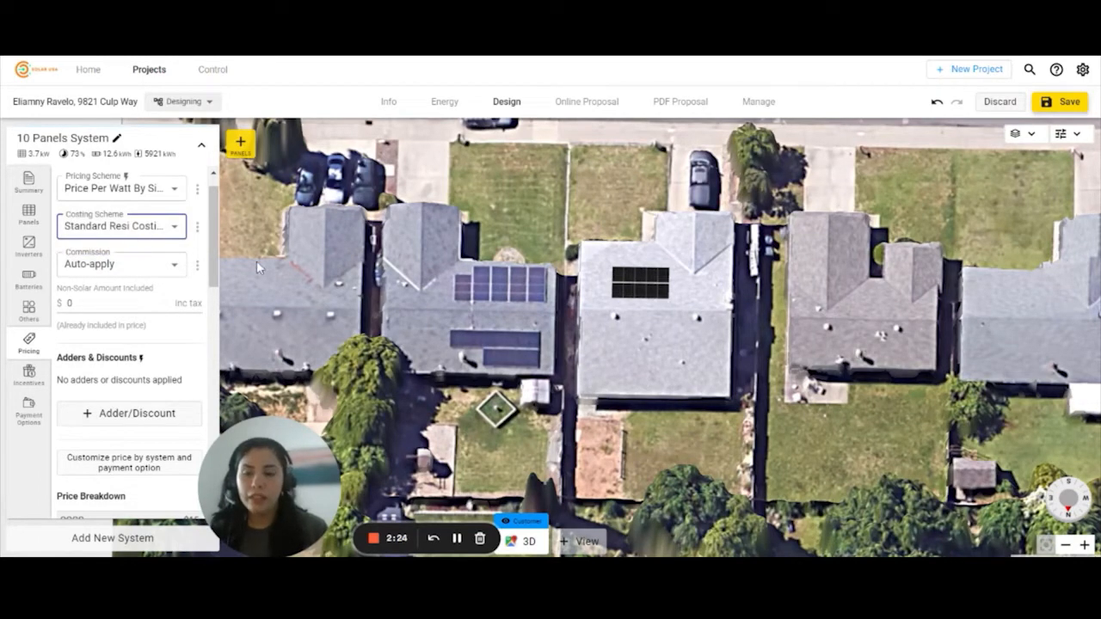
- Review the price breakdown: $27,510 total with Sungage 20-year financing and $21,945 margin
left_click_drag(219, 236, 222, 275)
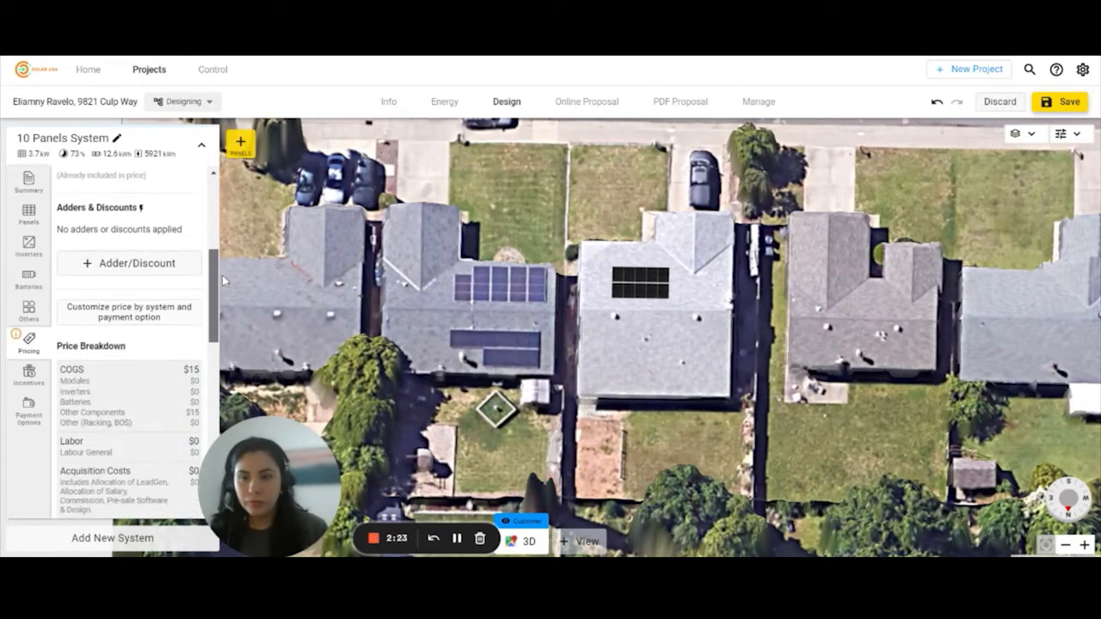
left_click(95, 273)
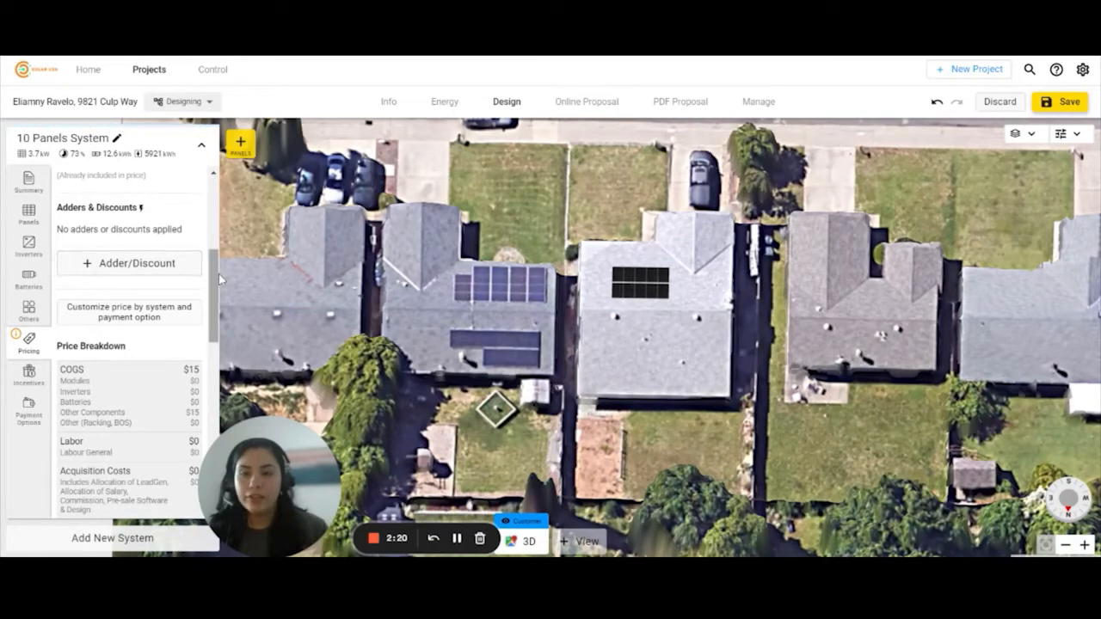
left_click_drag(219, 273, 218, 332)
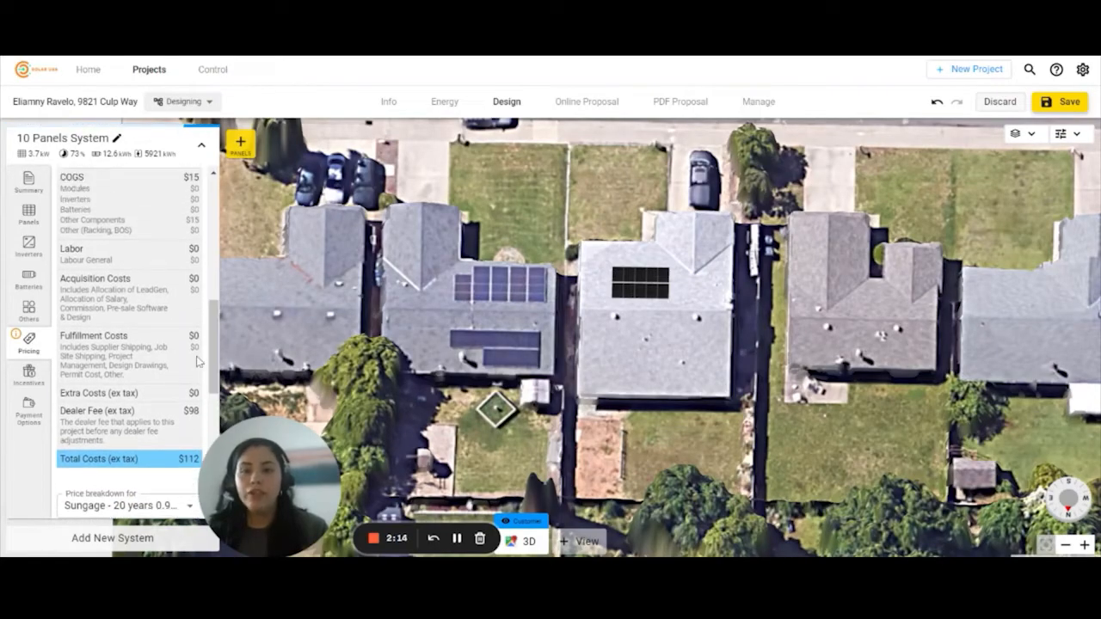
scroll(219, 340, "up", 1)
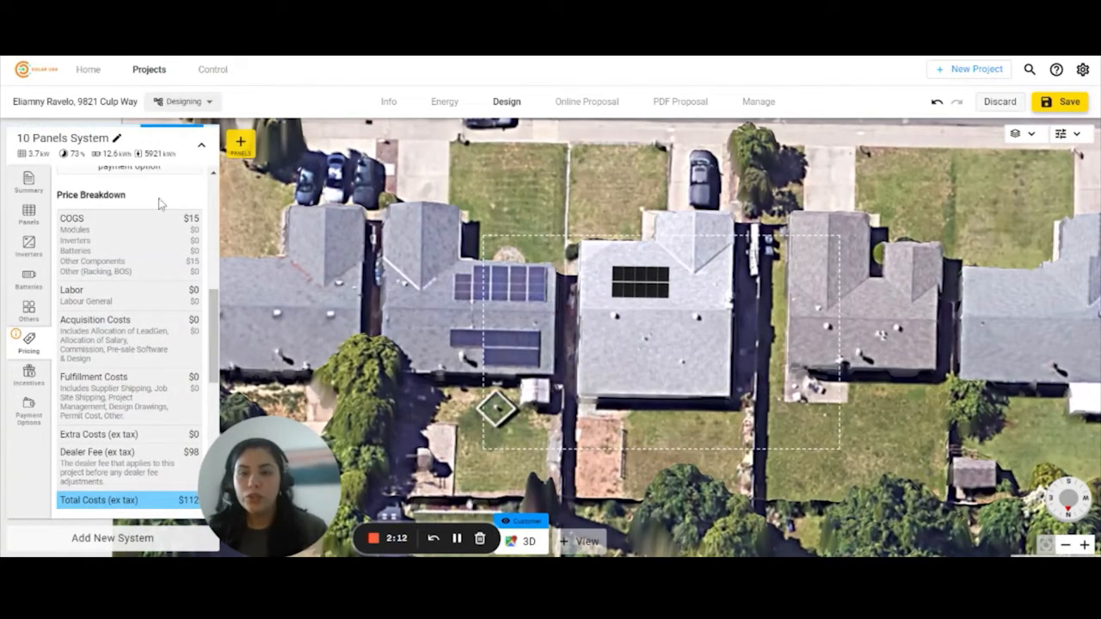
left_click_drag(217, 306, 218, 387)
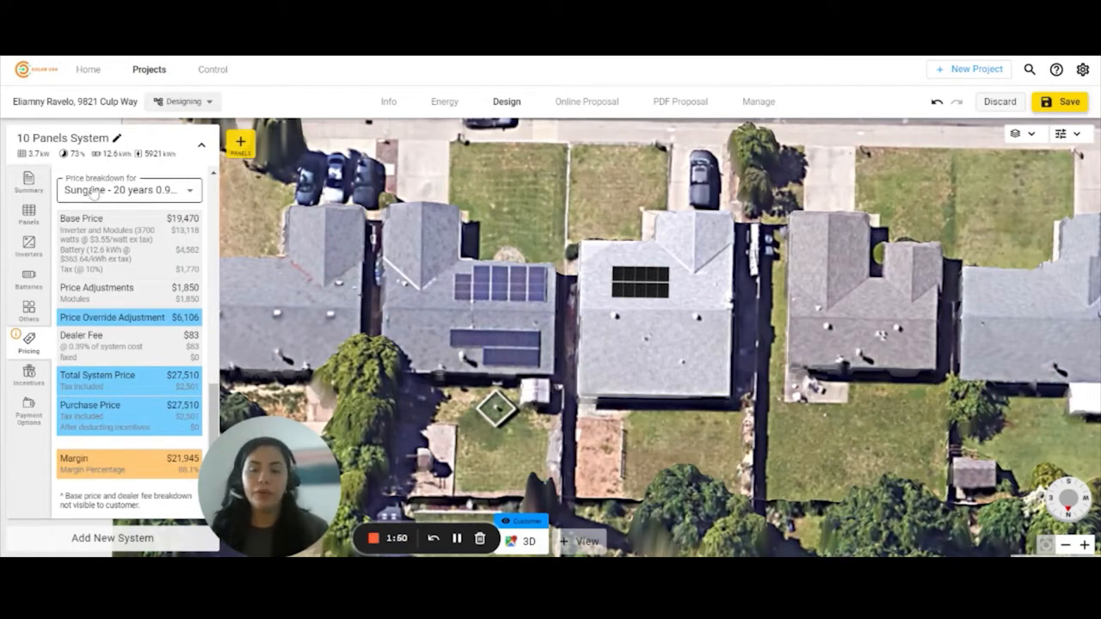
- Tick Override Default Incentives so the system's incentives can be chosen individually
left_click(30, 378)
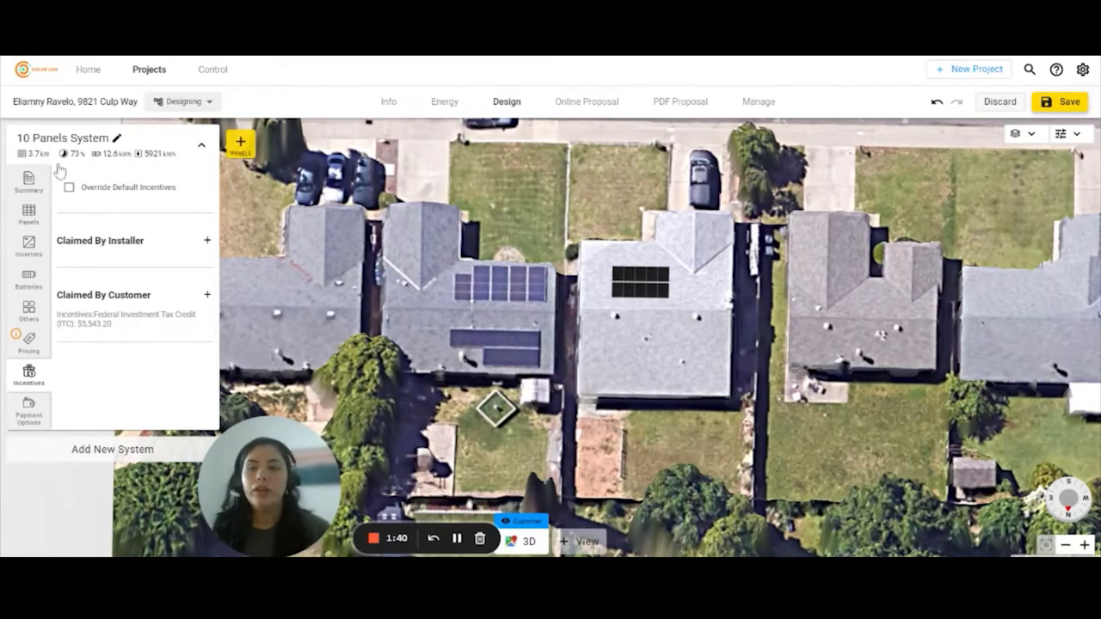
left_click(99, 197)
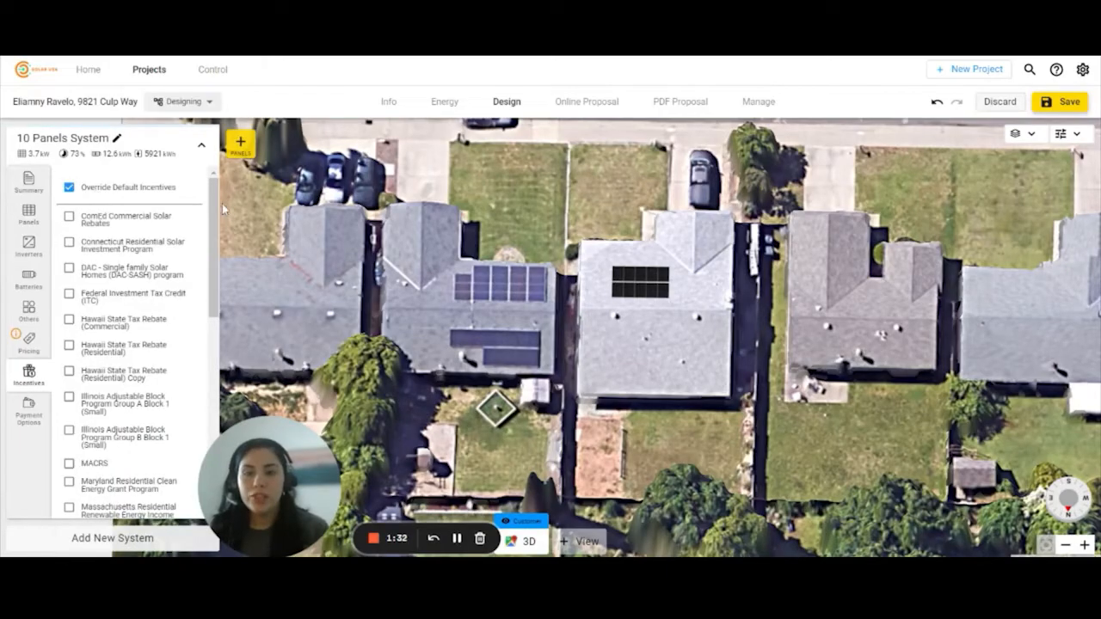
left_click_drag(218, 203, 212, 173)
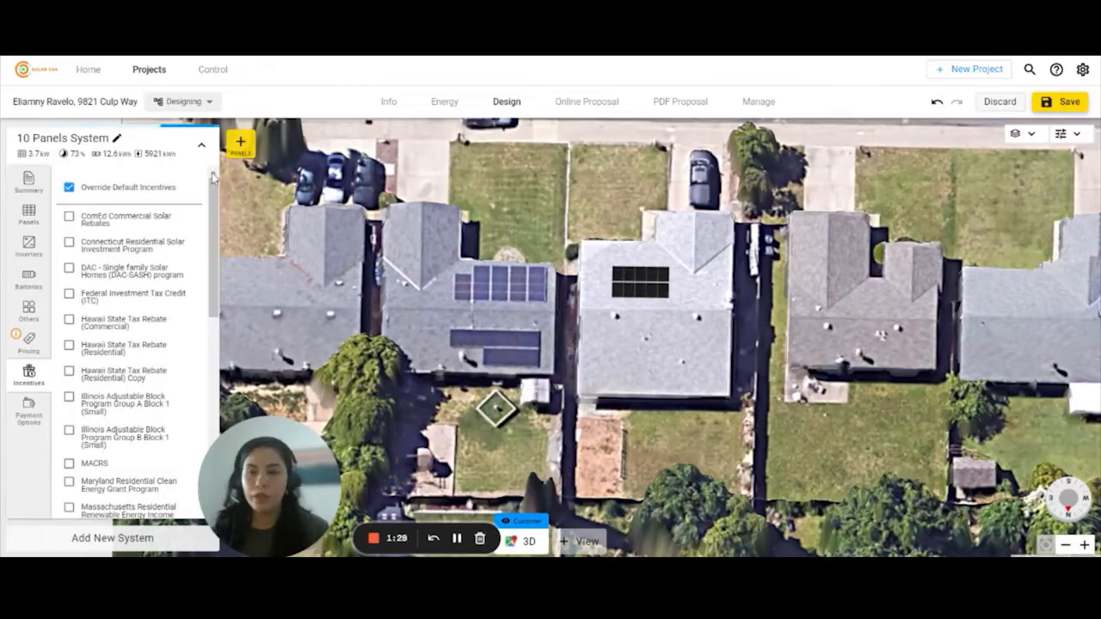
left_click(29, 411)
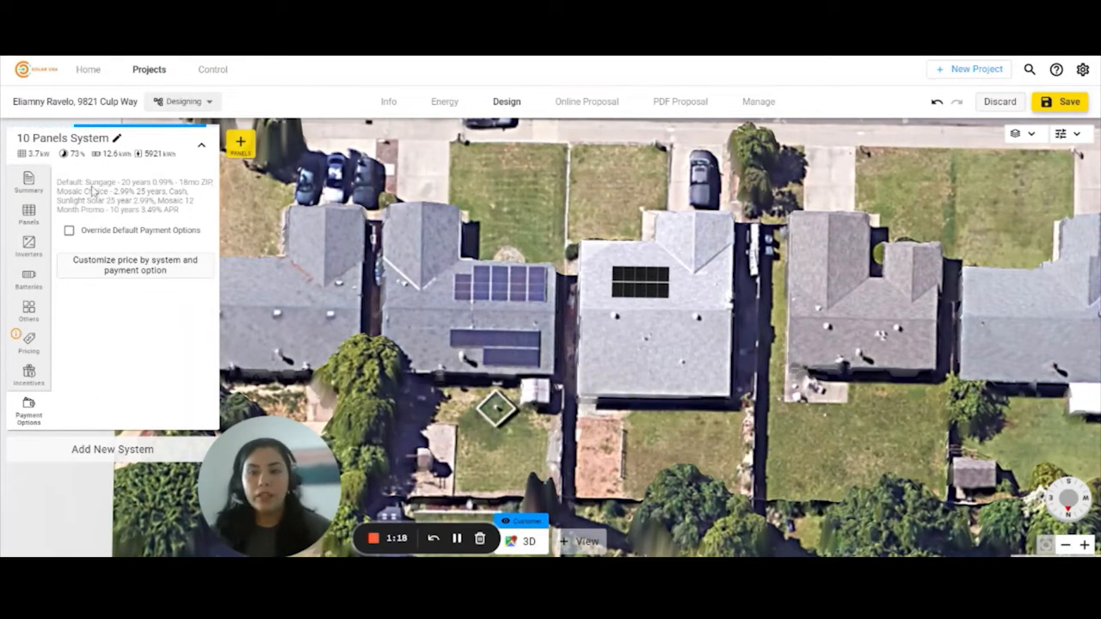
- Override default payment options, unticking the Mosaic offers so Cash and Sungage 20-year 0.99% remain
left_click(69, 230)
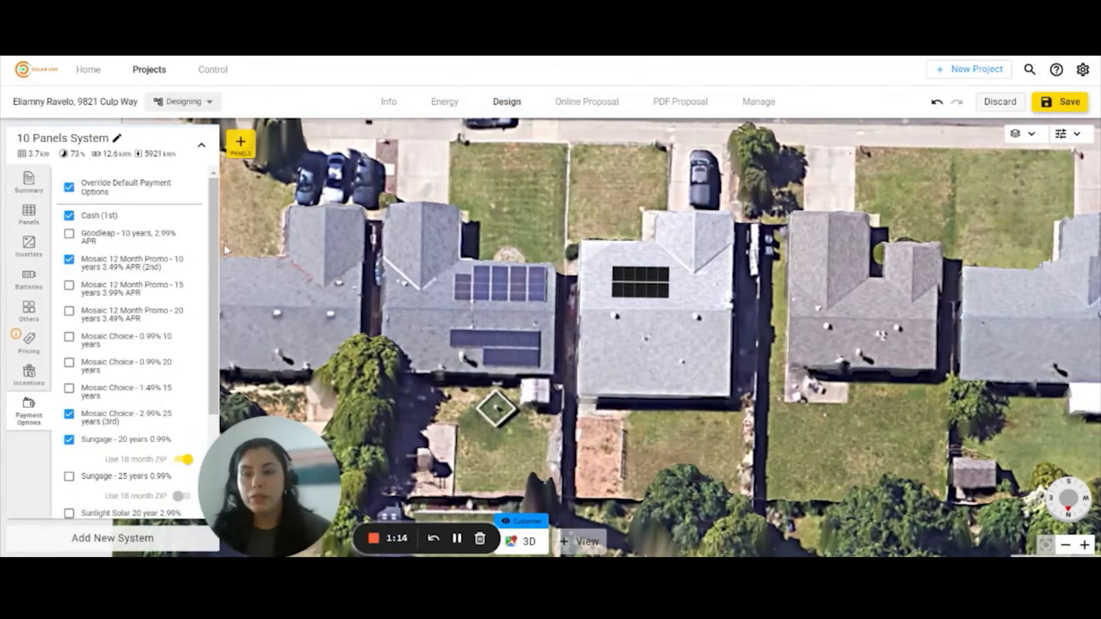
scroll(213, 260, "down", 1)
scroll(213, 259, "down", 1)
left_click(69, 219)
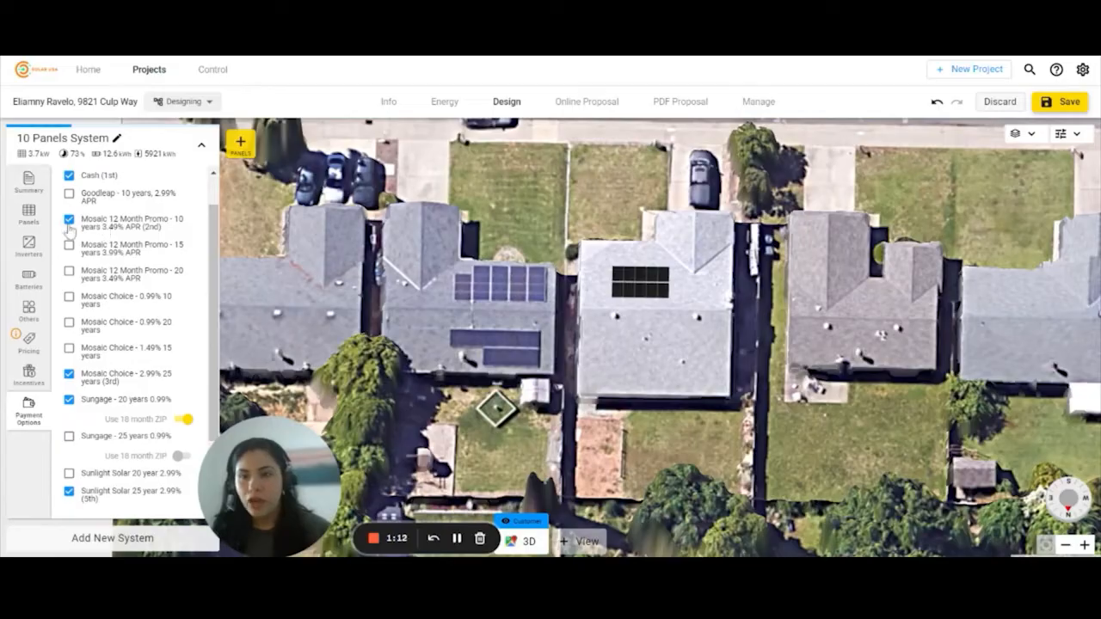
left_click(69, 375)
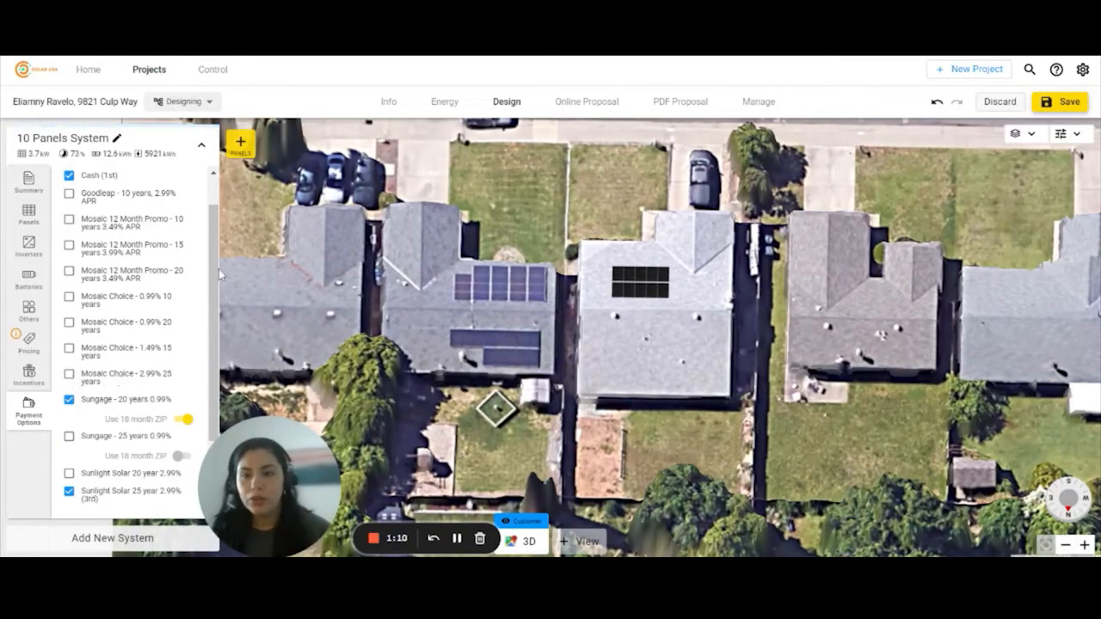
scroll(215, 268, "down", 3)
scroll(214, 261, "up", 5)
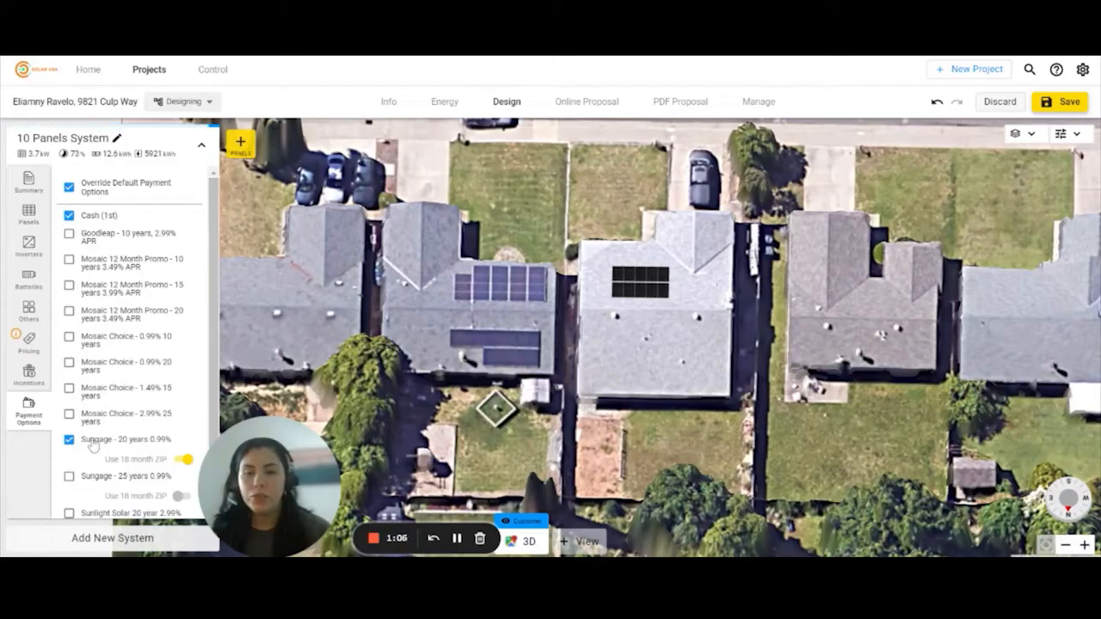
scroll(86, 443, "down", 1)
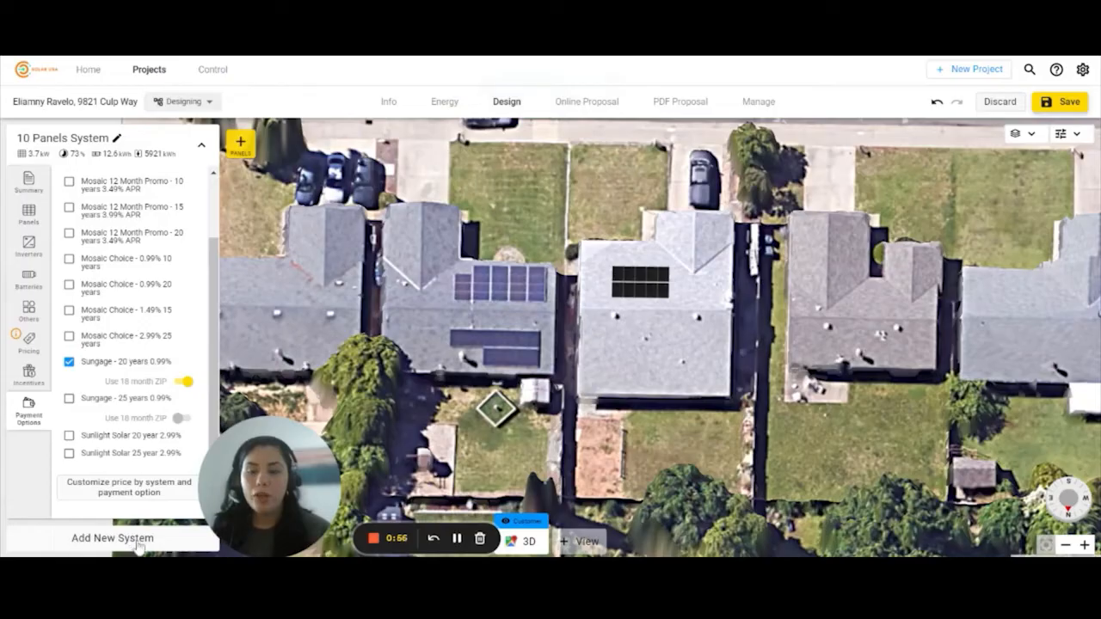
- Add a second 10-panel system and switch its panels to Panasonic EVPV370PK
left_click(89, 542)
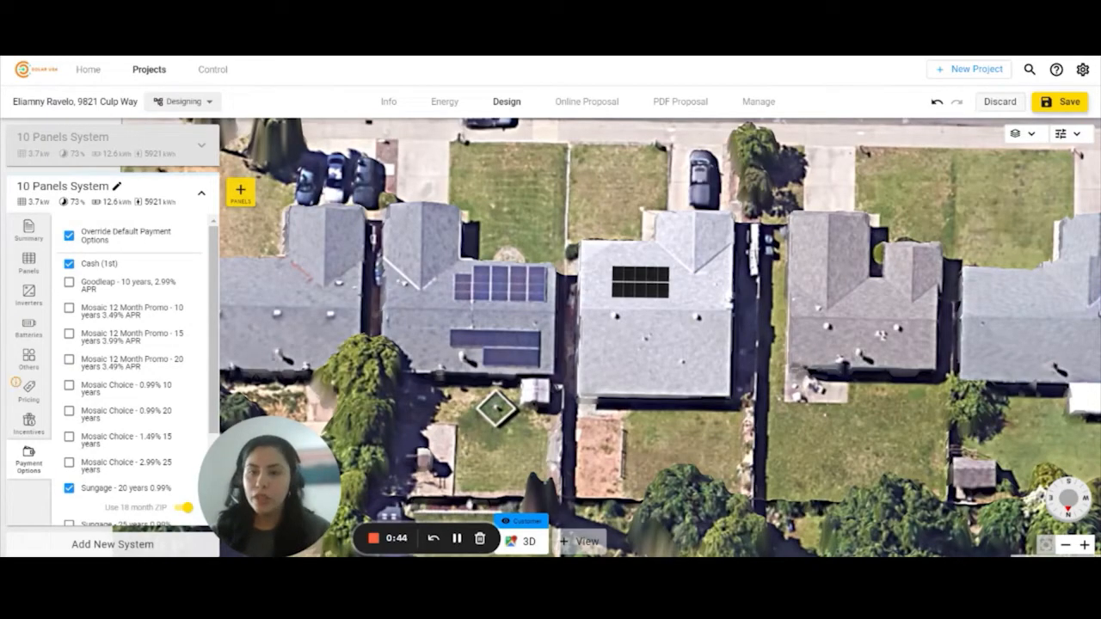
left_click(29, 263)
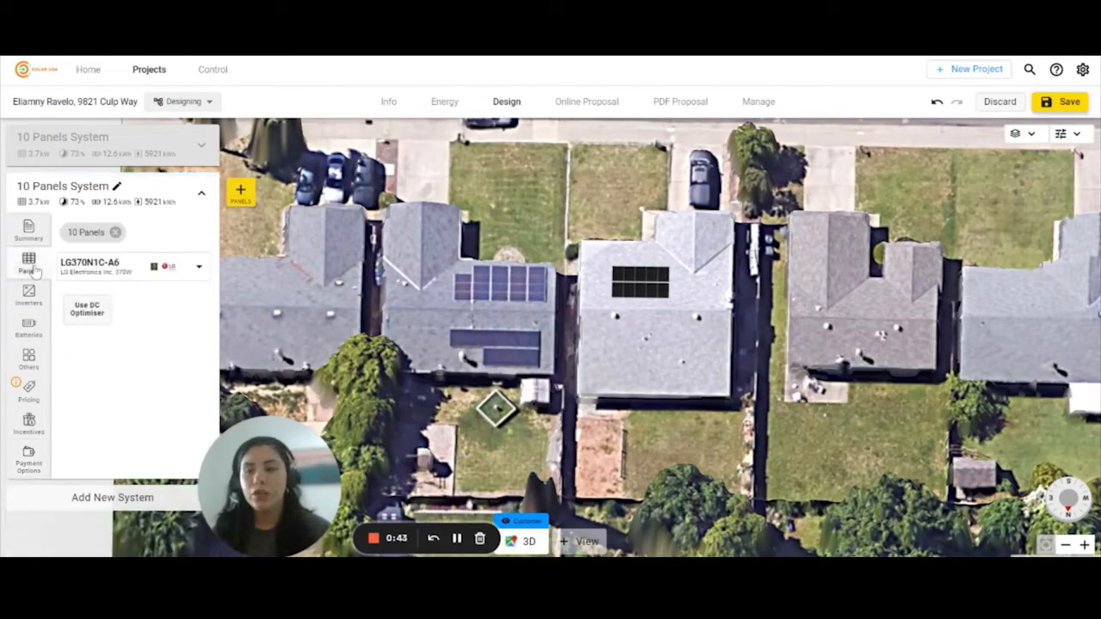
left_click(98, 264)
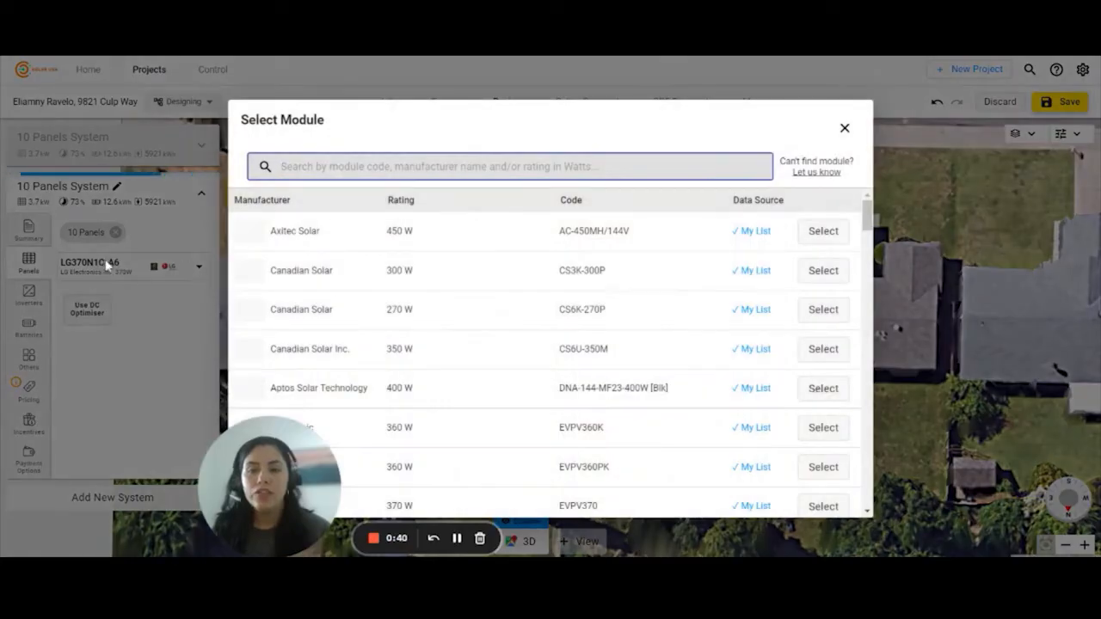
scroll(781, 255, "down", 5)
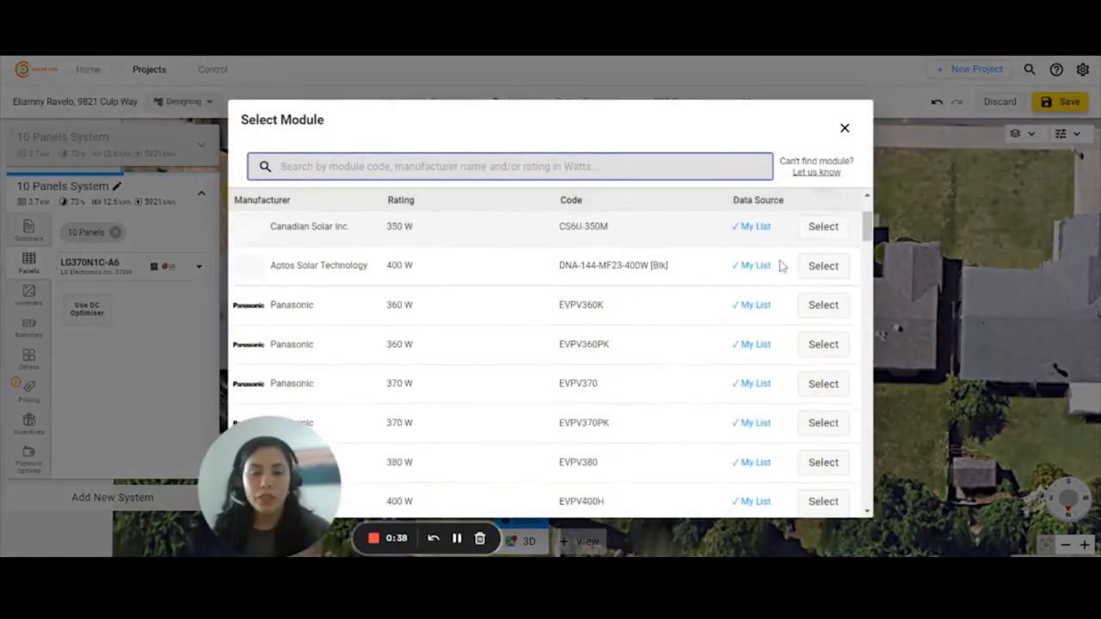
left_click(823, 261)
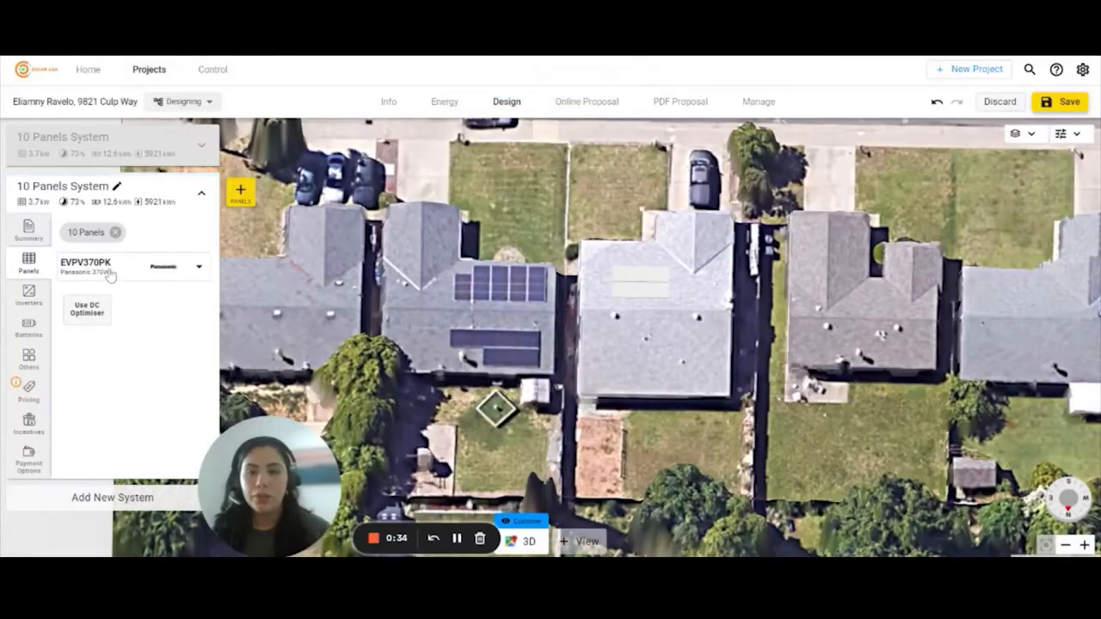
- Delete the EVAC-105-4 battery from the second system and collapse its card
left_click(28, 327)
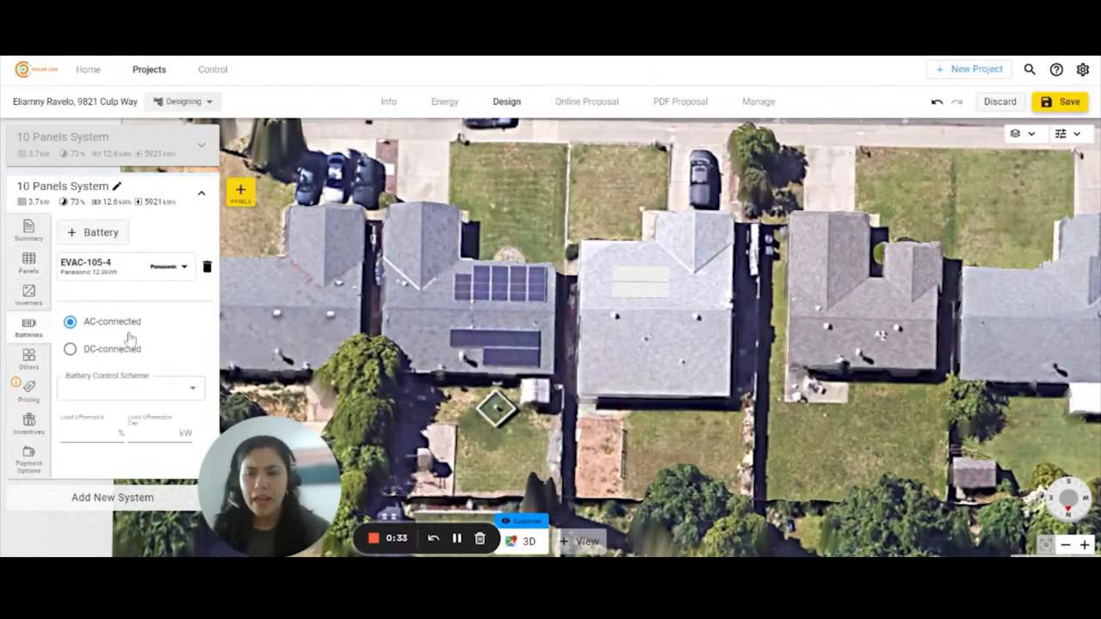
left_click(207, 267)
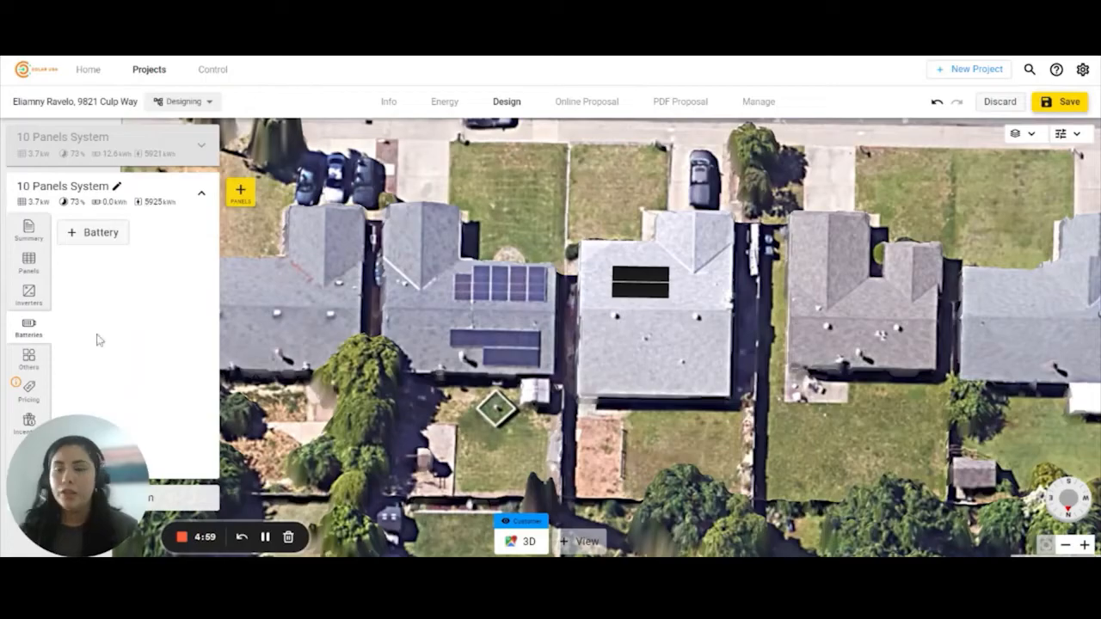
left_click(98, 203)
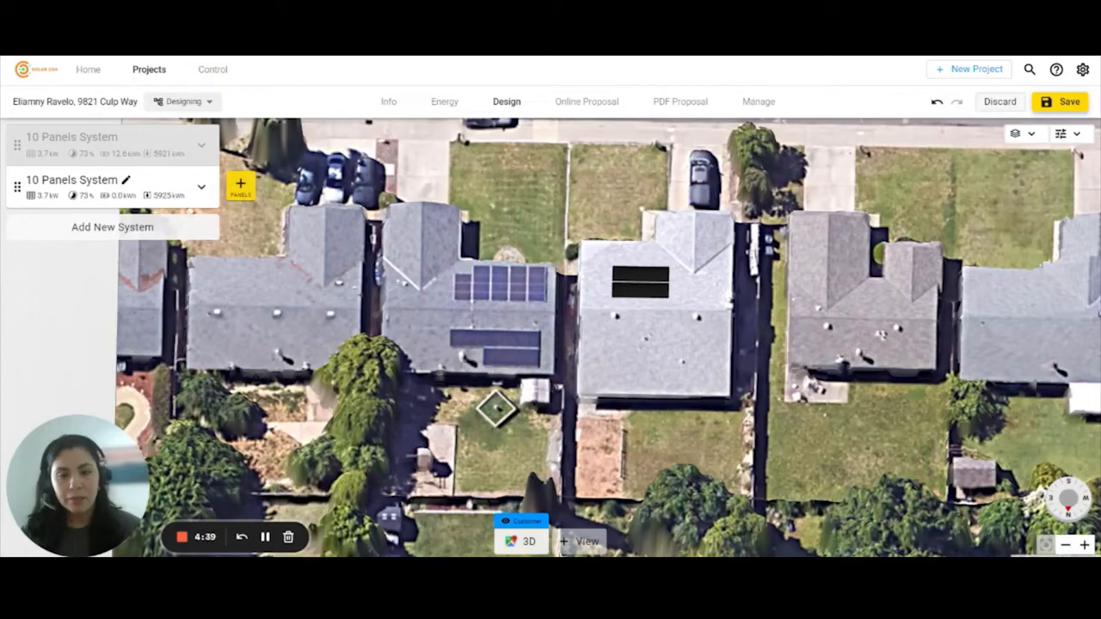
- Add a new GoogleTop top-down view to the project
left_click(582, 548)
left_click(574, 452)
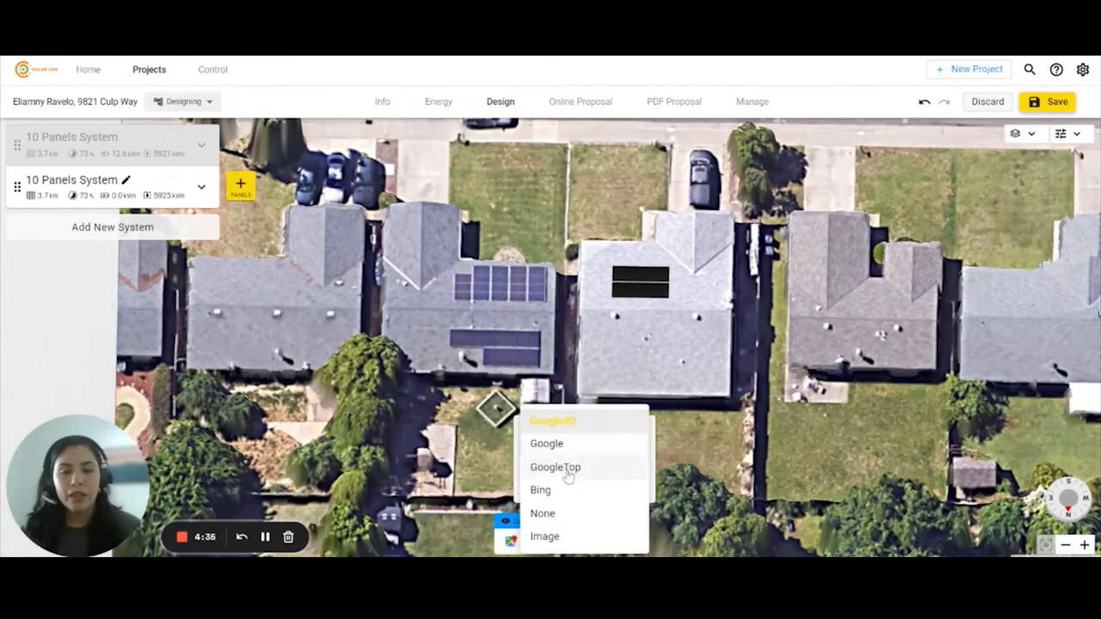
left_click(567, 475)
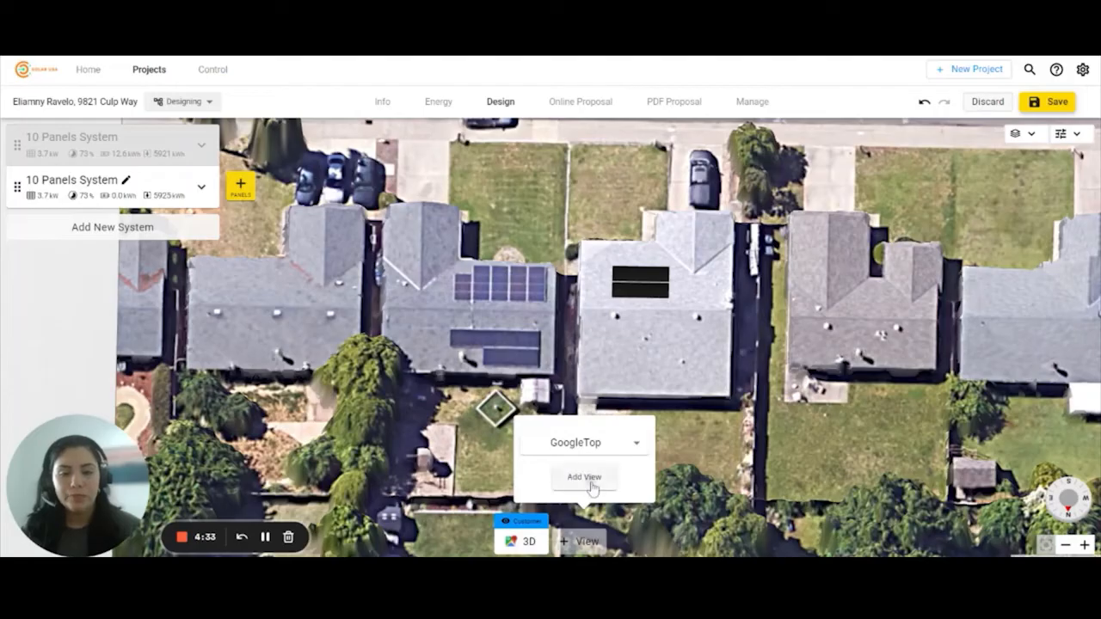
left_click(588, 478)
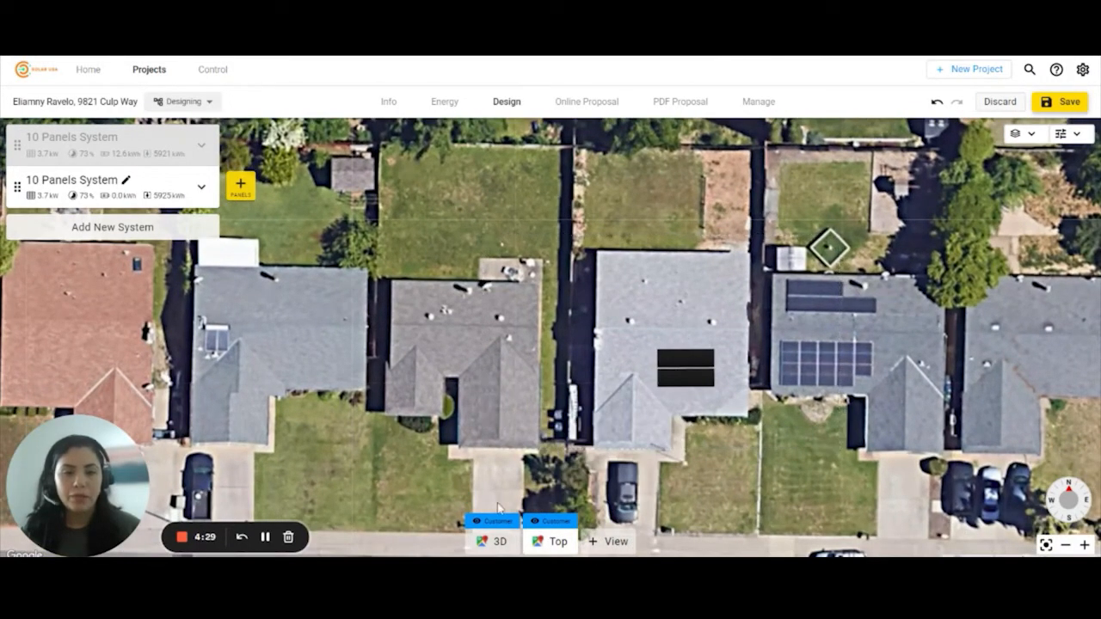
- Hide the 3D view from the customer, save the project, and go to the Online Proposal
left_click(500, 543)
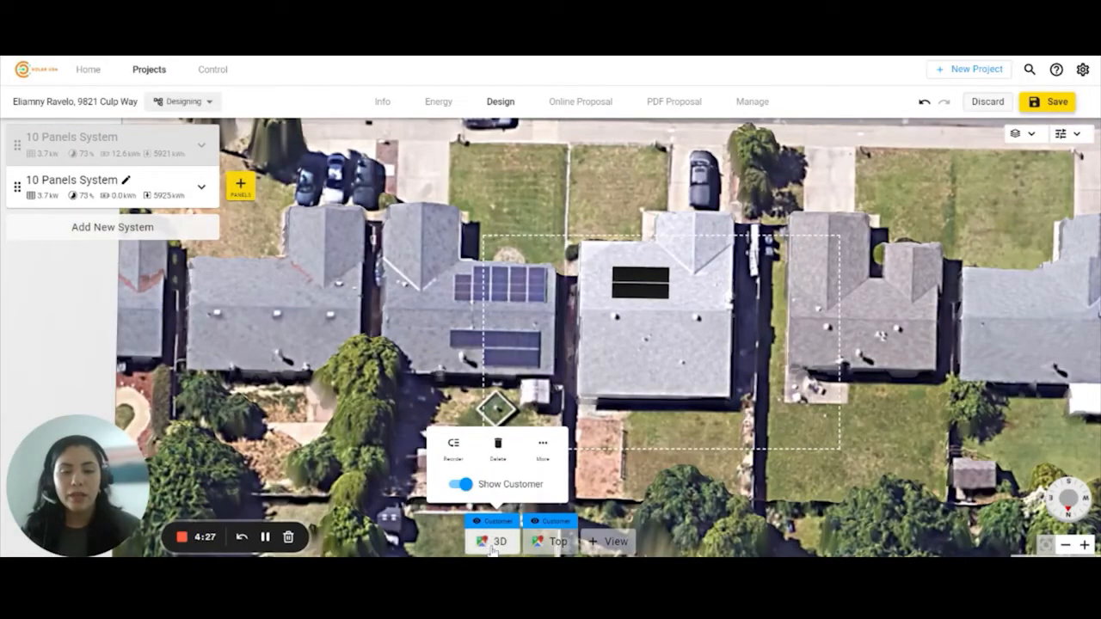
left_click(462, 485)
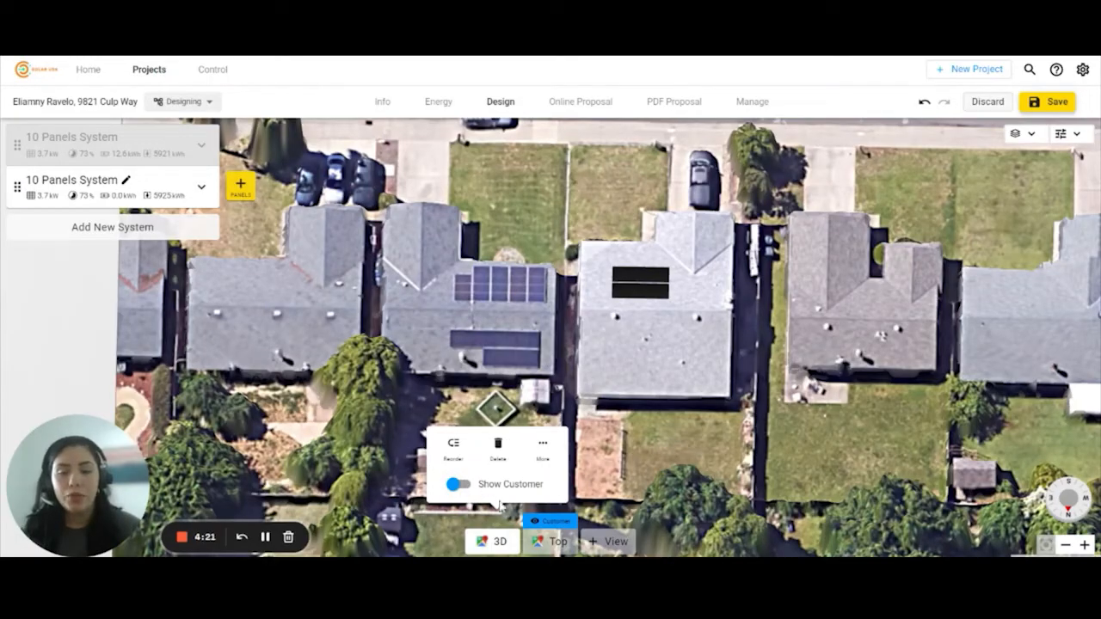
left_click(605, 394)
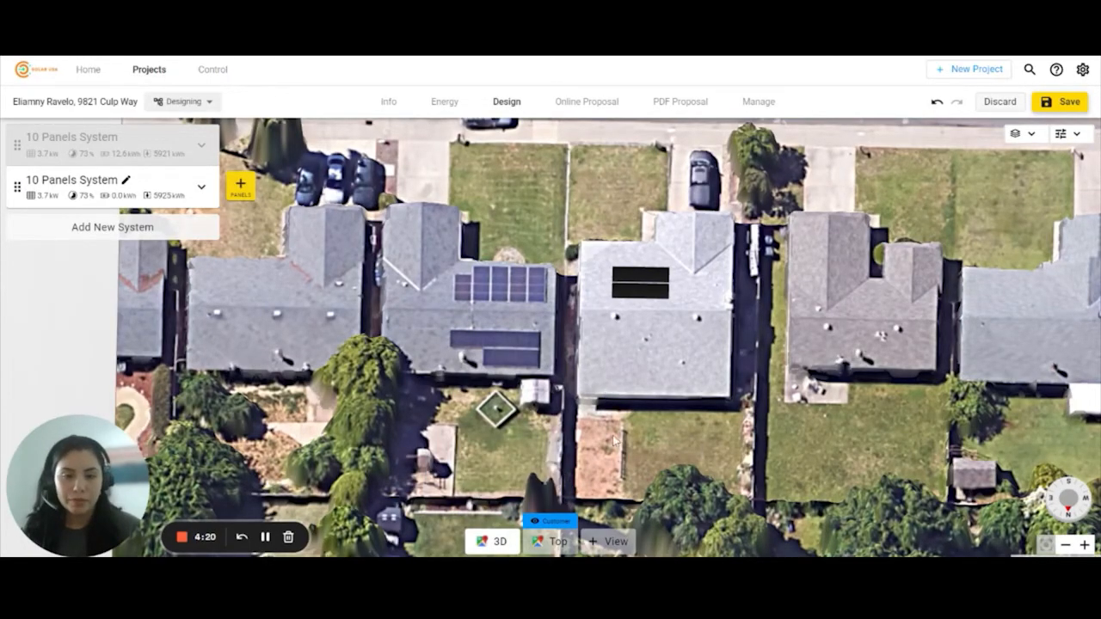
right_click_drag(614, 440, 805, 498)
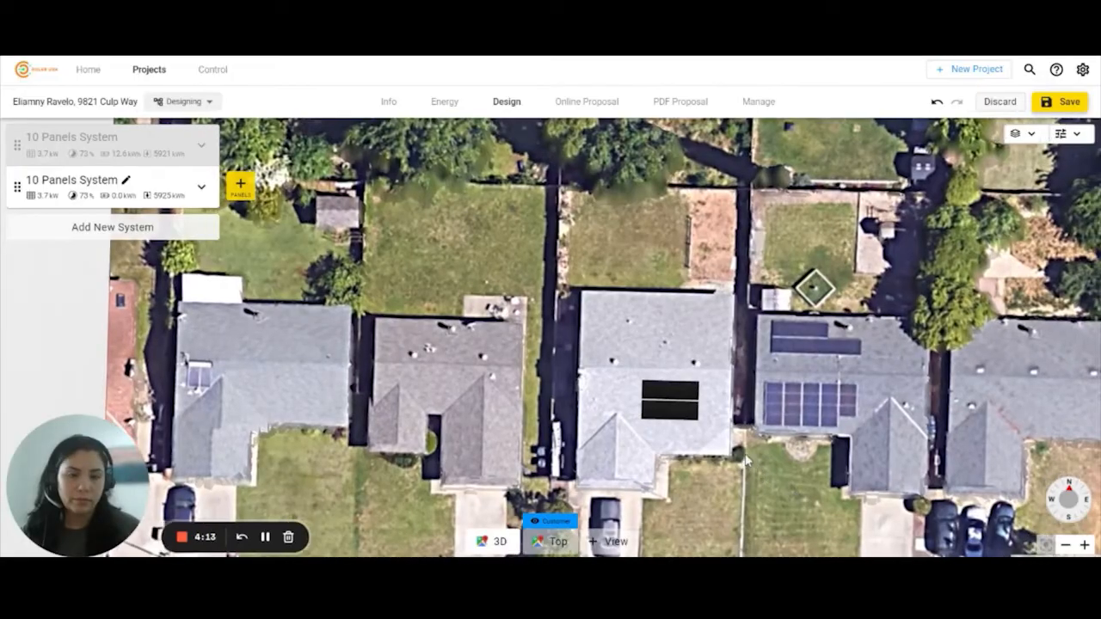
left_click_drag(805, 498, 744, 449)
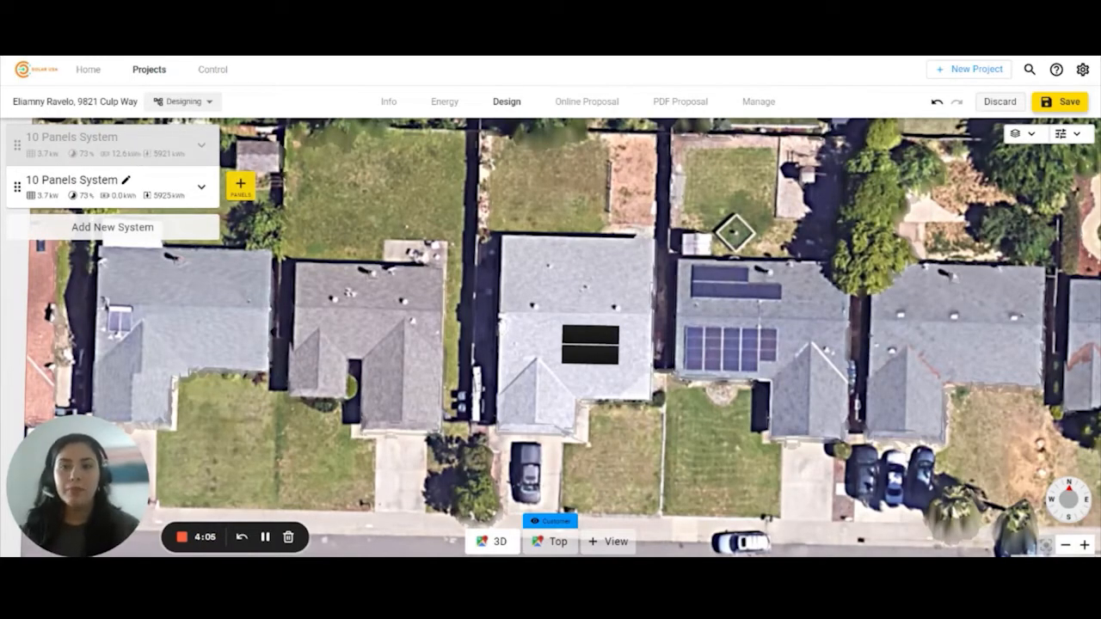
left_click(1069, 102)
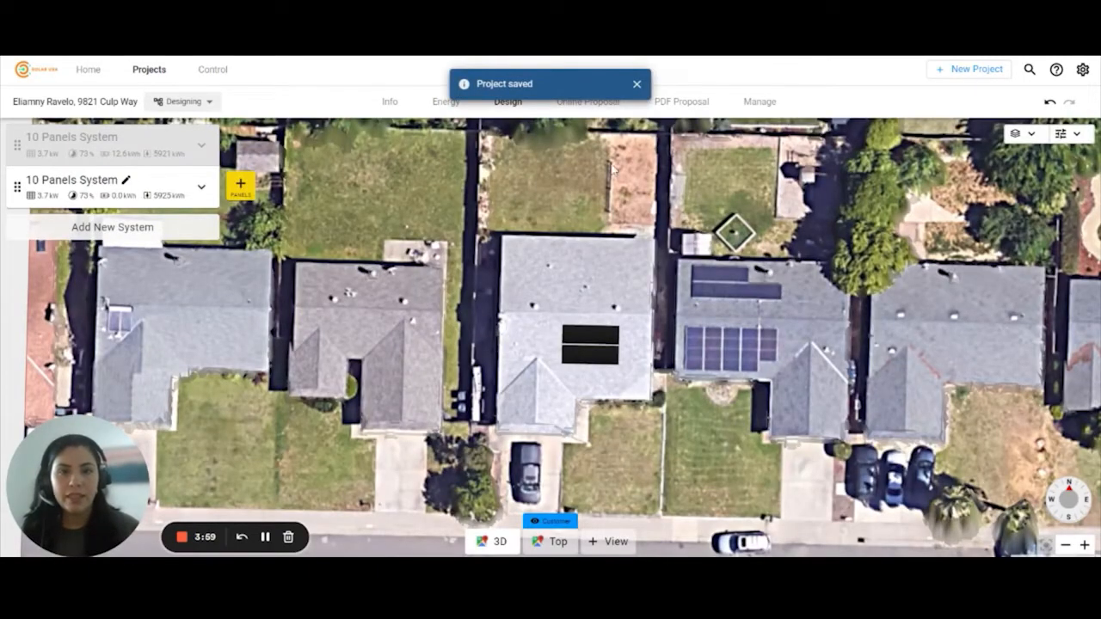
left_click(597, 115)
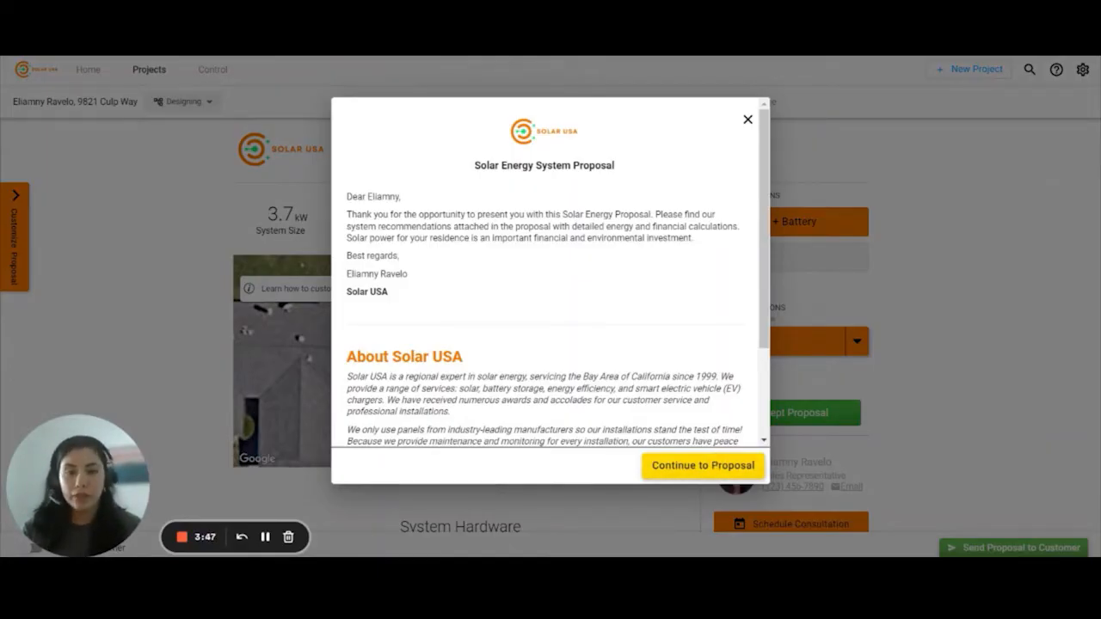
- Scroll through the 3.7 kW proposal cover letter and continue to the full proposal
scroll(672, 317, "down", 3)
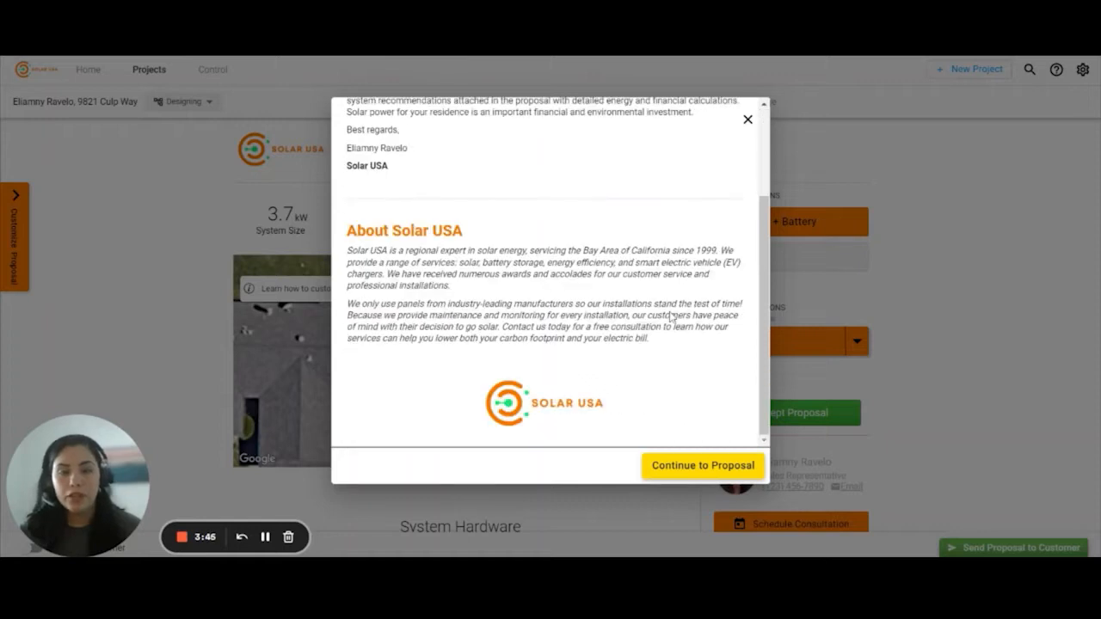
scroll(671, 318, "up", 3)
scroll(661, 322, "down", 3)
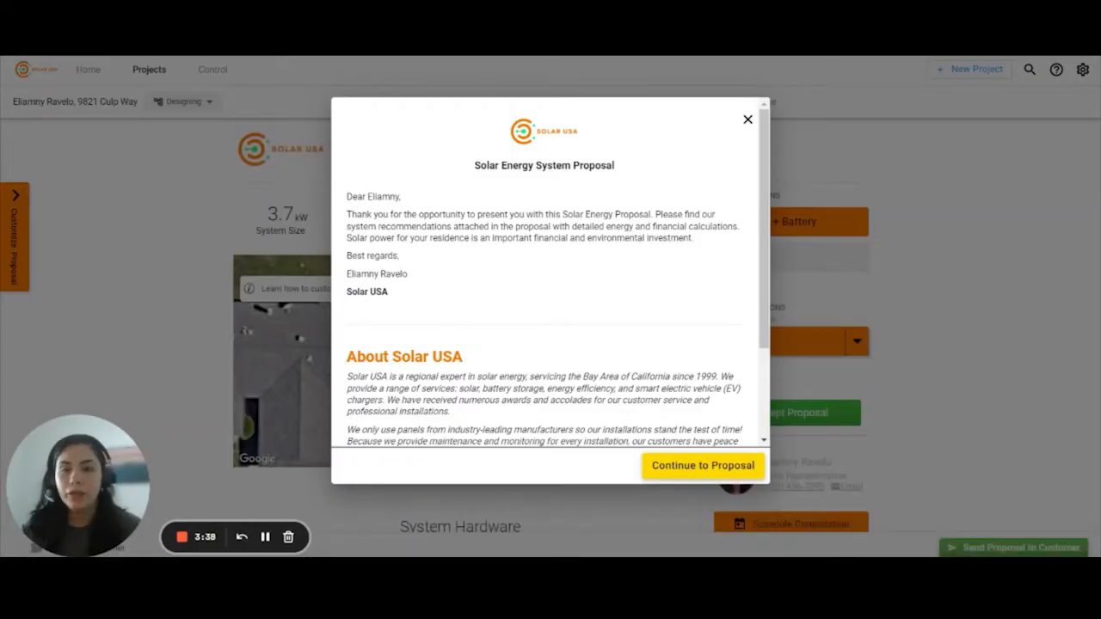
left_click(698, 469)
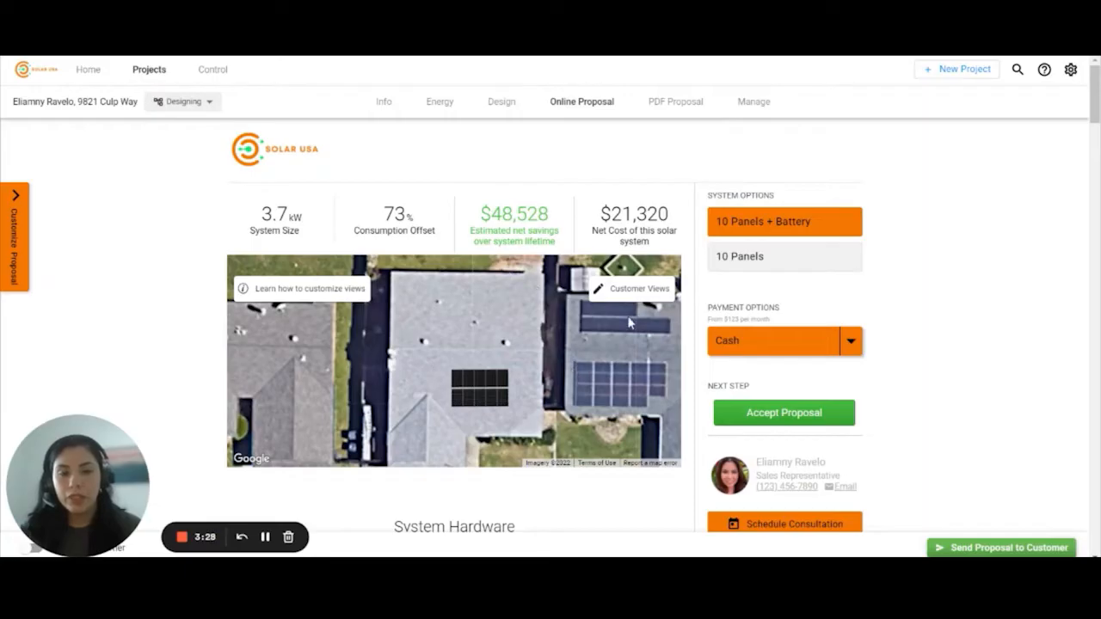
- Recentre the top-down customer view on the house in Customer Views
left_click(619, 292)
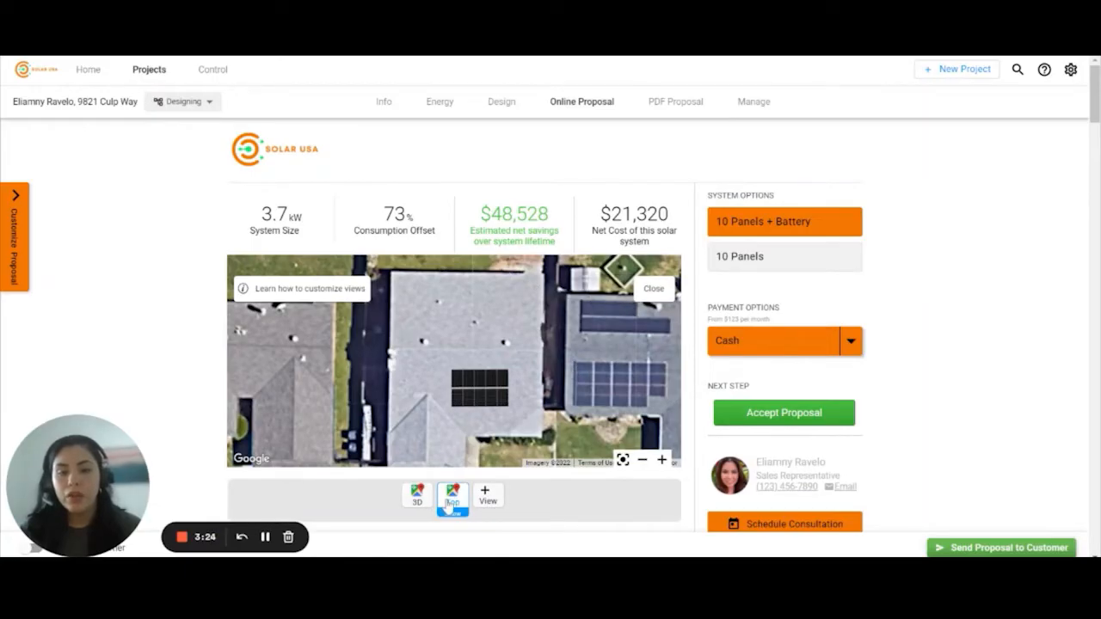
mouse_move(453, 505)
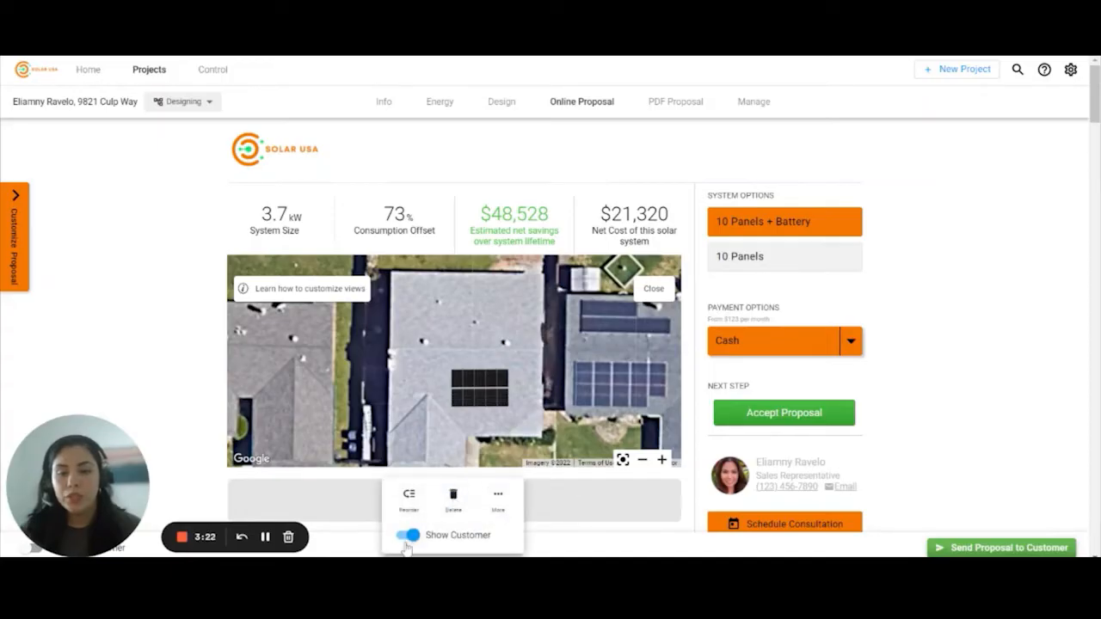
left_click(584, 517)
mouse_move(480, 356)
left_mouse_down()
mouse_move(492, 332)
mouse_move(485, 282)
mouse_move(477, 373)
mouse_move(479, 319)
mouse_move(405, 358)
mouse_move(482, 368)
mouse_move(494, 349)
left_mouse_up()
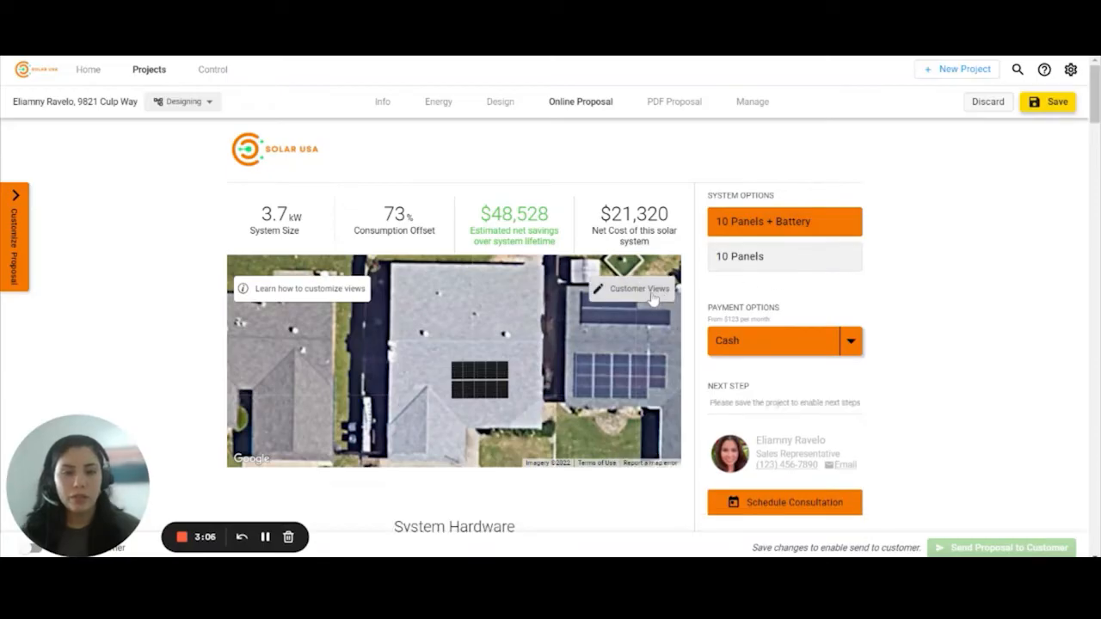
- Compare the 10 Panels and 10 Panels + Battery hardware, ending on 10 Panels
left_click(781, 262)
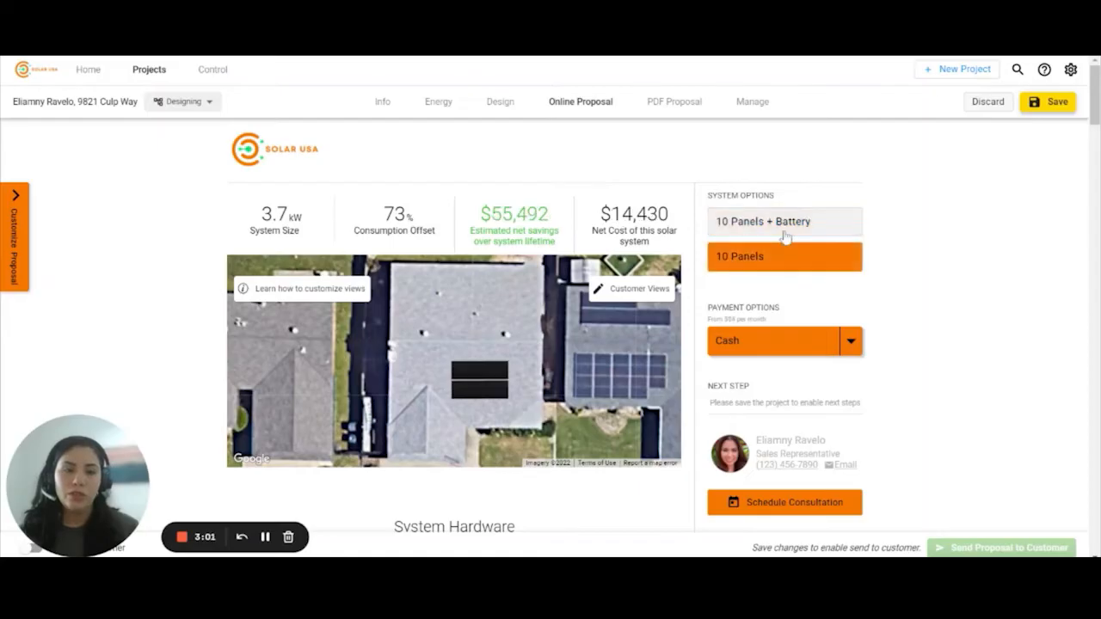
left_click(789, 270)
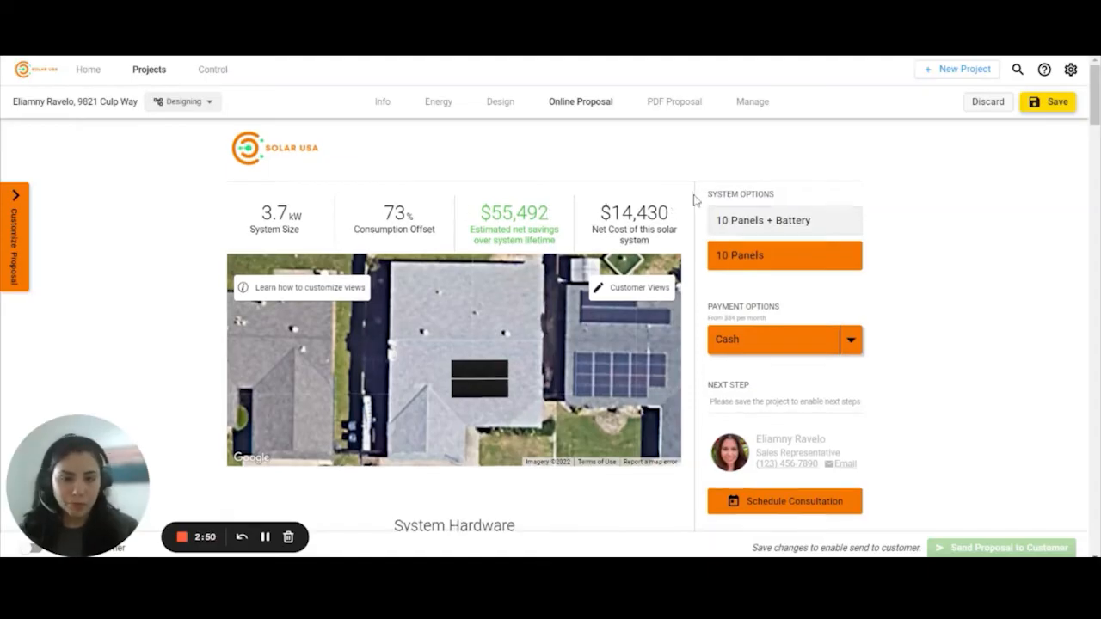
scroll(694, 201, "down", 5)
scroll(526, 155, "up", 1)
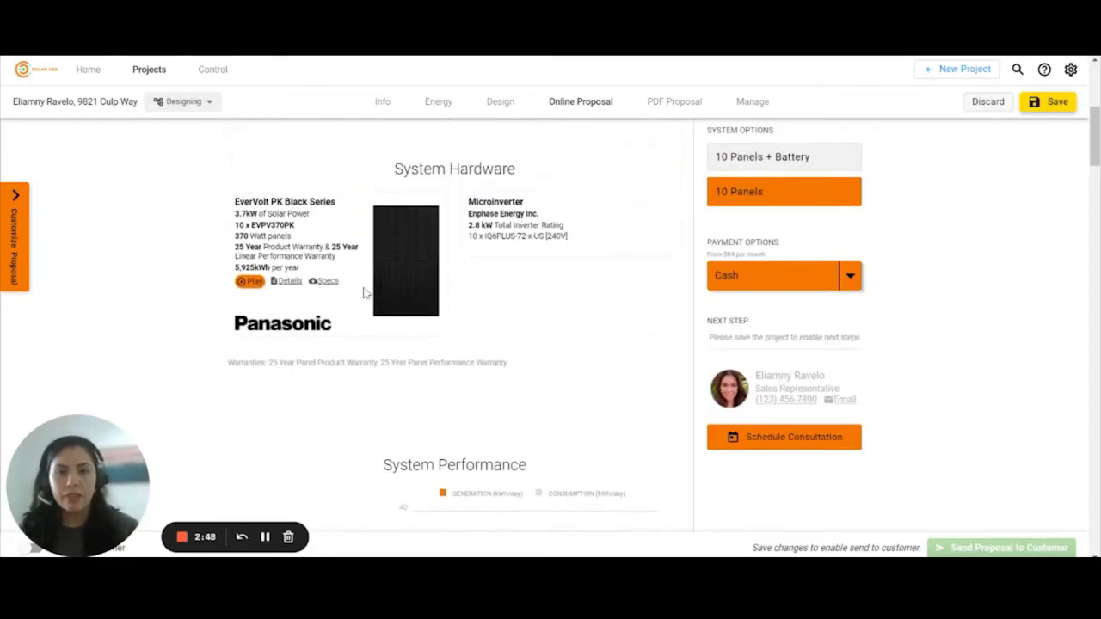
left_click(805, 160)
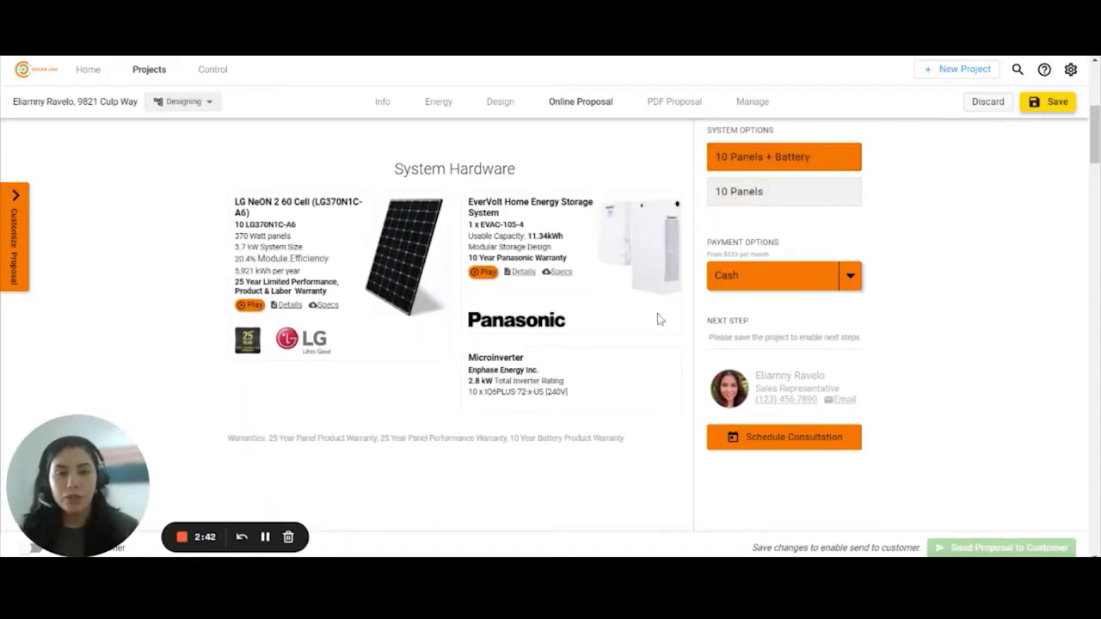
left_click(768, 203)
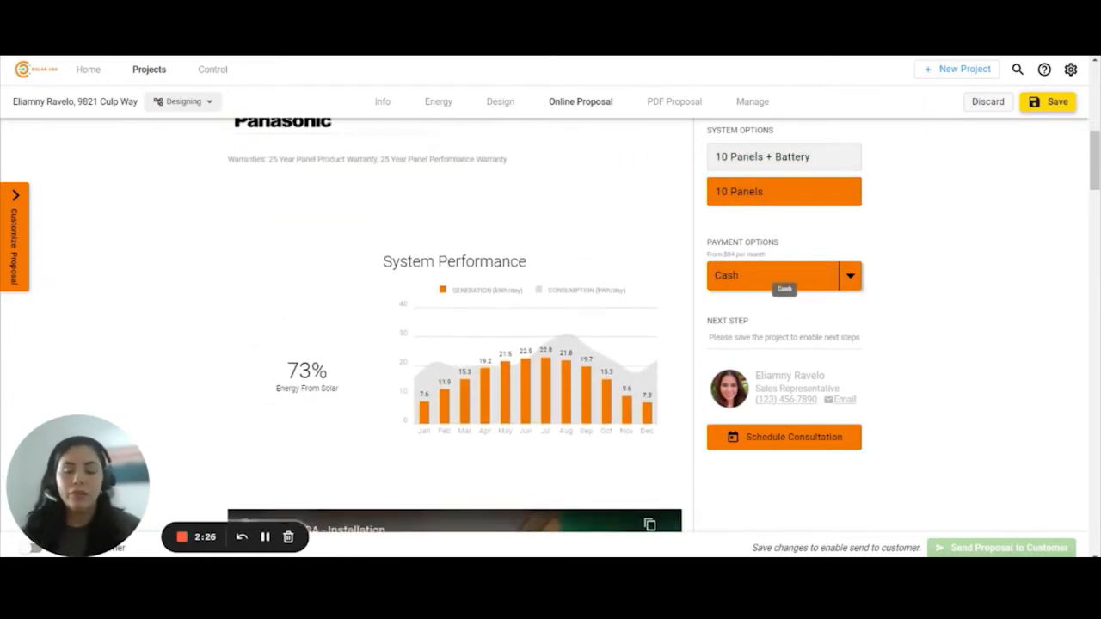
scroll(359, 264, "down", 1)
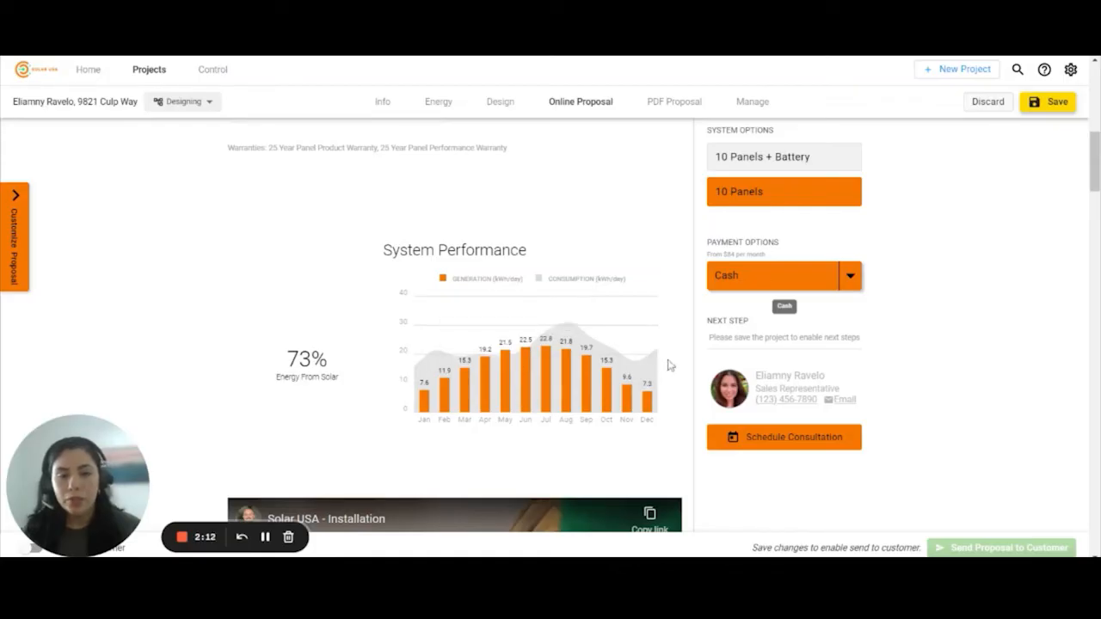
scroll(491, 395, "down", 2)
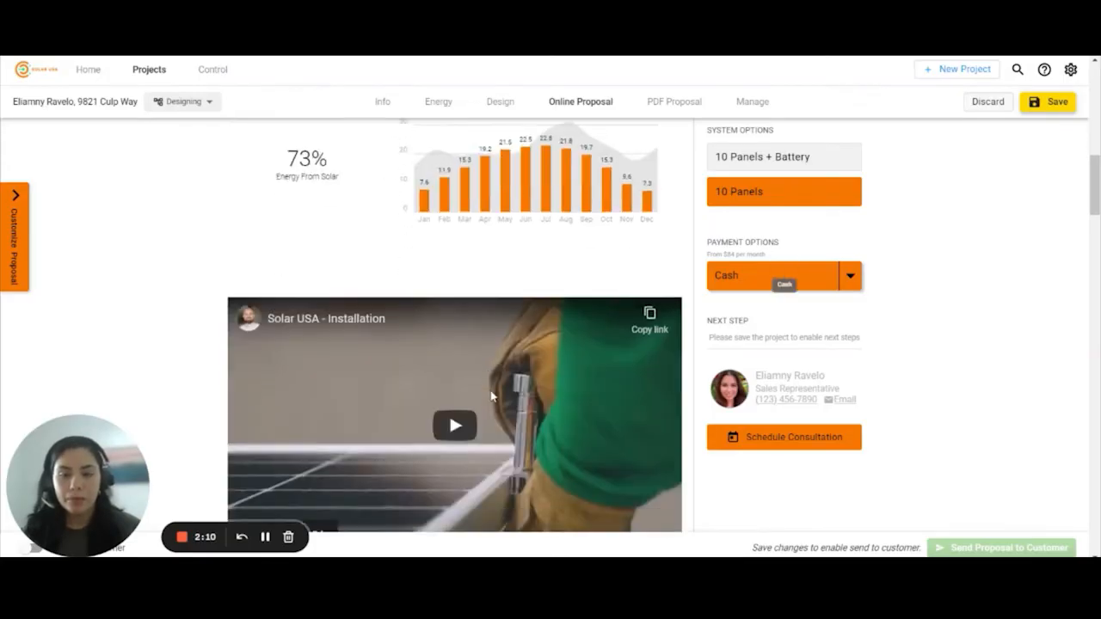
scroll(491, 396, "down", 1)
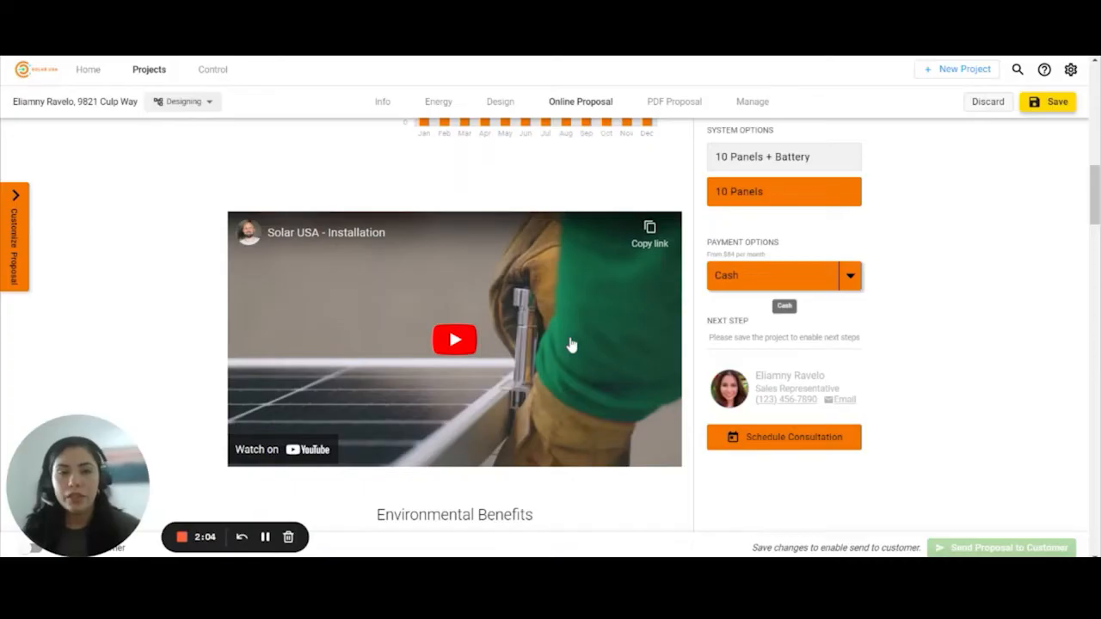
scroll(571, 344, "down", 3)
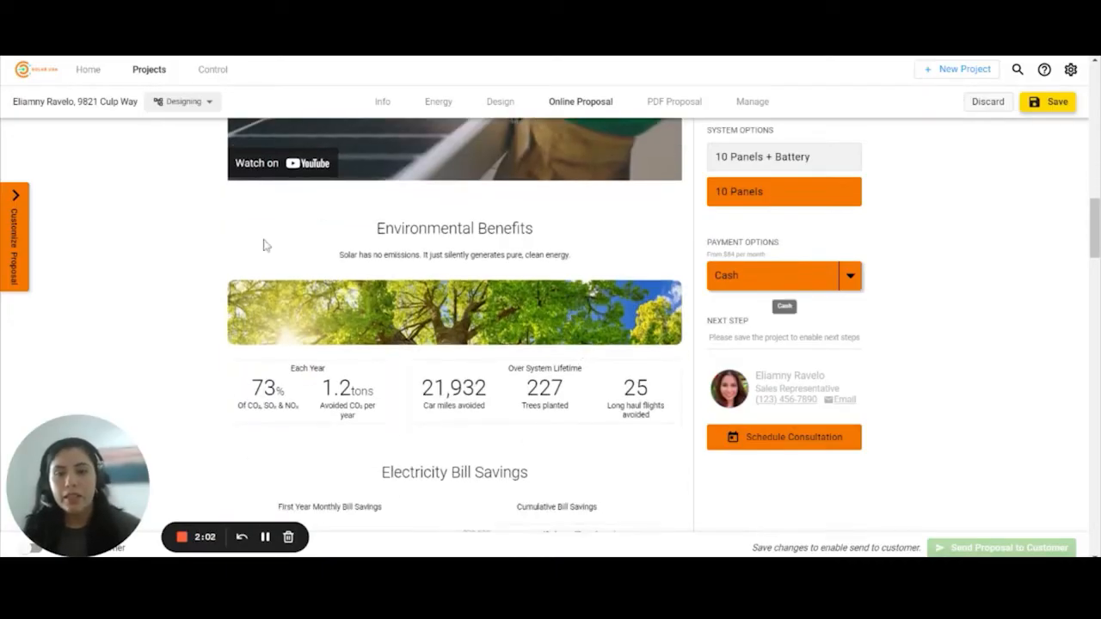
scroll(538, 263, "down", 3)
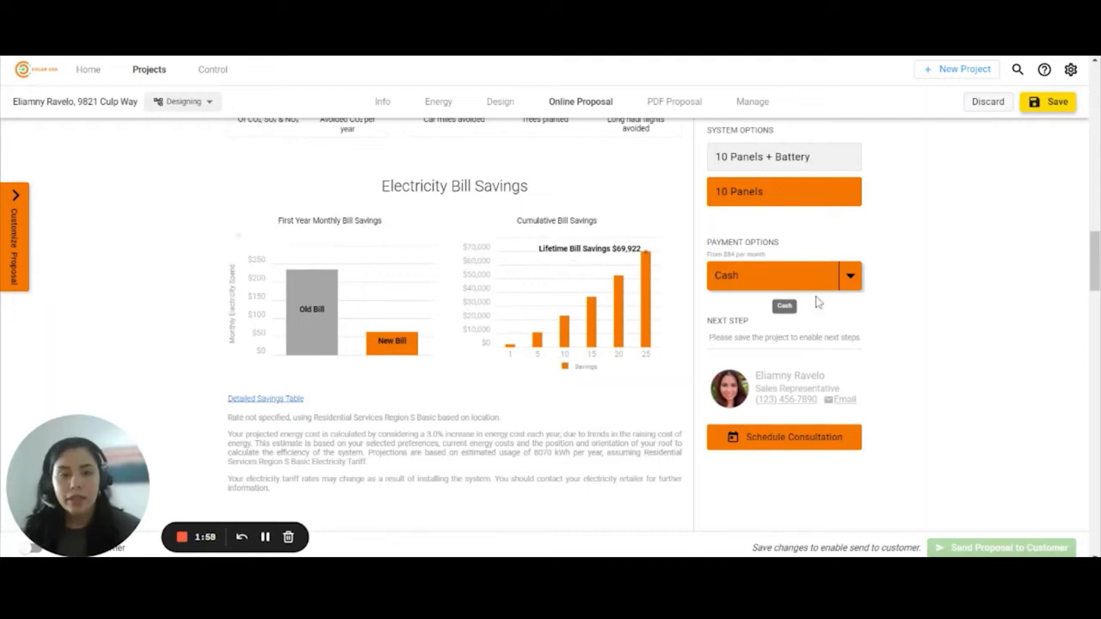
left_click(815, 277)
left_click(803, 308)
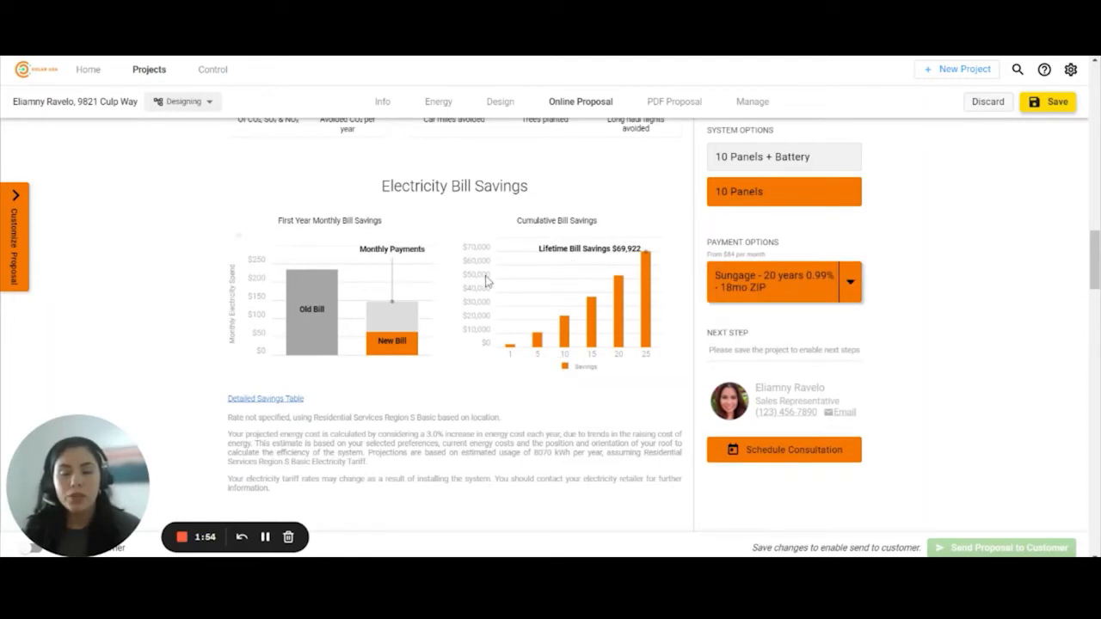
mouse_move(411, 348)
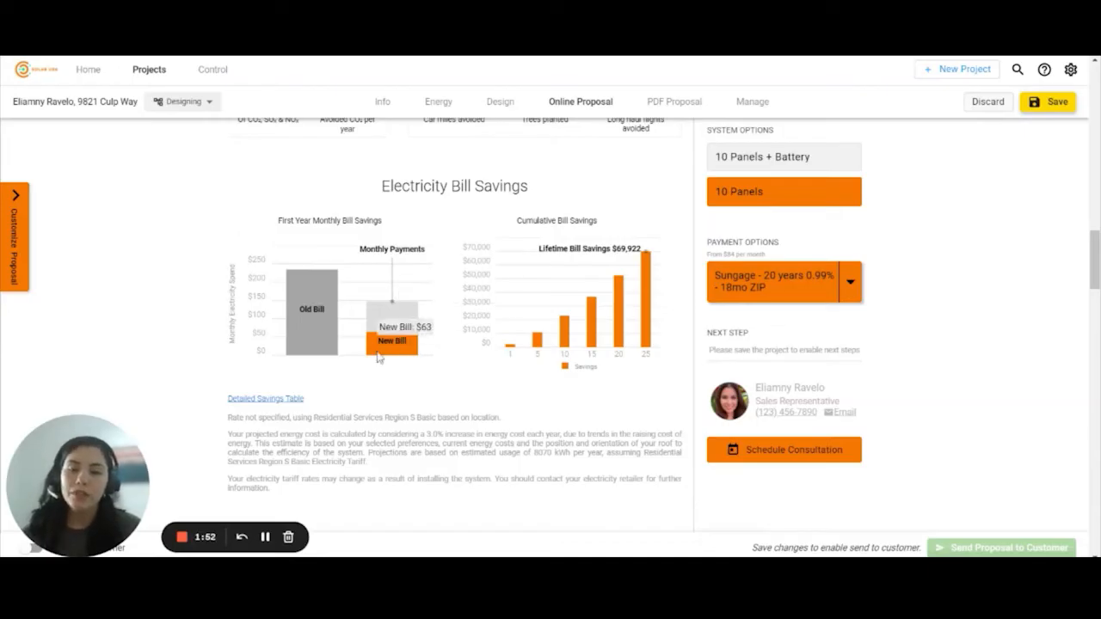
mouse_move(401, 321)
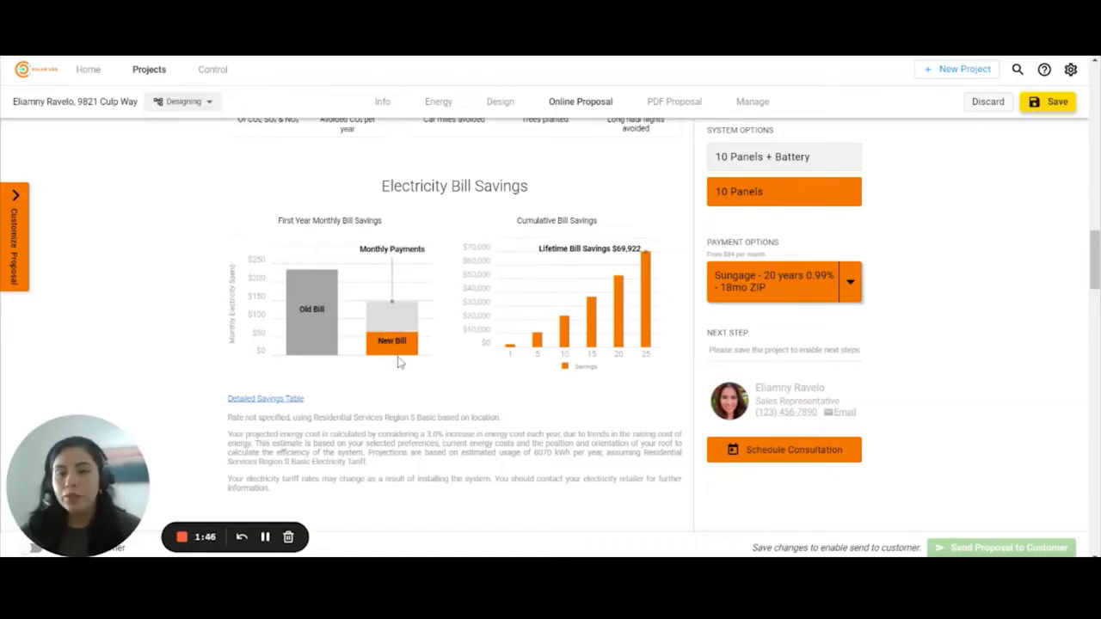
mouse_move(314, 322)
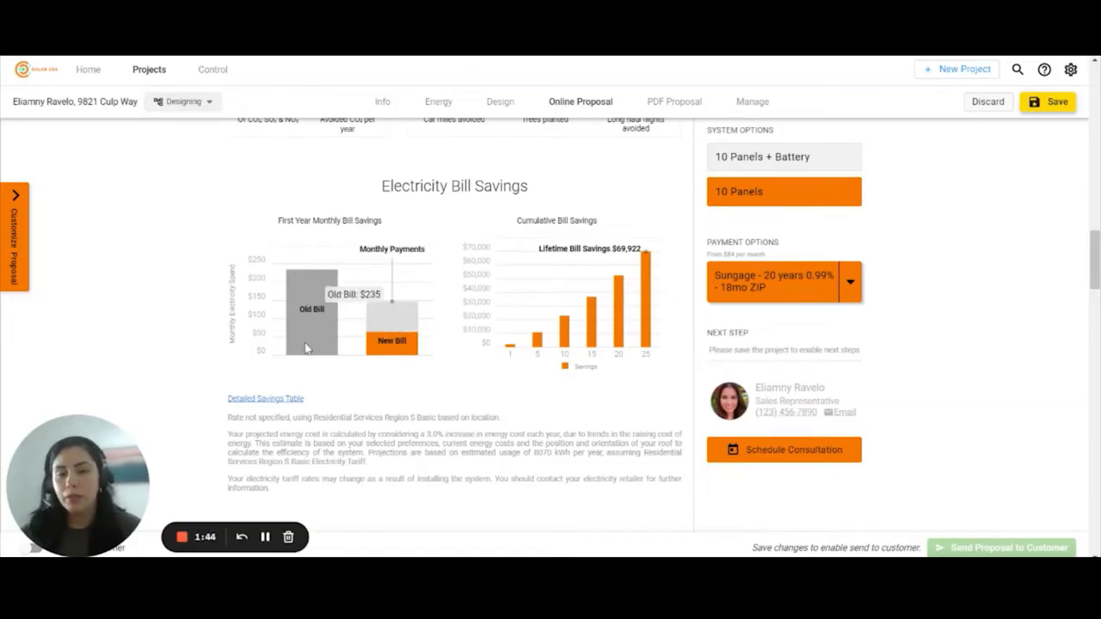
left_click(274, 399)
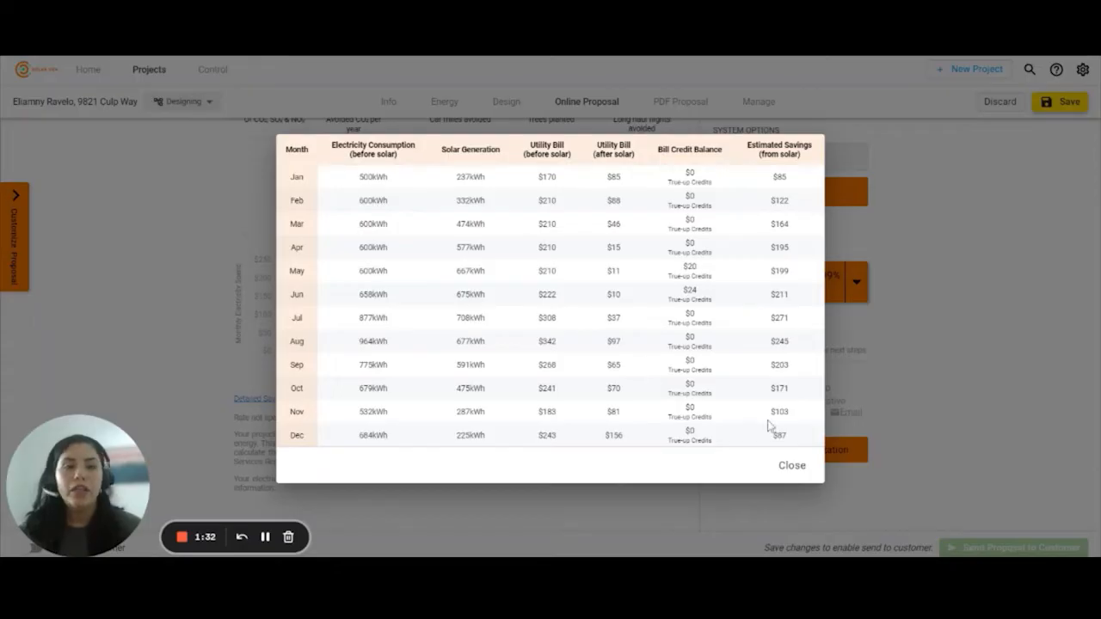
left_click(792, 465)
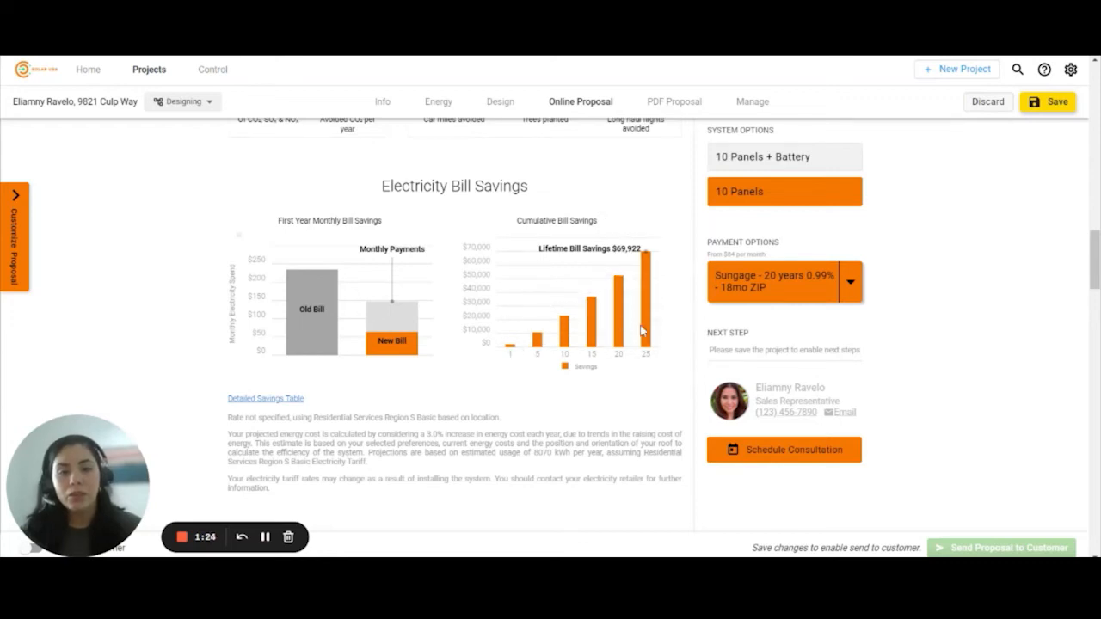
- Choose Cash payment for the 10 Panels option, giving $14,430 cost and $55,492 savings
scroll(537, 355, "down", 1)
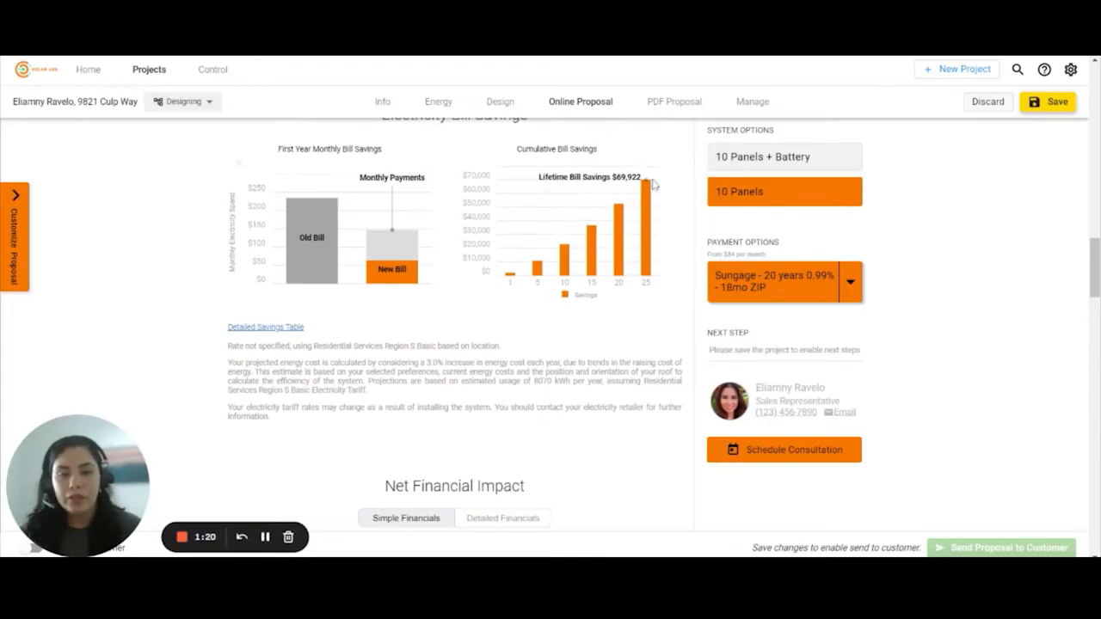
scroll(652, 184, "down", 3)
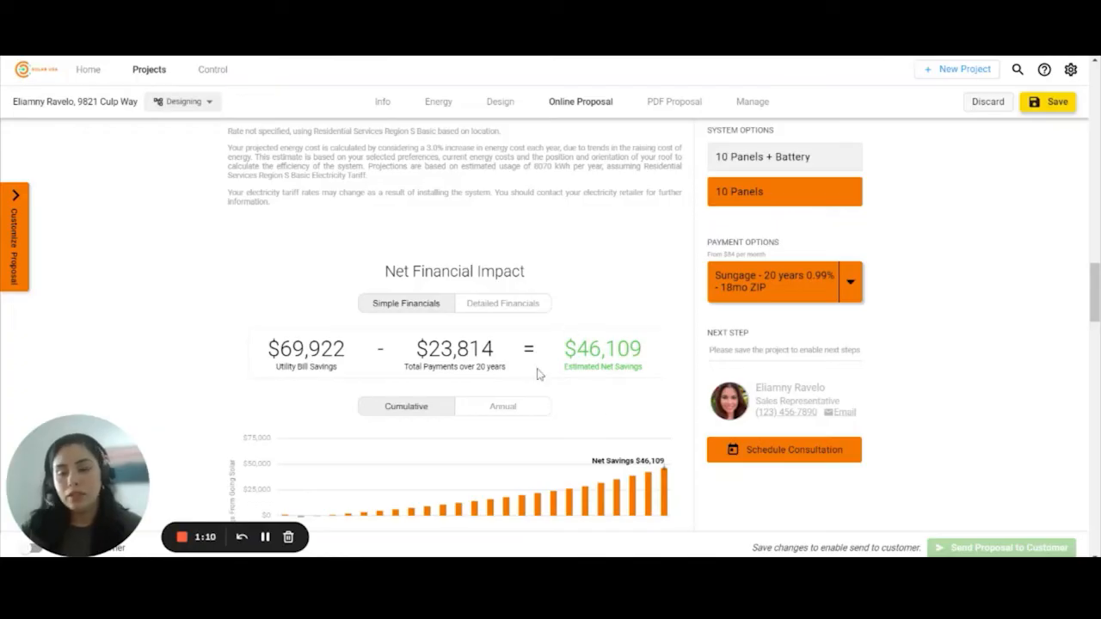
scroll(539, 374, "down", 2)
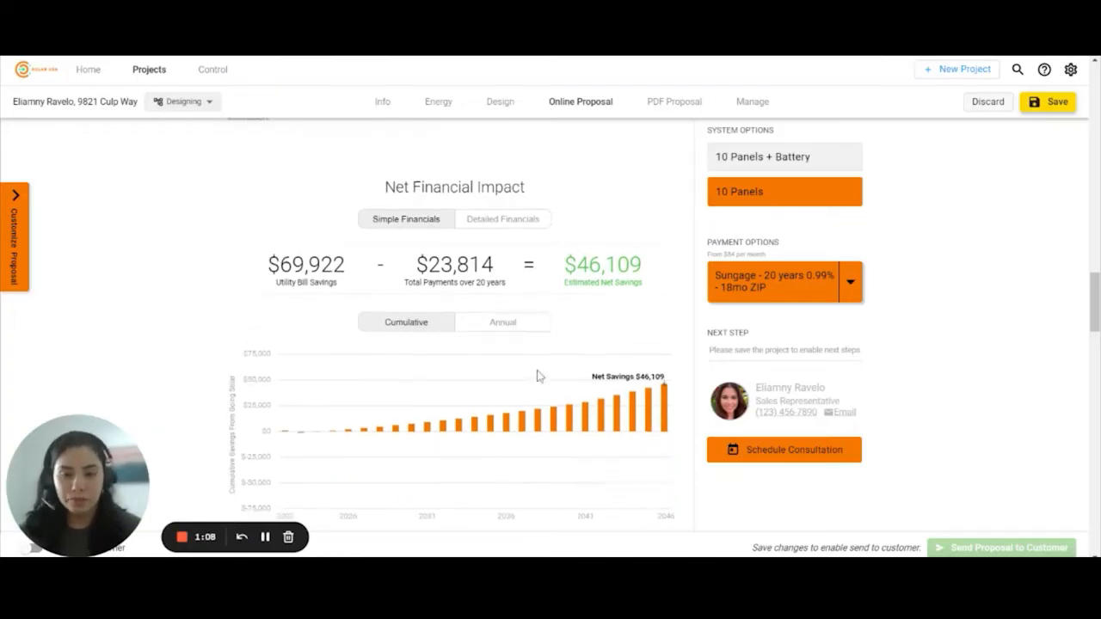
left_click(809, 165)
left_click(810, 202)
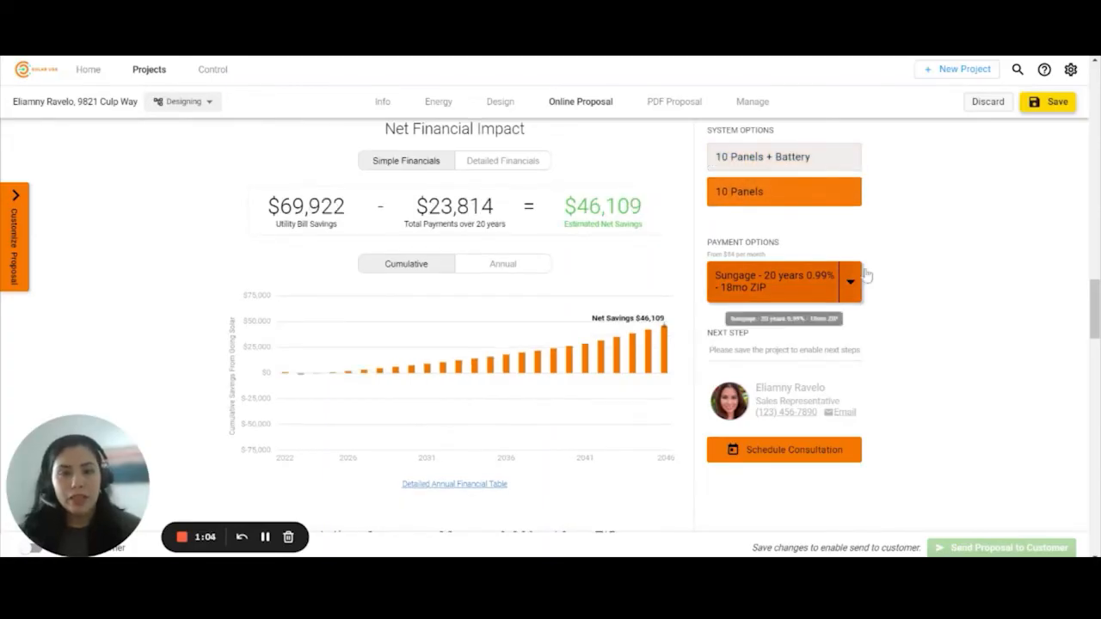
left_click(851, 282)
left_click(827, 287)
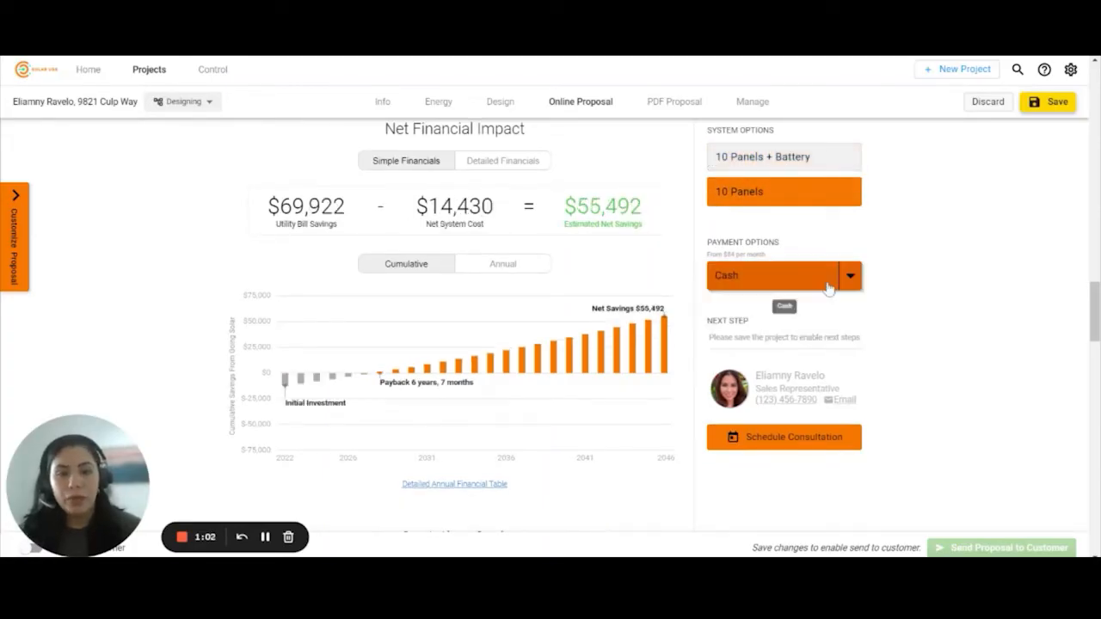
scroll(602, 336, "down", 3)
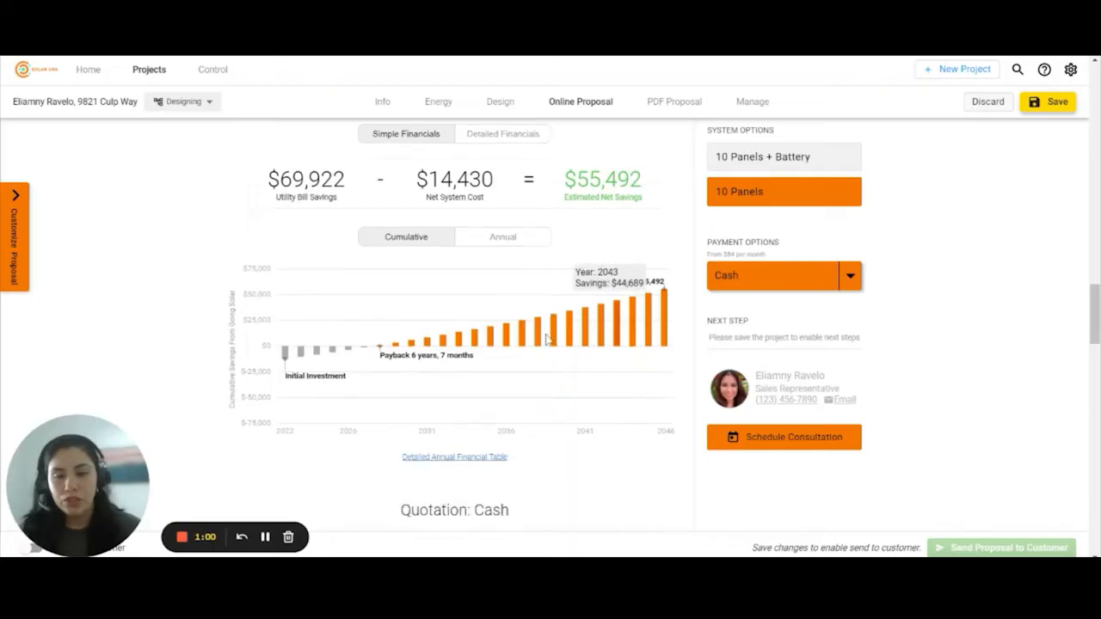
left_click(464, 268)
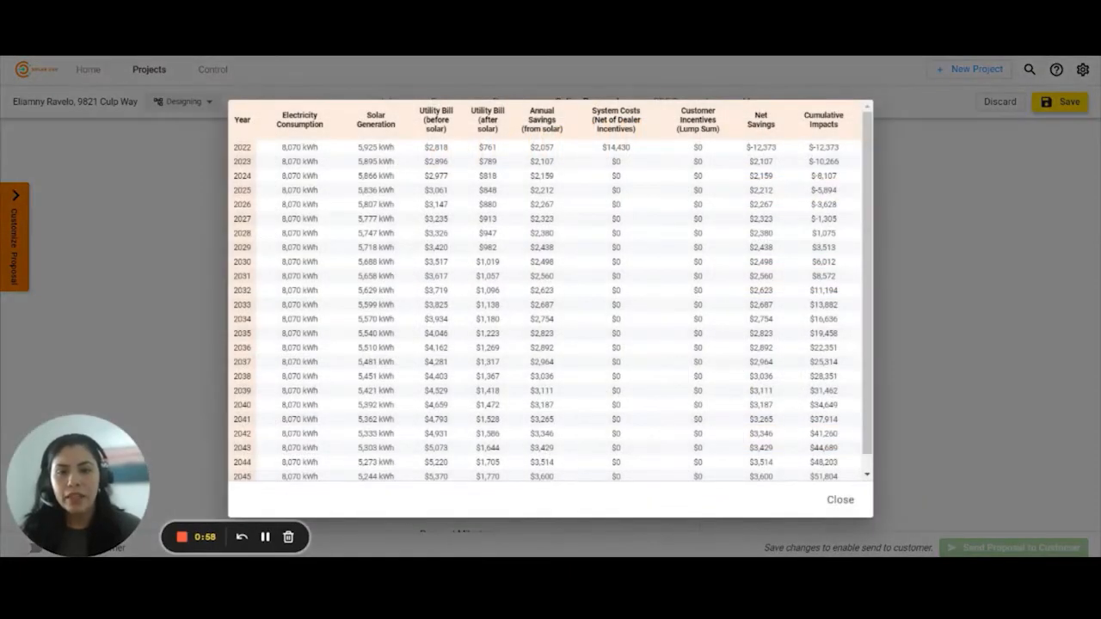
scroll(736, 253, "down", 1)
scroll(709, 375, "up", 1)
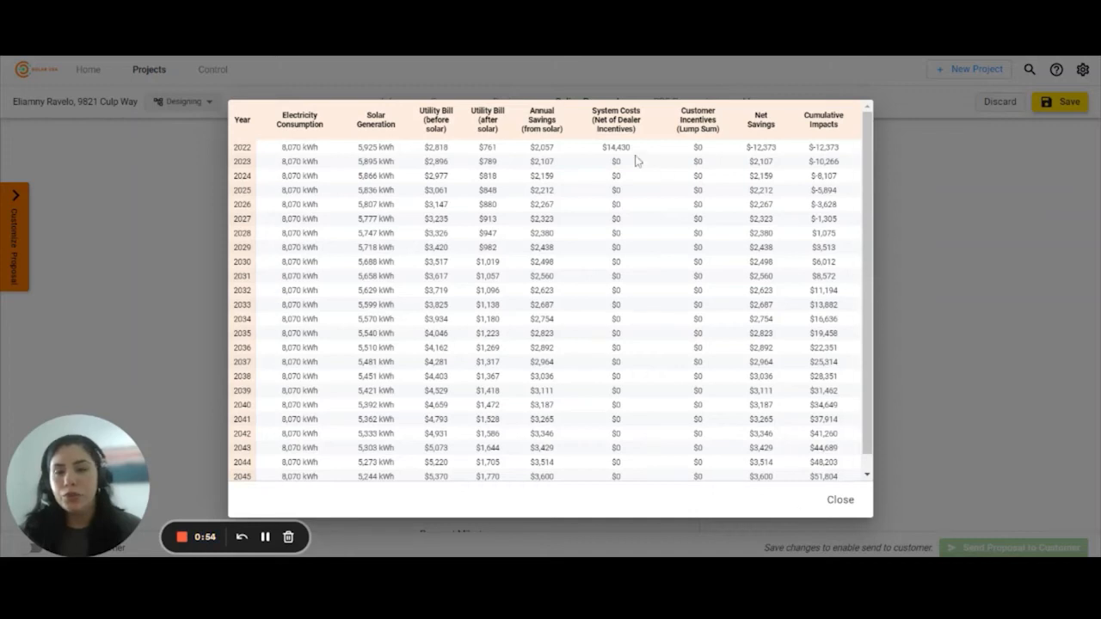
left_click(835, 500)
scroll(503, 450, "down", 2)
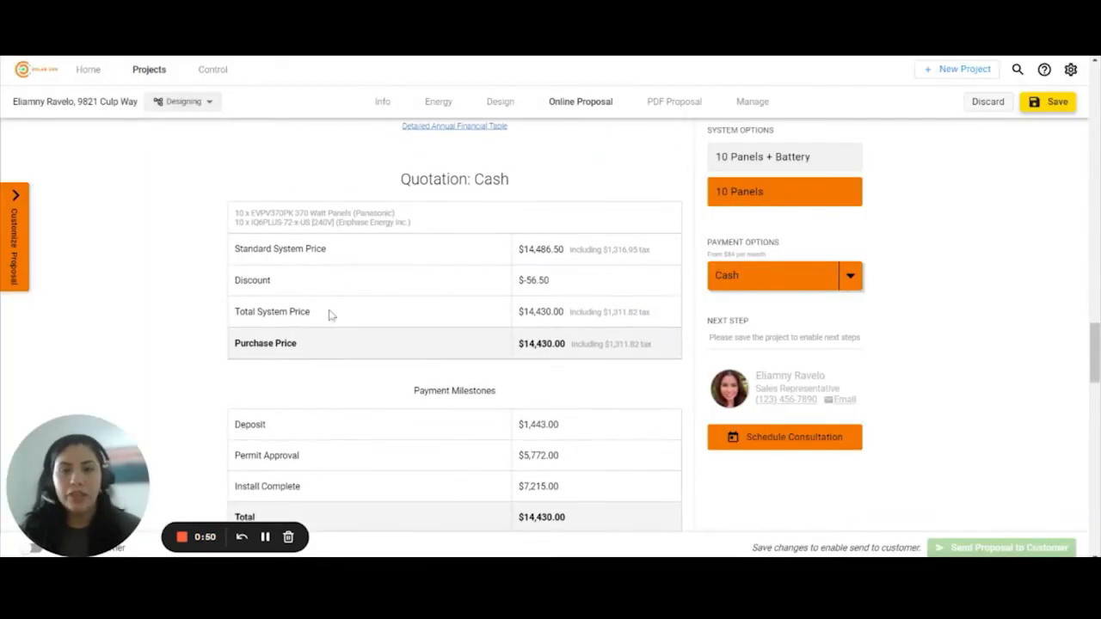
left_click(764, 168)
left_click(769, 191)
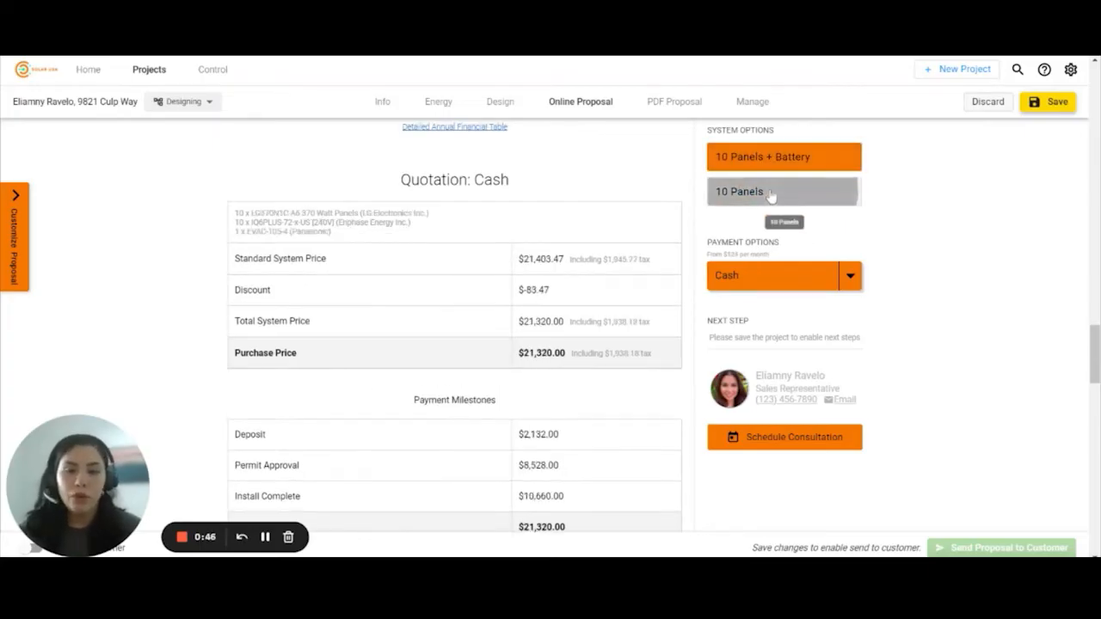
left_click(861, 283)
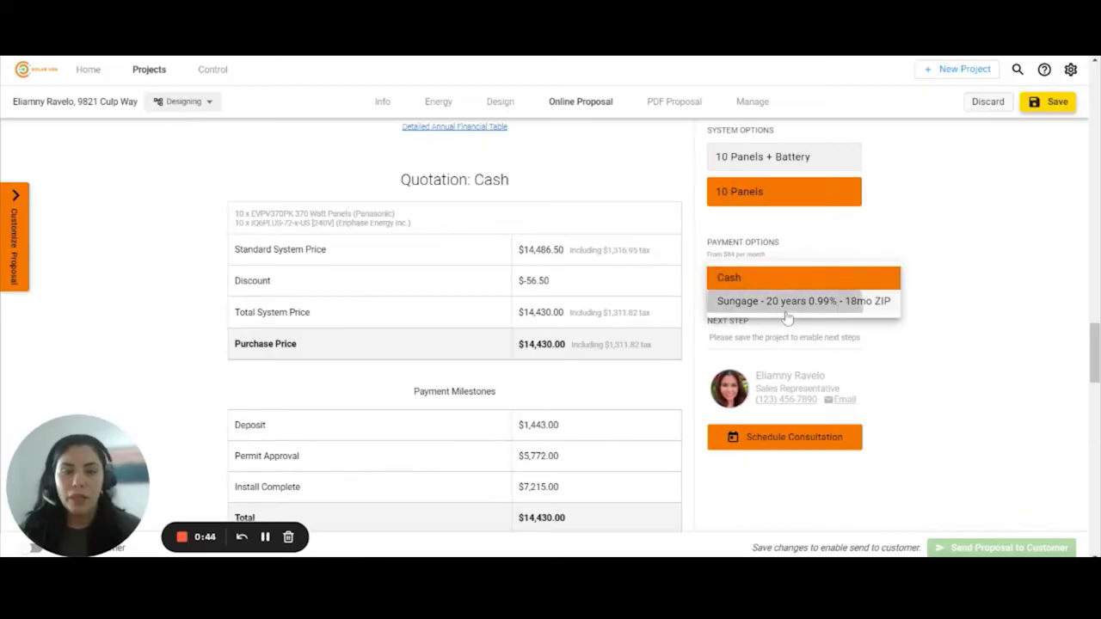
left_click(789, 300)
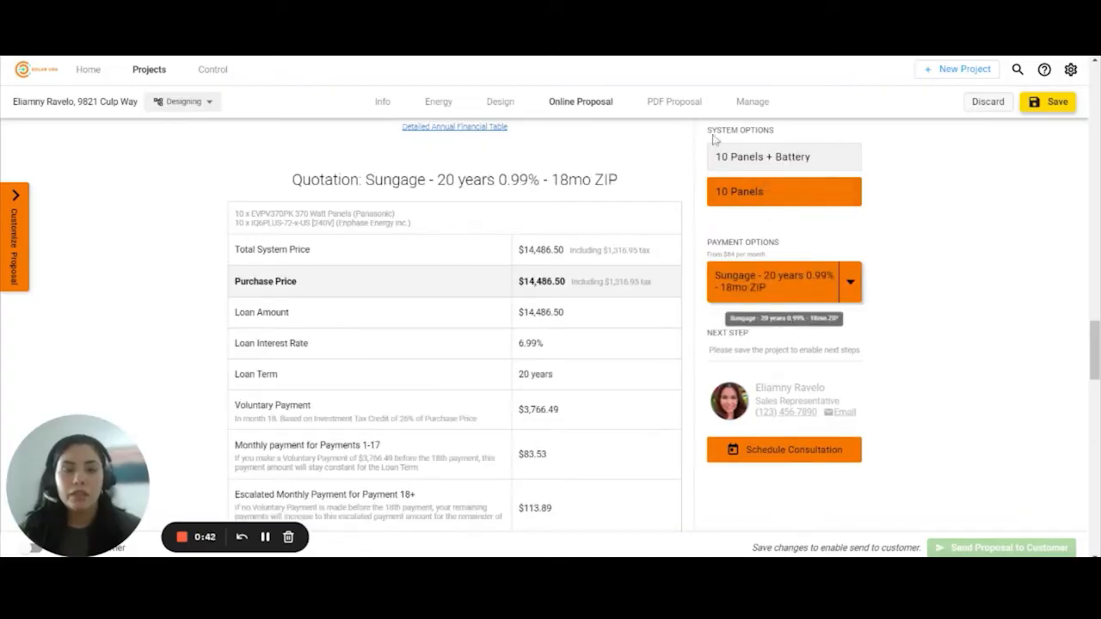
left_click(854, 283)
left_click(728, 303)
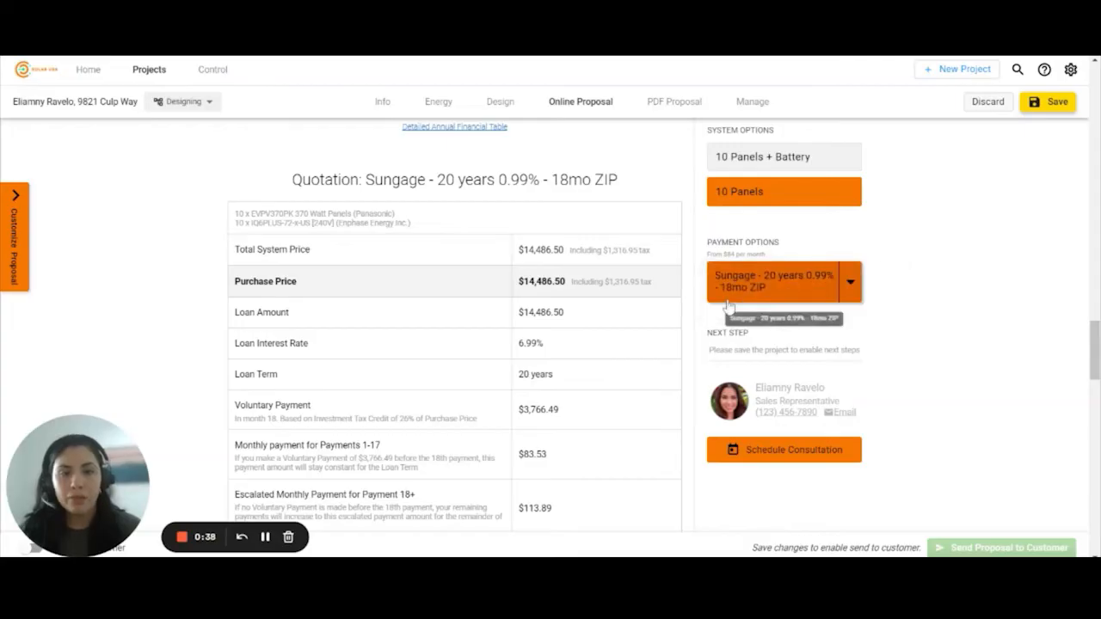
scroll(613, 331, "down", 2)
scroll(612, 330, "up", 1)
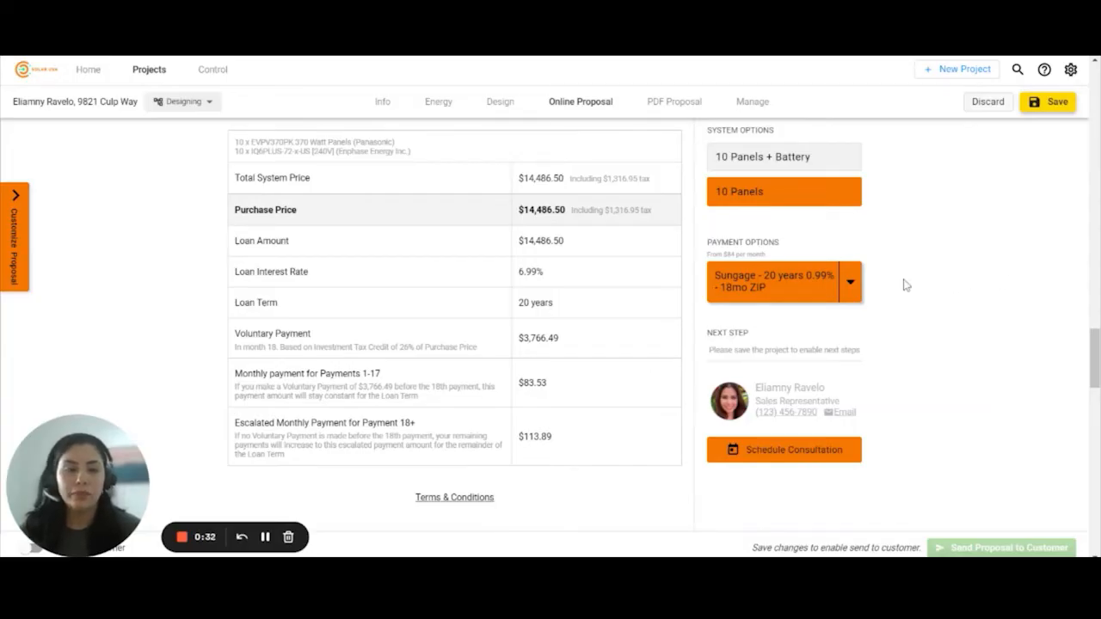
left_click(849, 283)
left_click(757, 280)
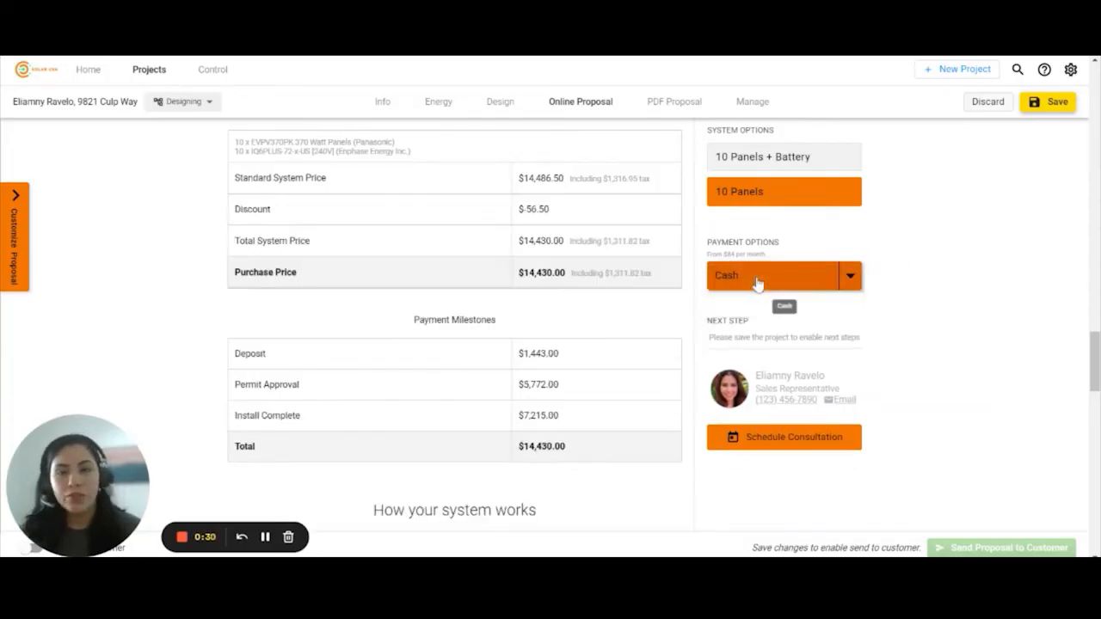
scroll(624, 351, "up", 1)
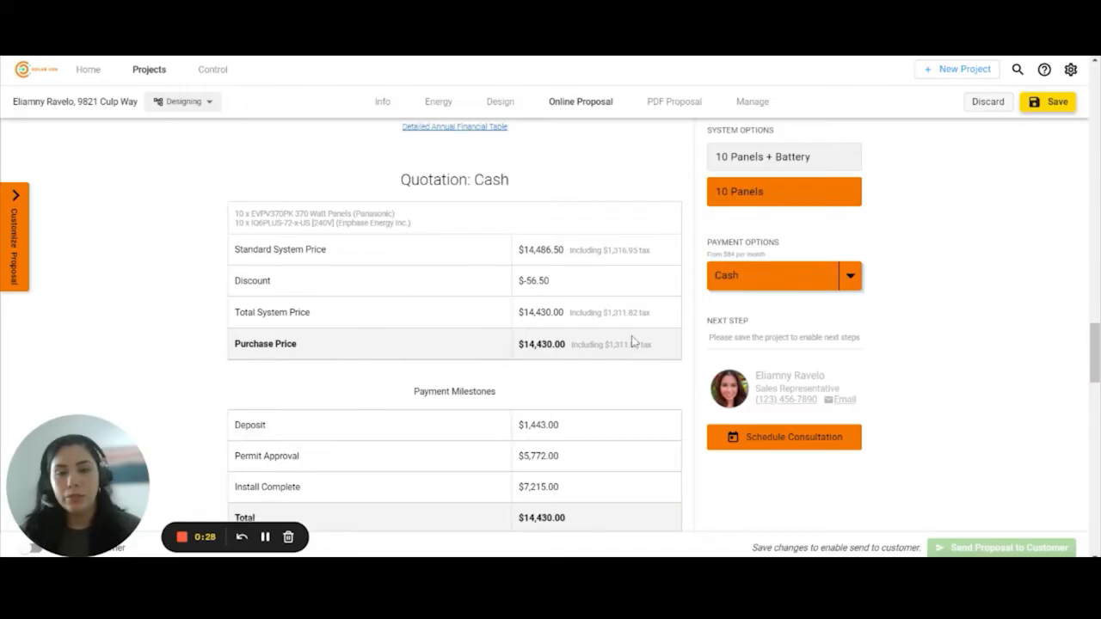
scroll(481, 265, "down", 1)
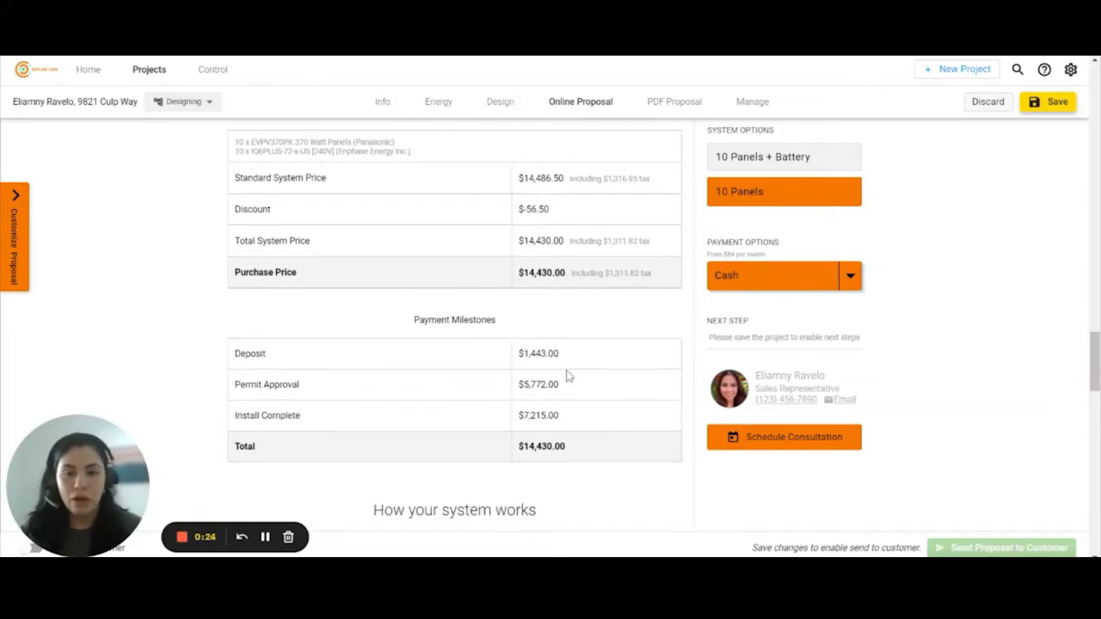
scroll(323, 364, "down", 5)
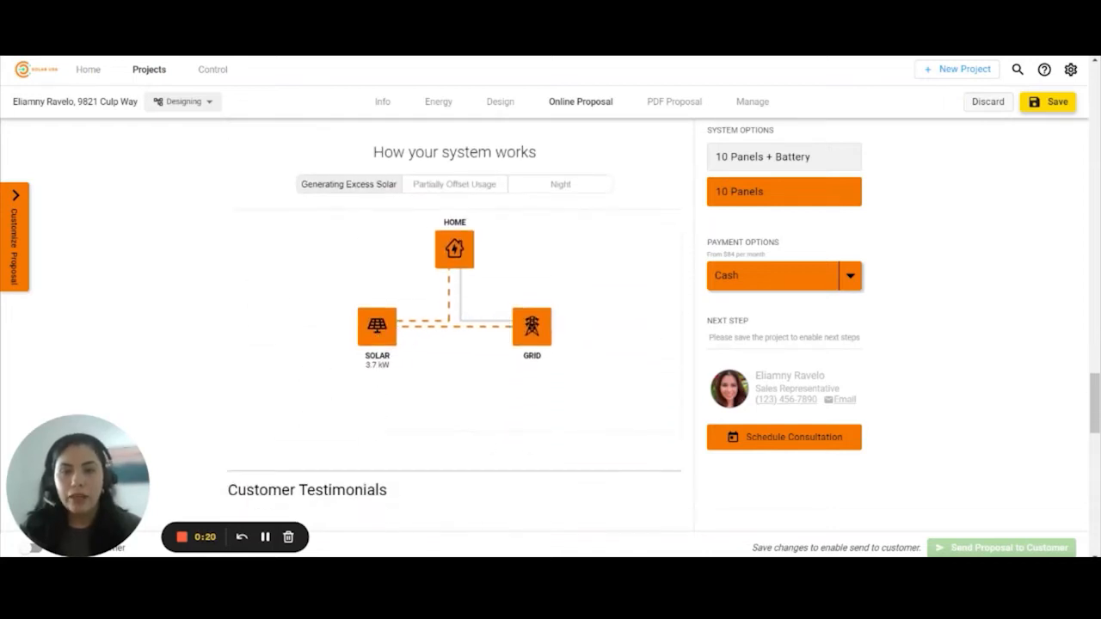
- Select 10 Panels + Battery and view its Partially Offset Usage and Night energy flows
left_click(755, 169)
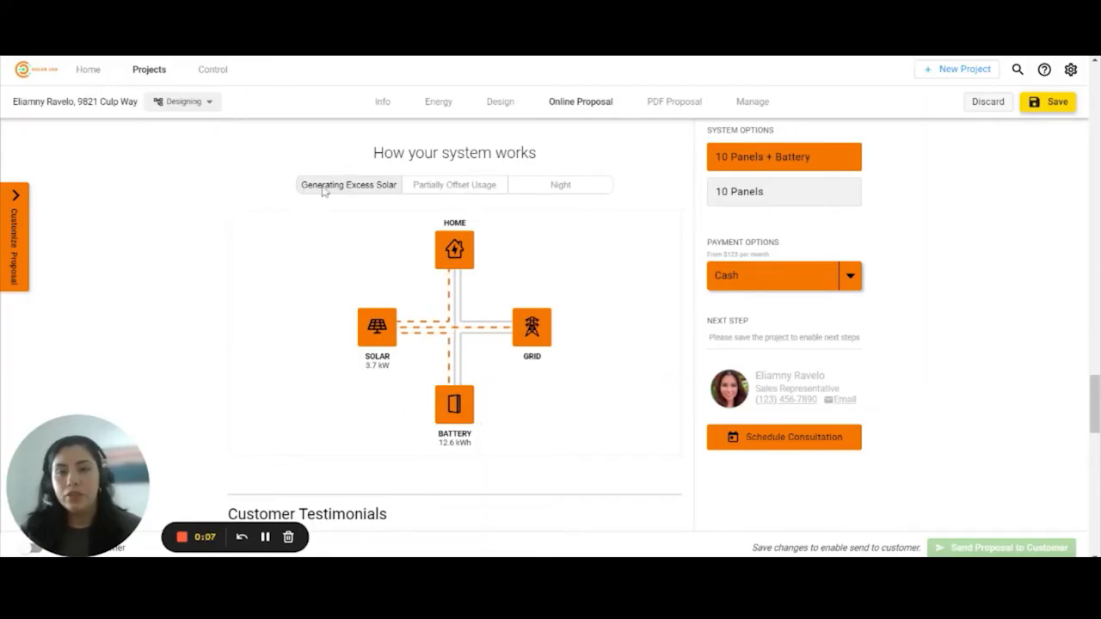
left_click(449, 195)
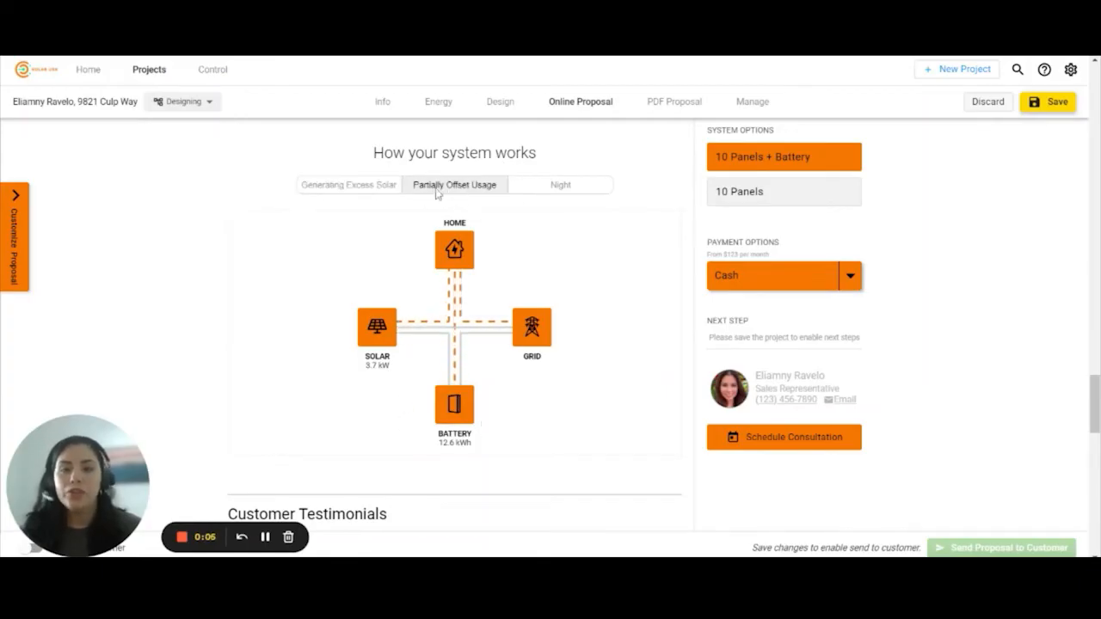
left_click(585, 192)
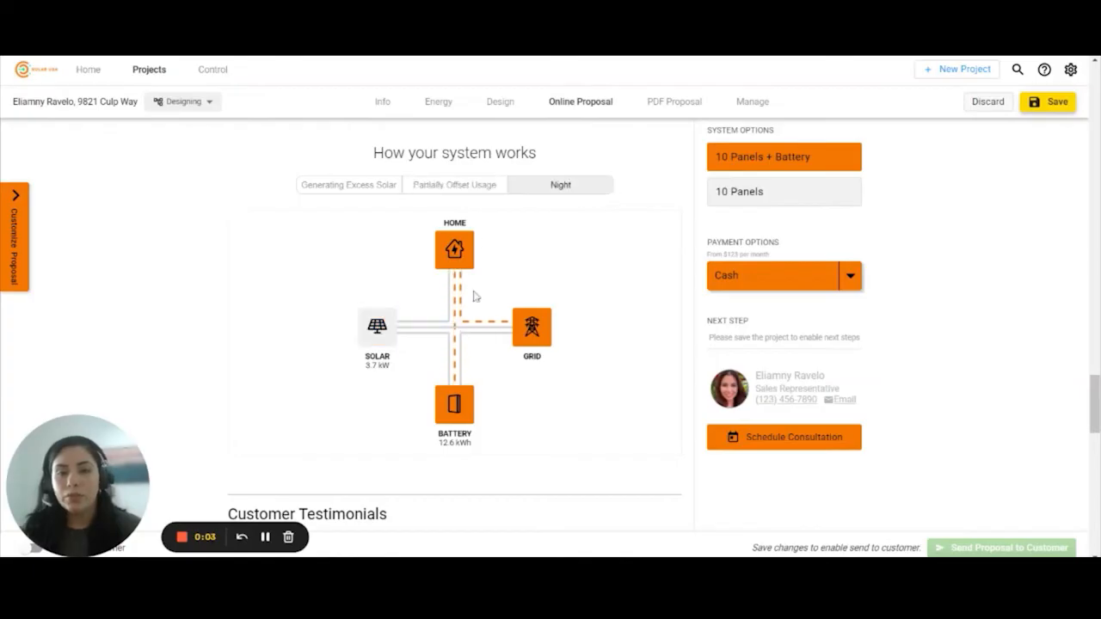
scroll(614, 273, "down", 4)
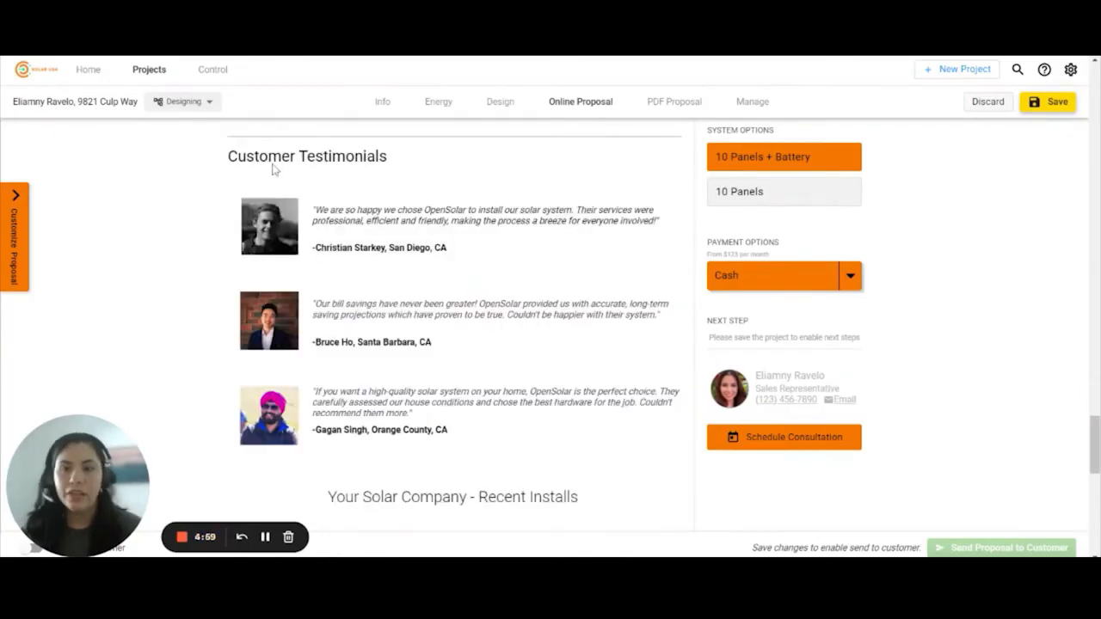
scroll(514, 370, "down", 4)
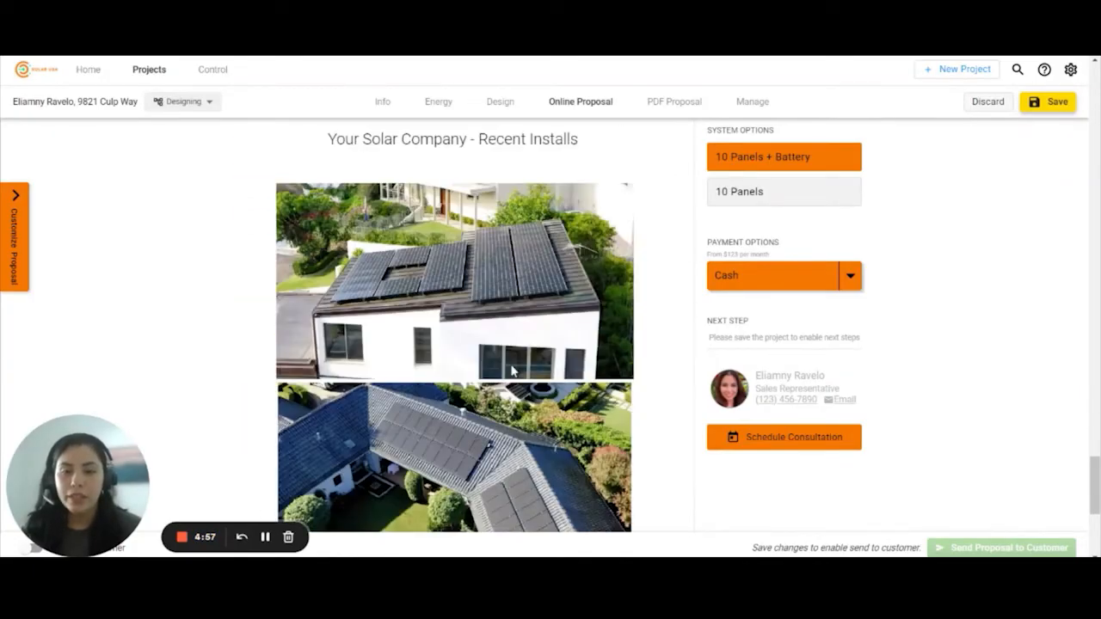
scroll(402, 307, "down", 2)
scroll(479, 244, "up", 2)
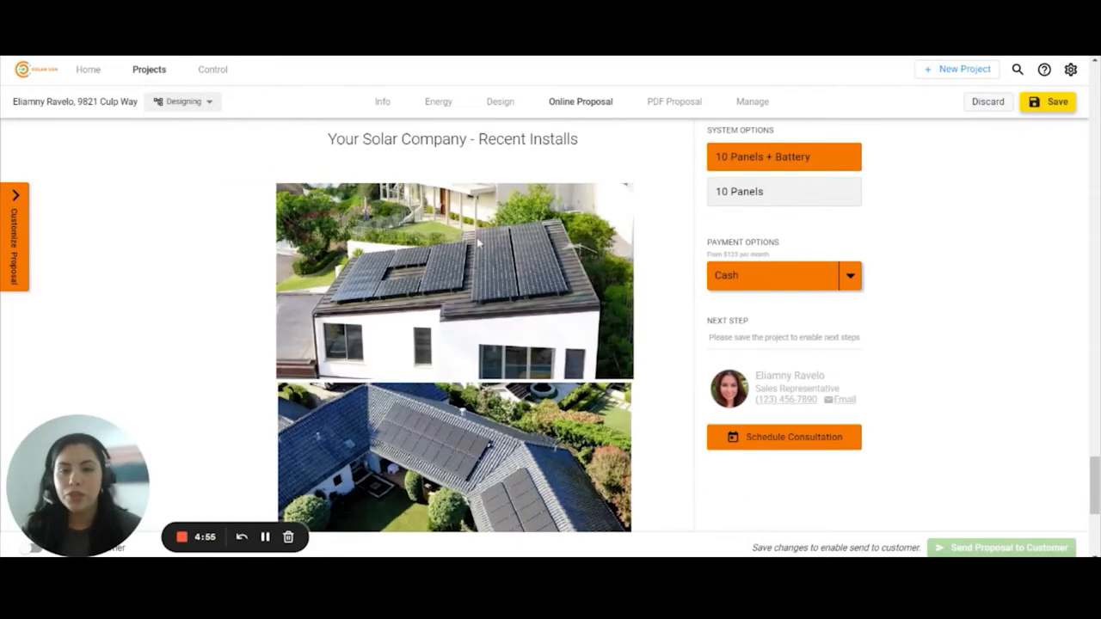
scroll(479, 422, "down", 3)
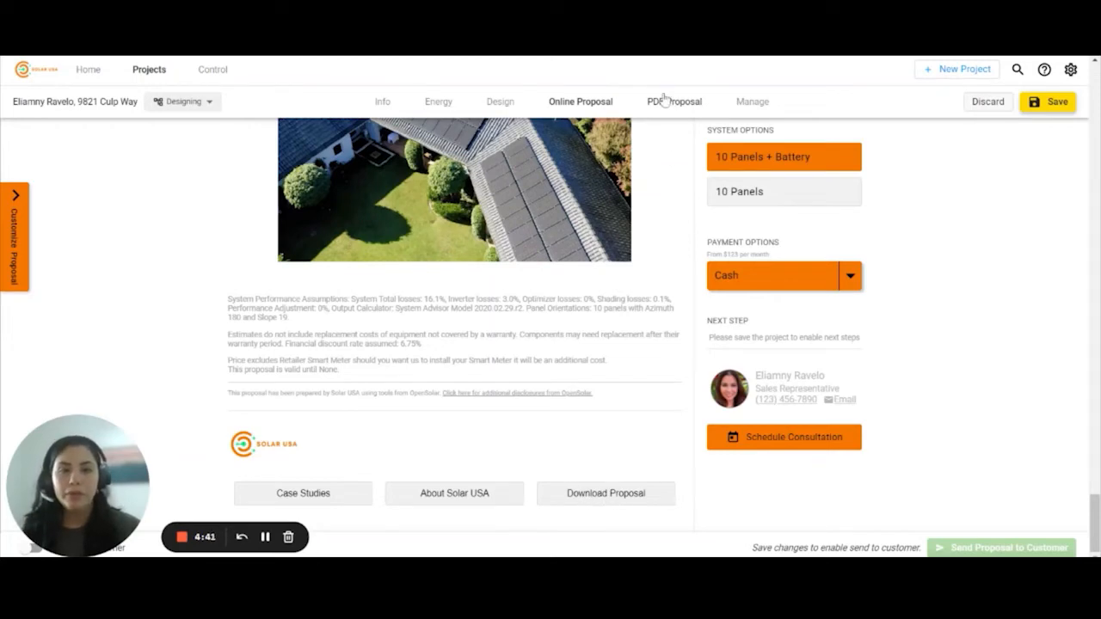
left_click(1049, 103)
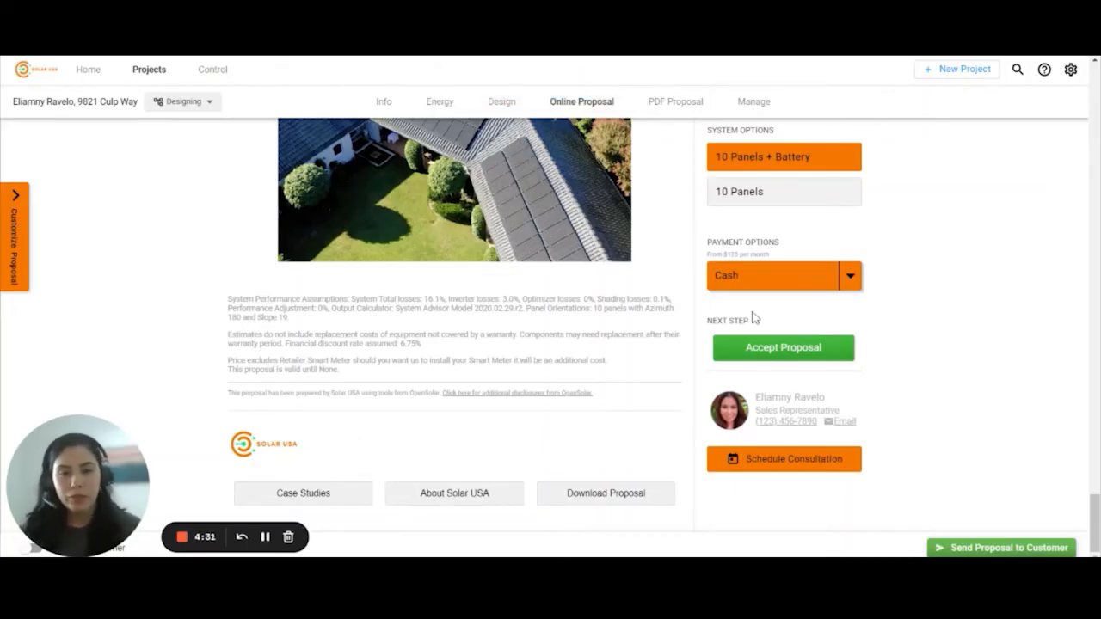
- Review the proposal invitation email and confirm sending it to the customer
left_click(1001, 546)
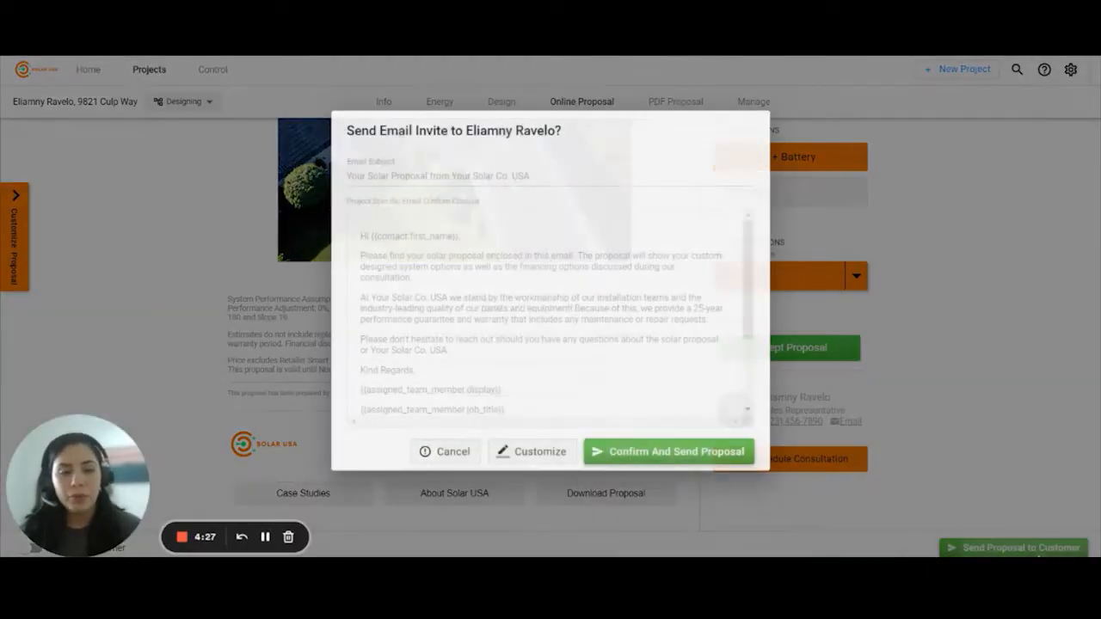
scroll(404, 318, "down", 3)
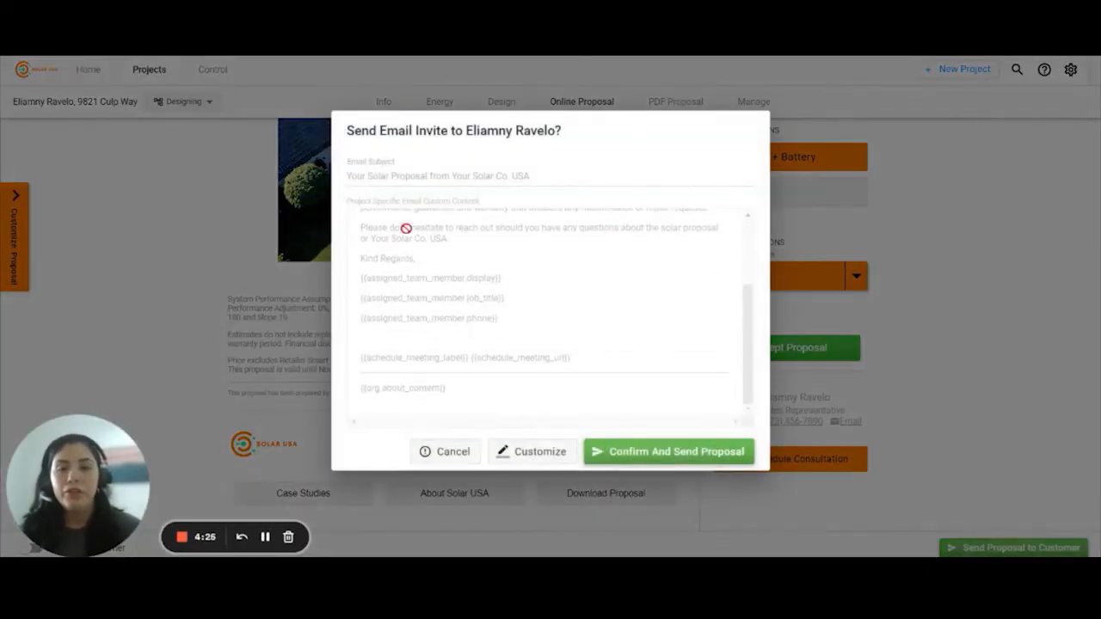
scroll(430, 318, "up", 2)
scroll(433, 329, "up", 1)
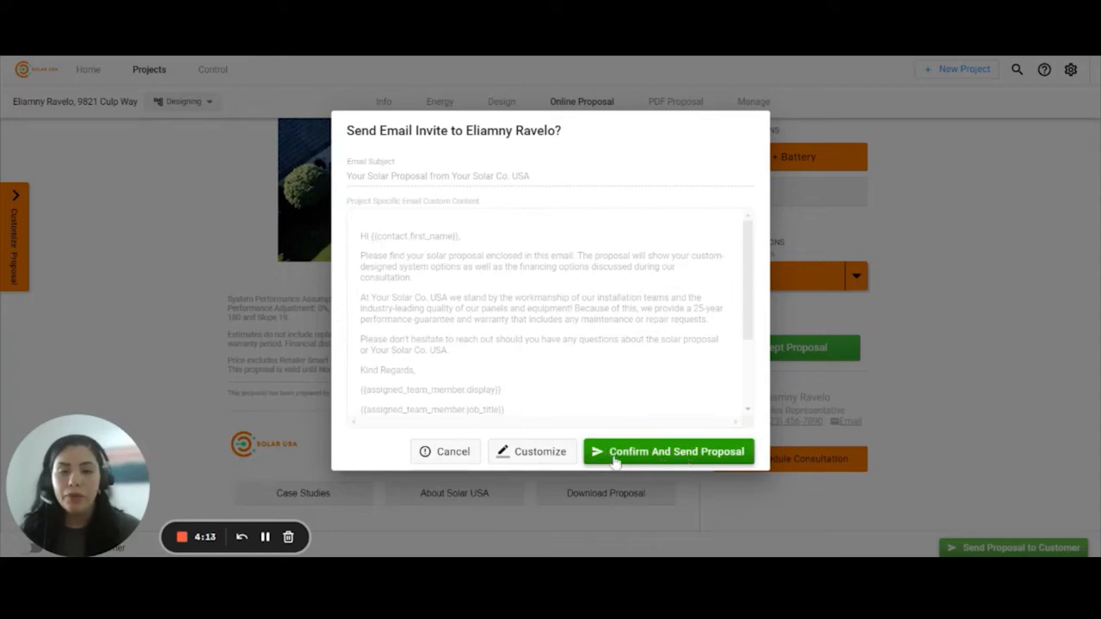
left_click(671, 456)
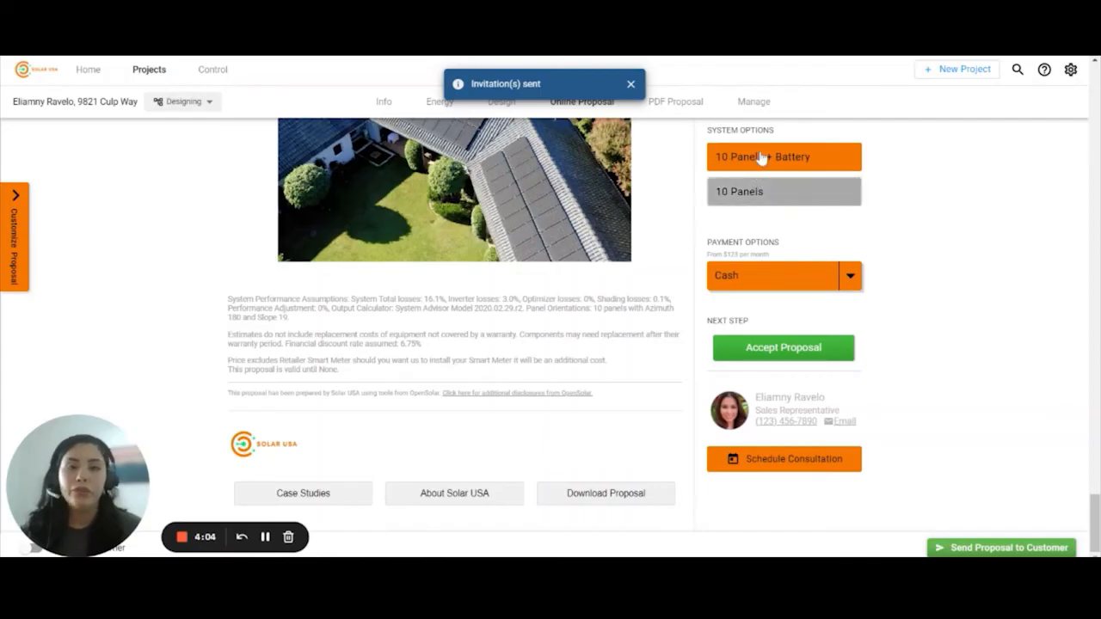
- Select 10 Panels, begin accepting the proposal, and expand the terms and conditions
left_click(768, 190)
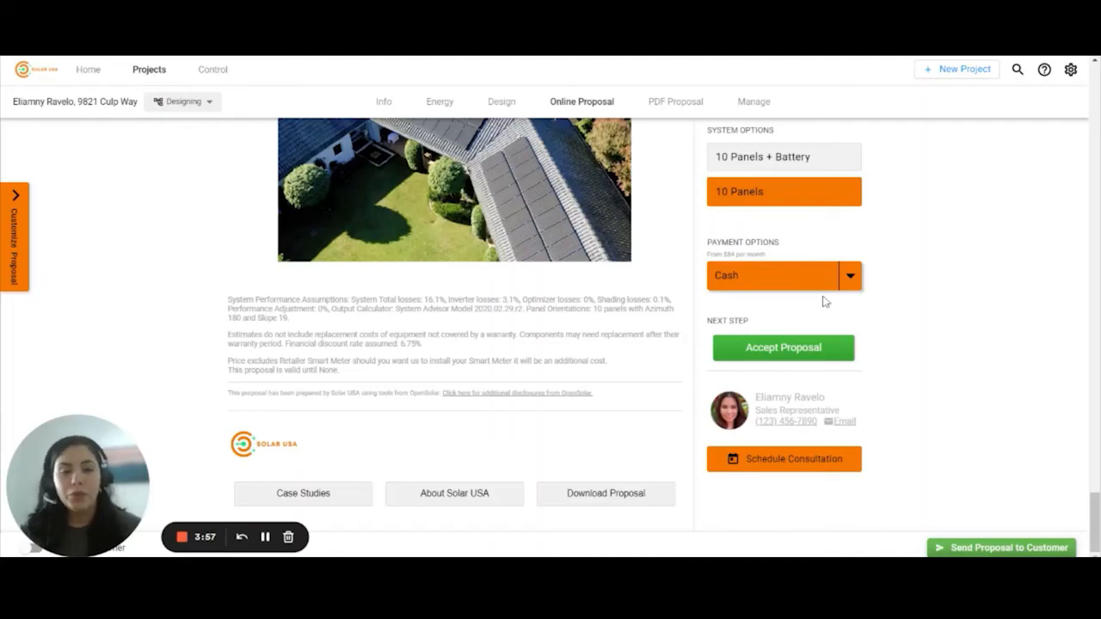
left_click(777, 349)
scroll(756, 191, "down", 2)
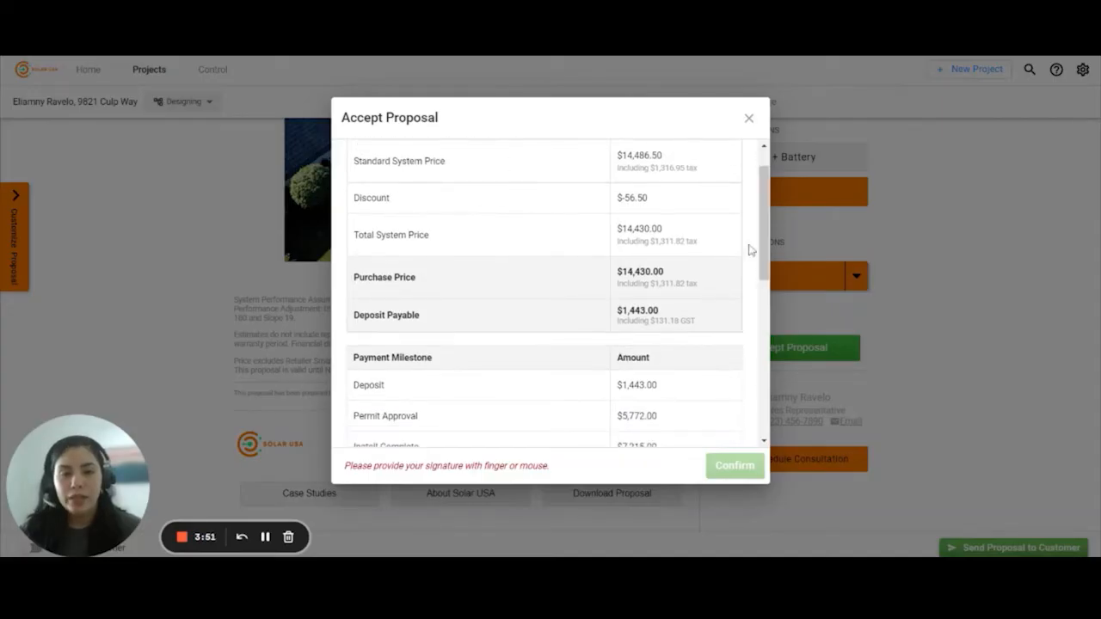
left_click_drag(763, 221, 760, 344)
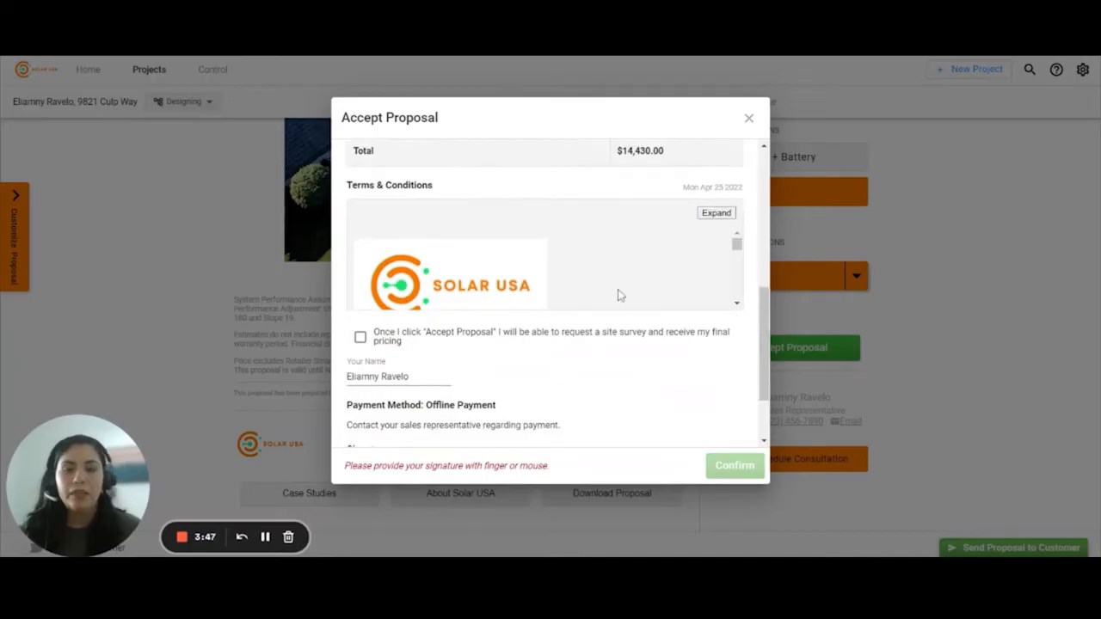
scroll(618, 294, "down", 5)
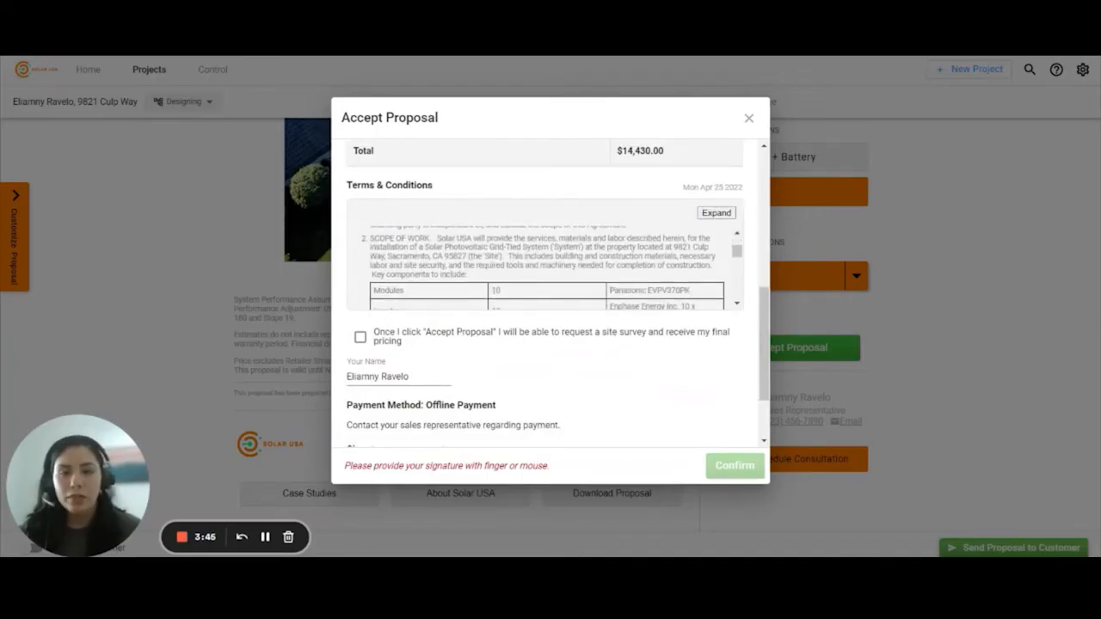
left_click(714, 215)
scroll(640, 318, "down", 5)
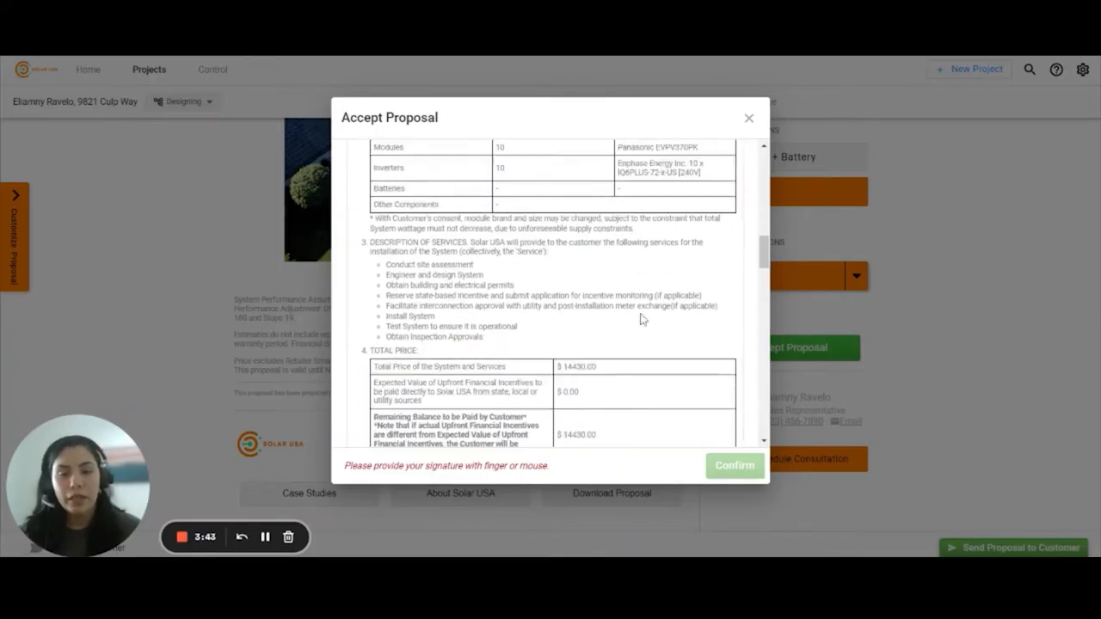
scroll(640, 319, "down", 15)
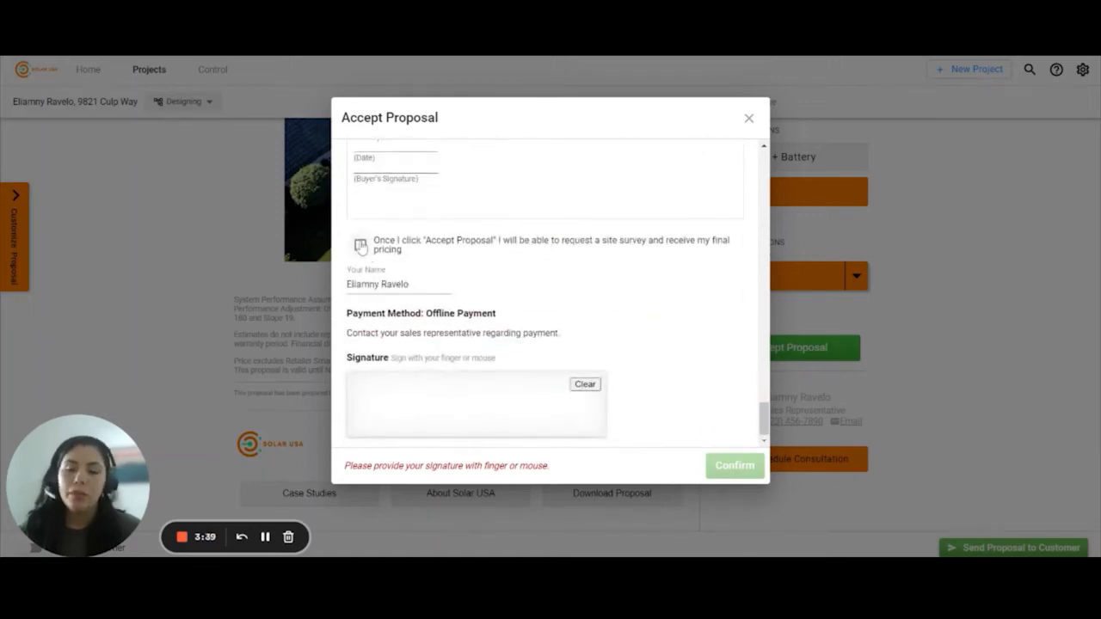
- Tick the site survey acknowledgement, sign, and confirm the acceptance
left_click(360, 246)
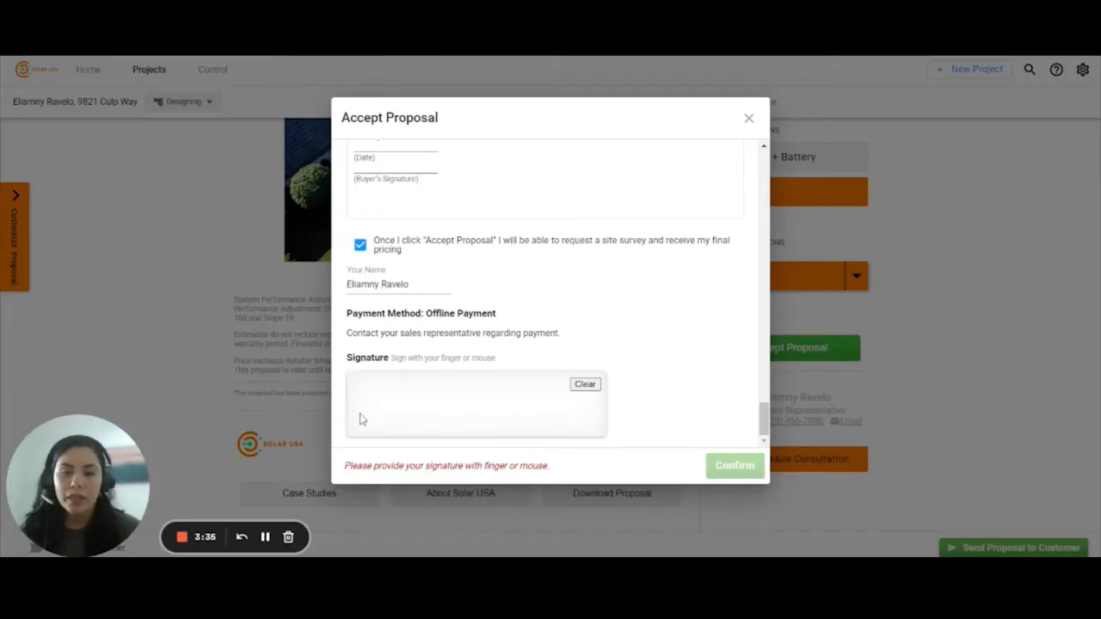
left_click_drag(359, 416, 501, 420)
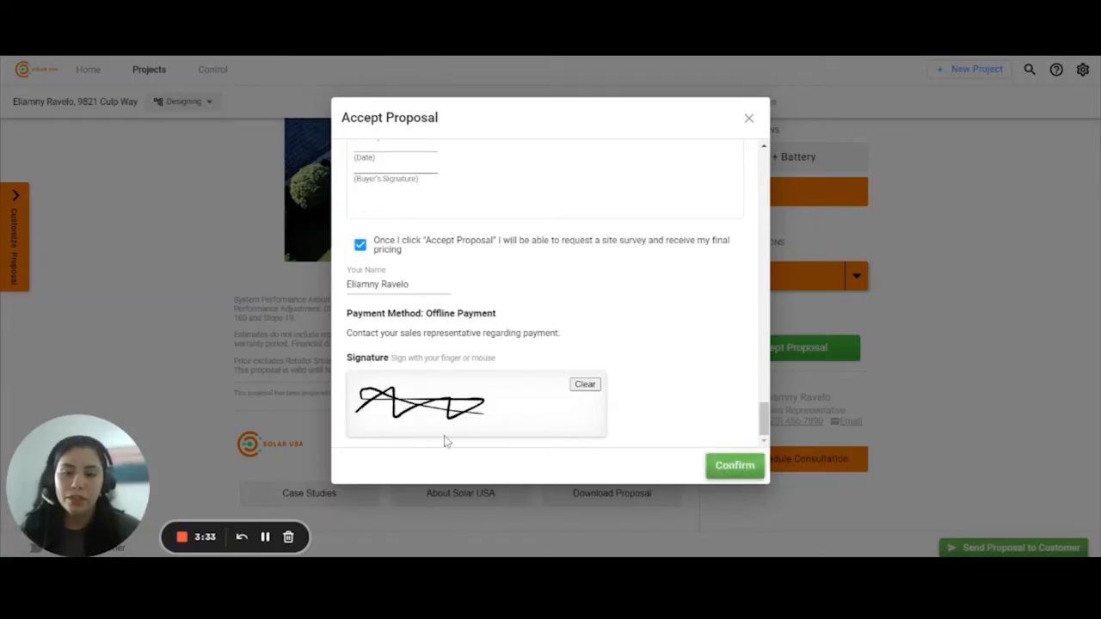
left_click(734, 466)
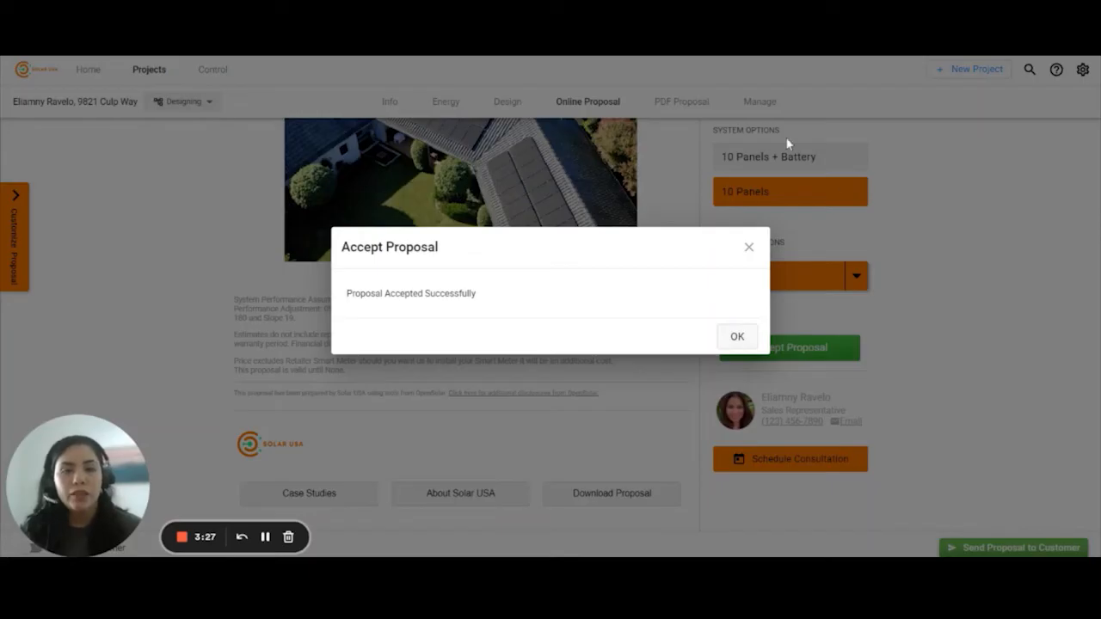
left_click(748, 247)
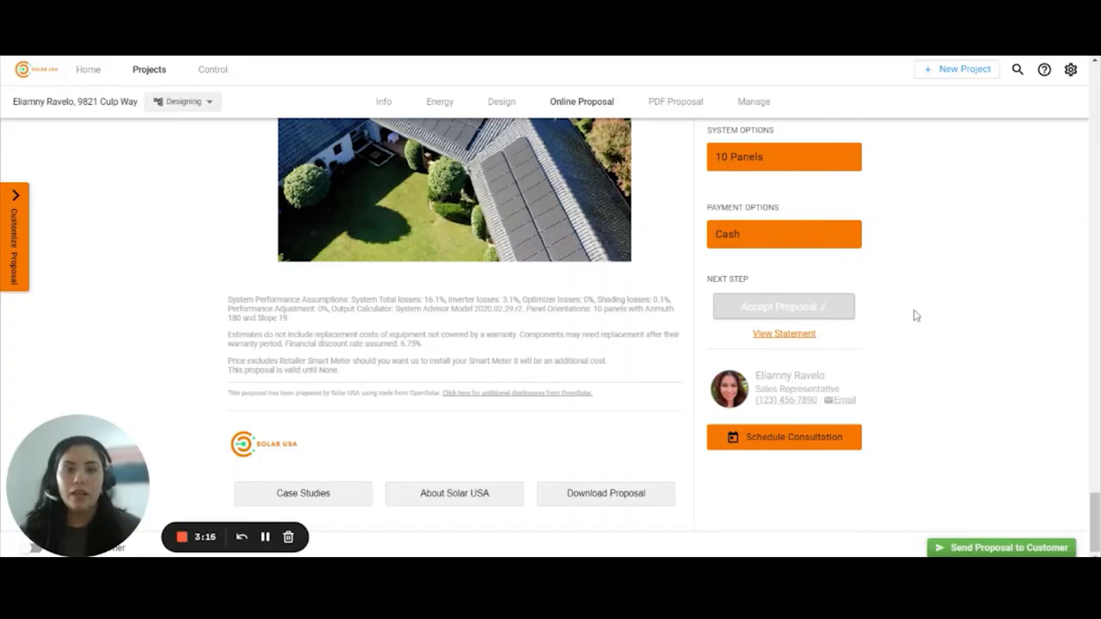
left_click(754, 104)
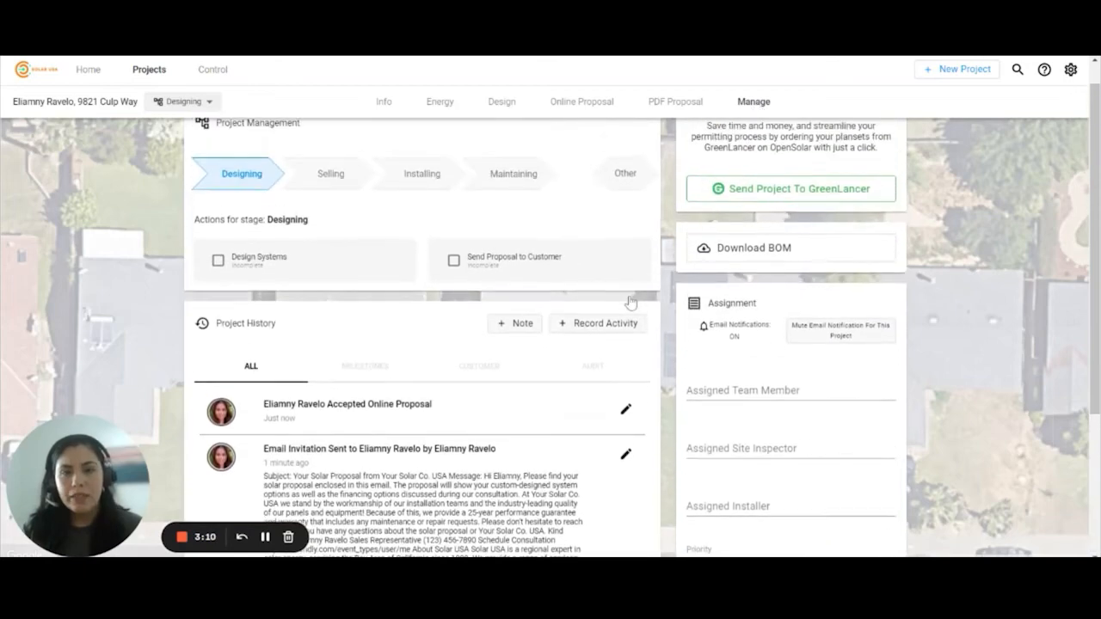
scroll(631, 302, "up", 1)
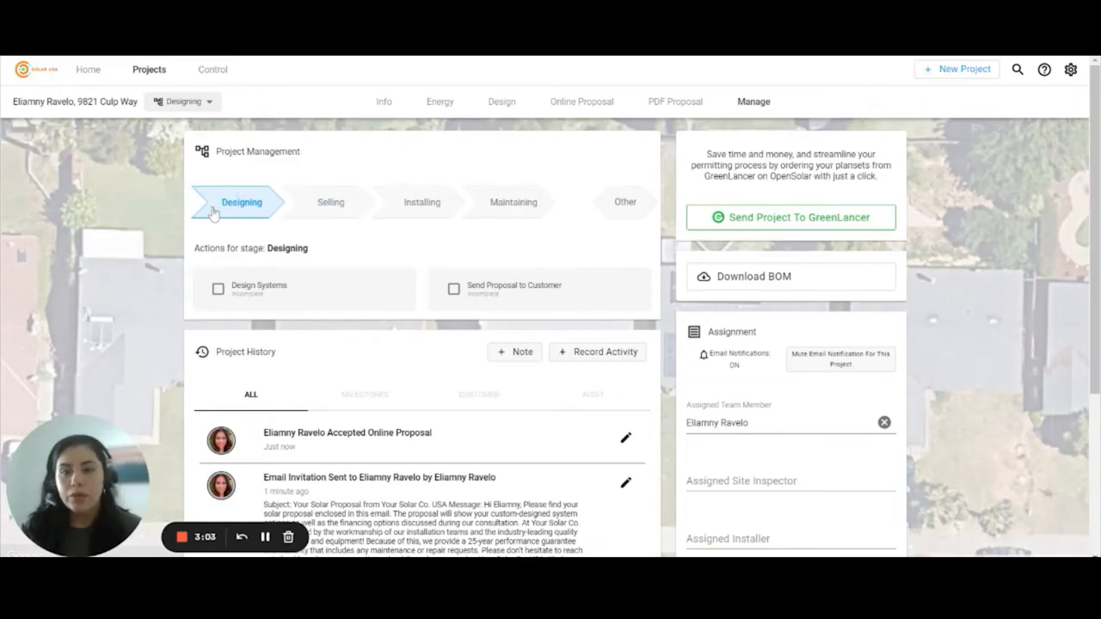
left_click(329, 205)
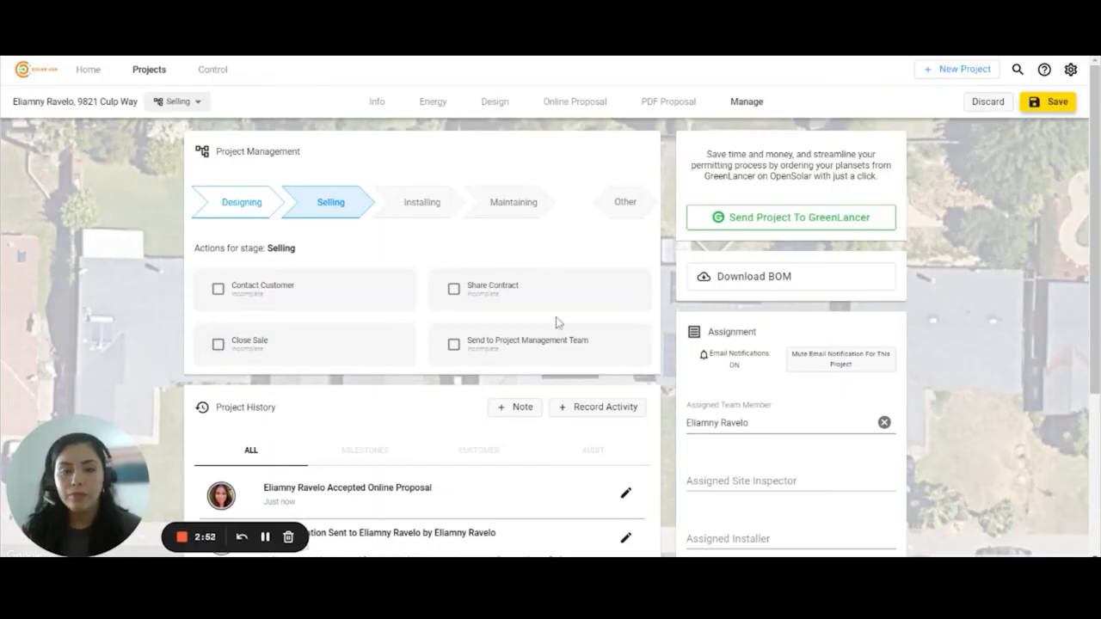
- Keep project access Restricted and start a new planned task
scroll(577, 329, "down", 1)
scroll(817, 373, "down", 2)
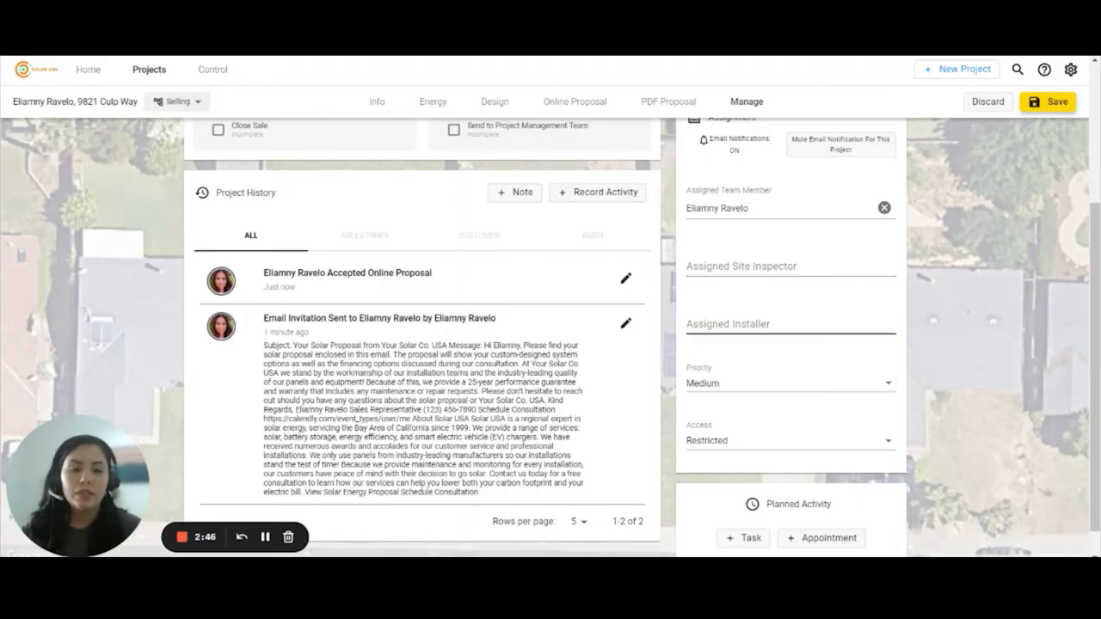
scroll(742, 339, "down", 1)
left_click(757, 417)
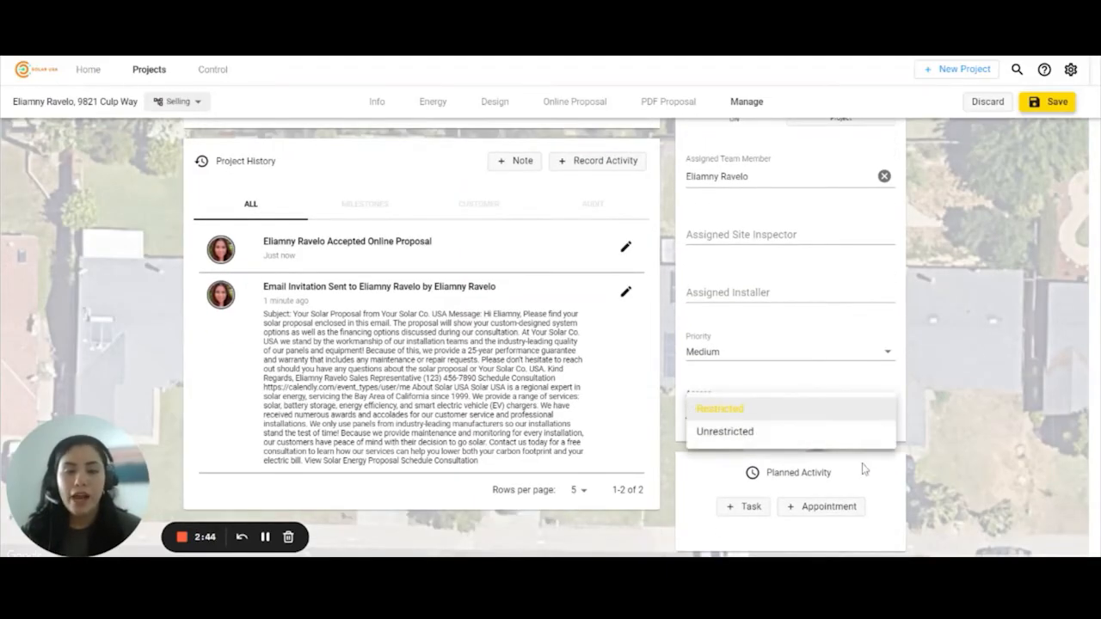
left_click(938, 392)
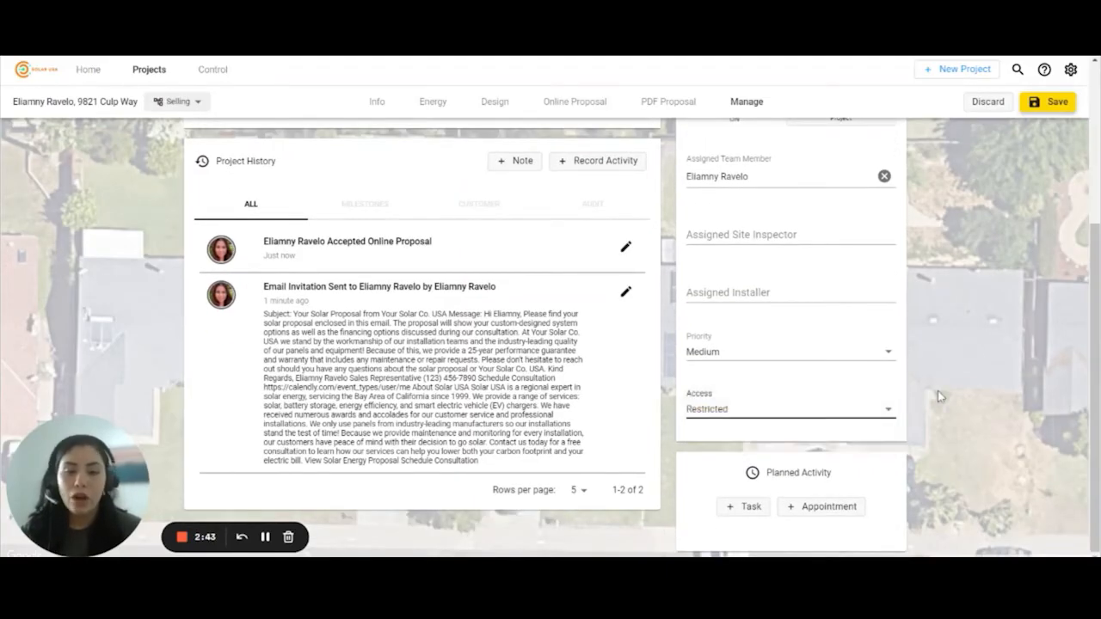
left_click(749, 508)
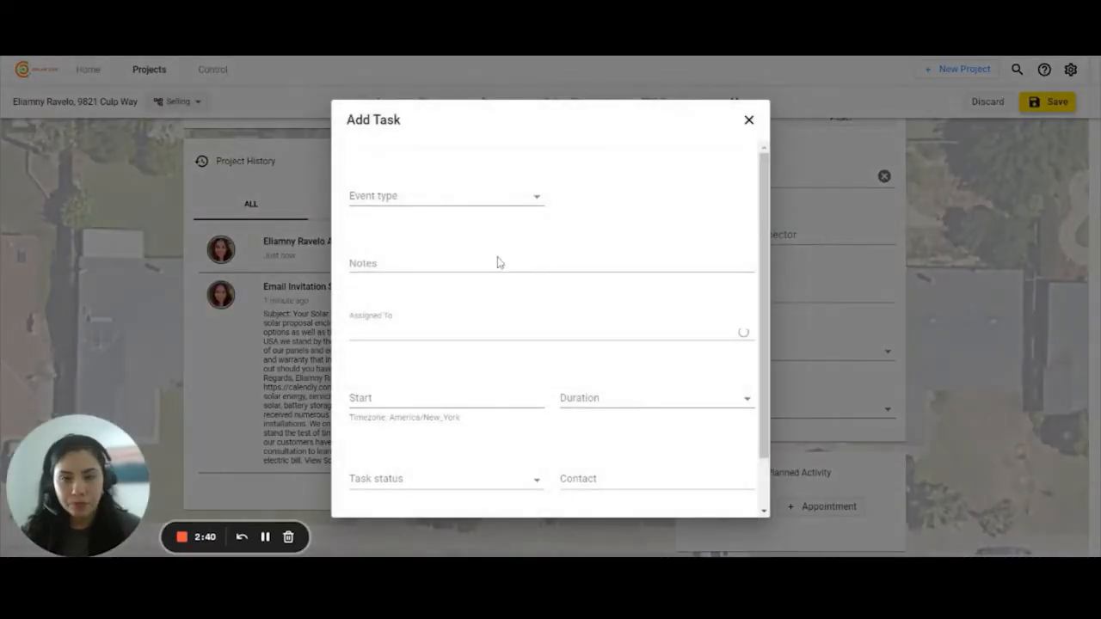
- Make it a Call (inbound) task noted 'Call customer', assigned to the sales representative
left_click(420, 199)
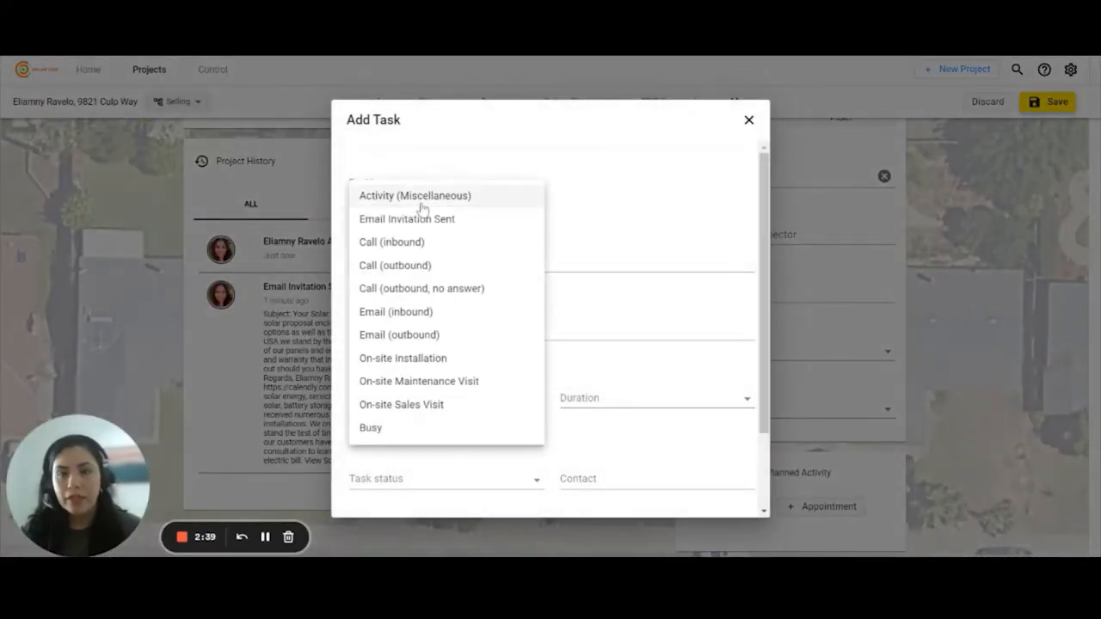
left_click(445, 246)
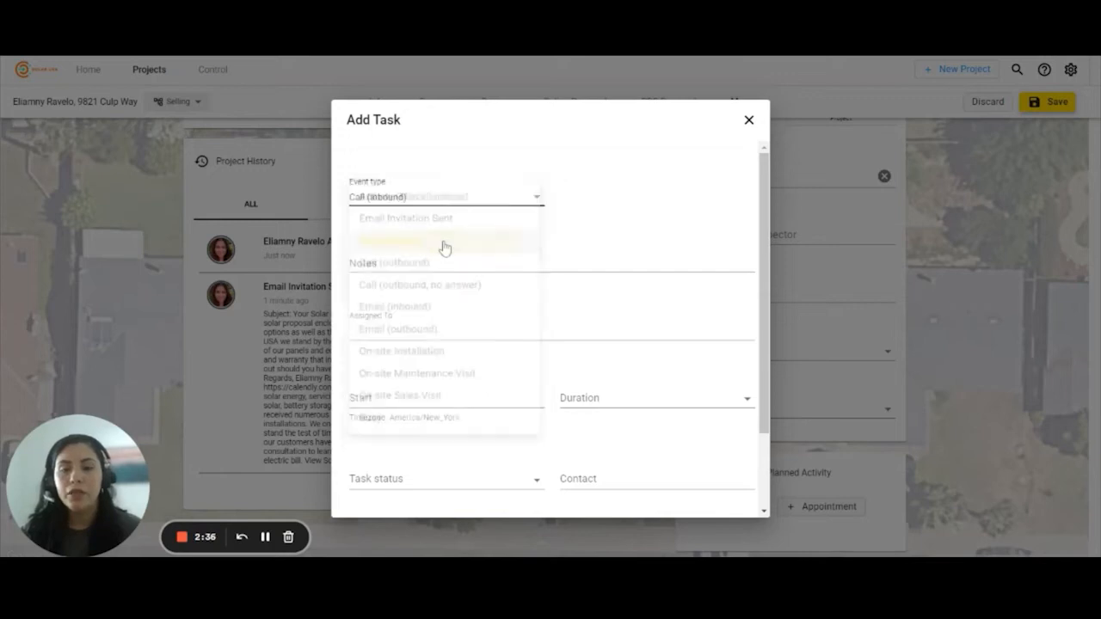
left_click(370, 264)
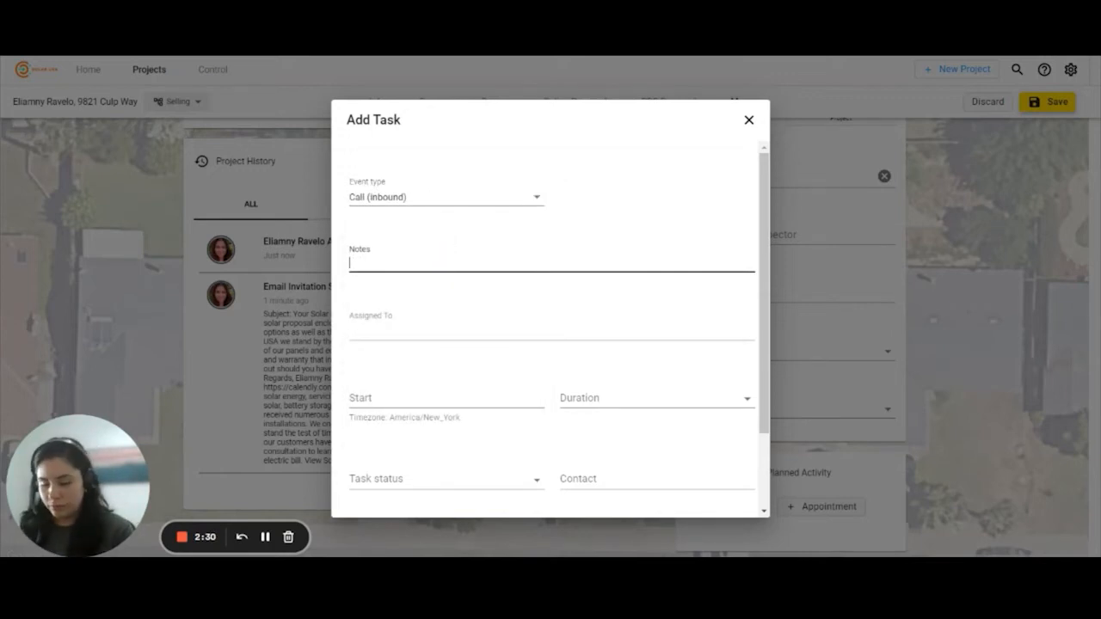
type("Call custo")
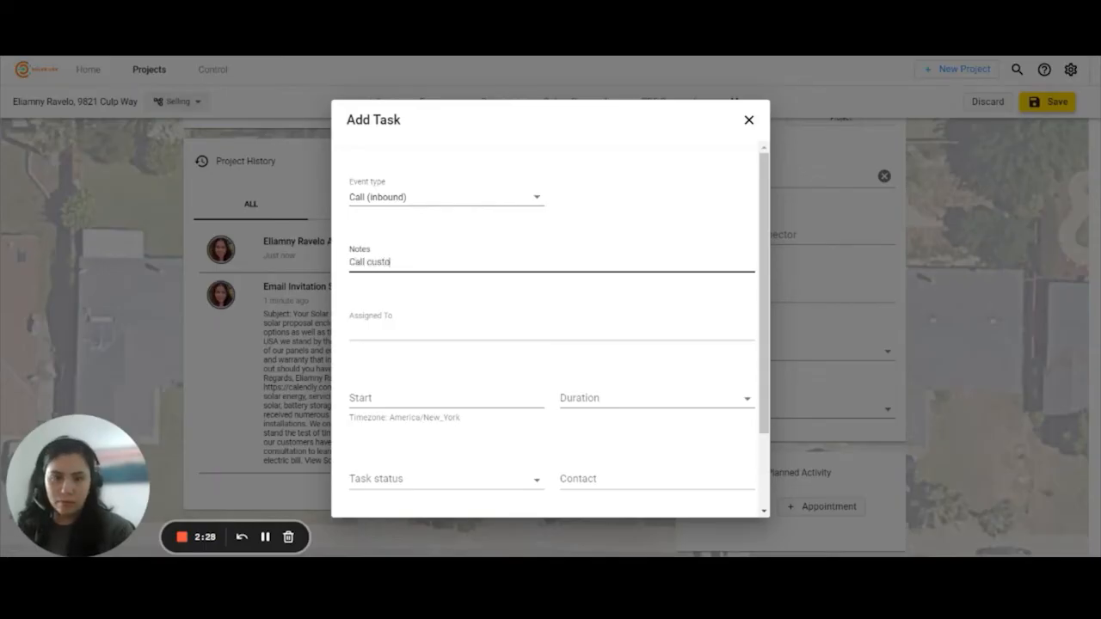
type("mer")
key("Tab")
left_click(430, 382)
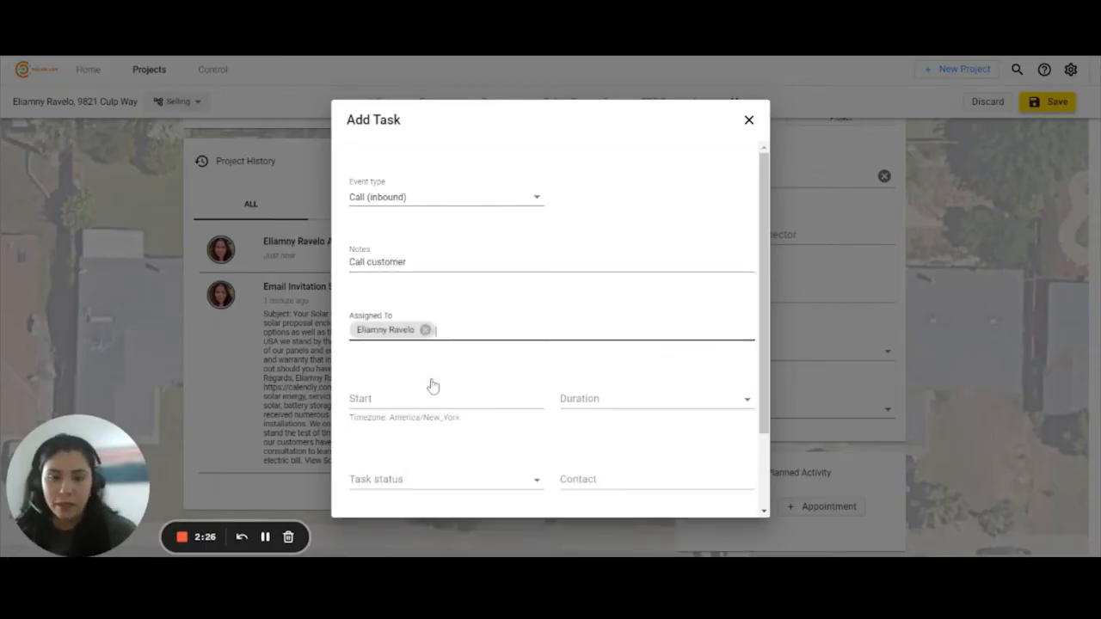
scroll(378, 344, "down", 2)
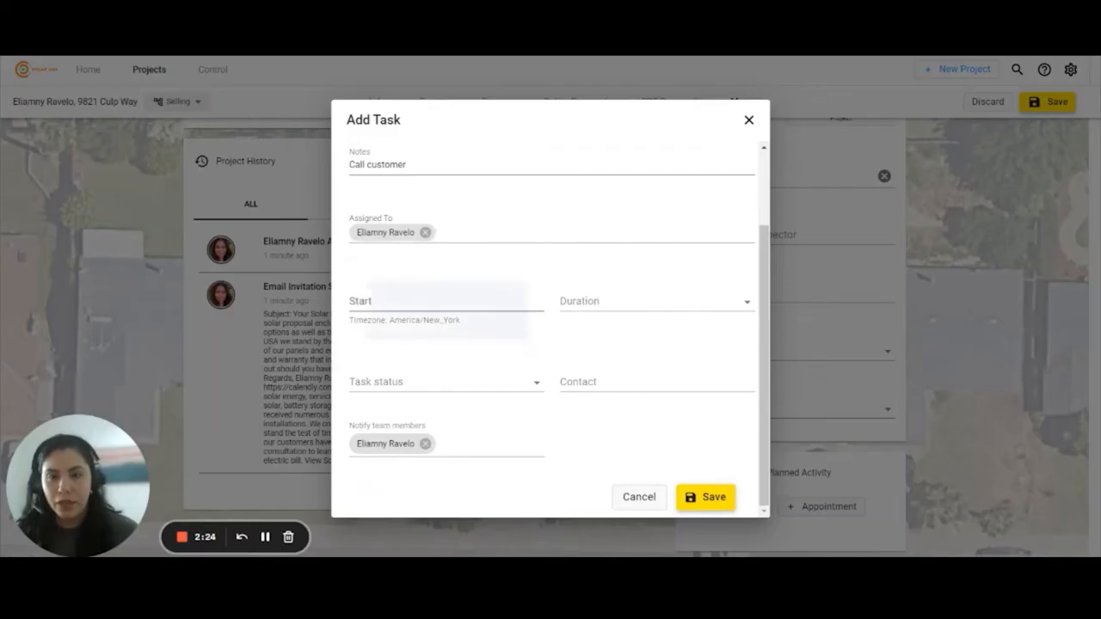
- Set the task start to April 27, 2022 at 03:59
left_click(418, 310)
left_click(445, 520)
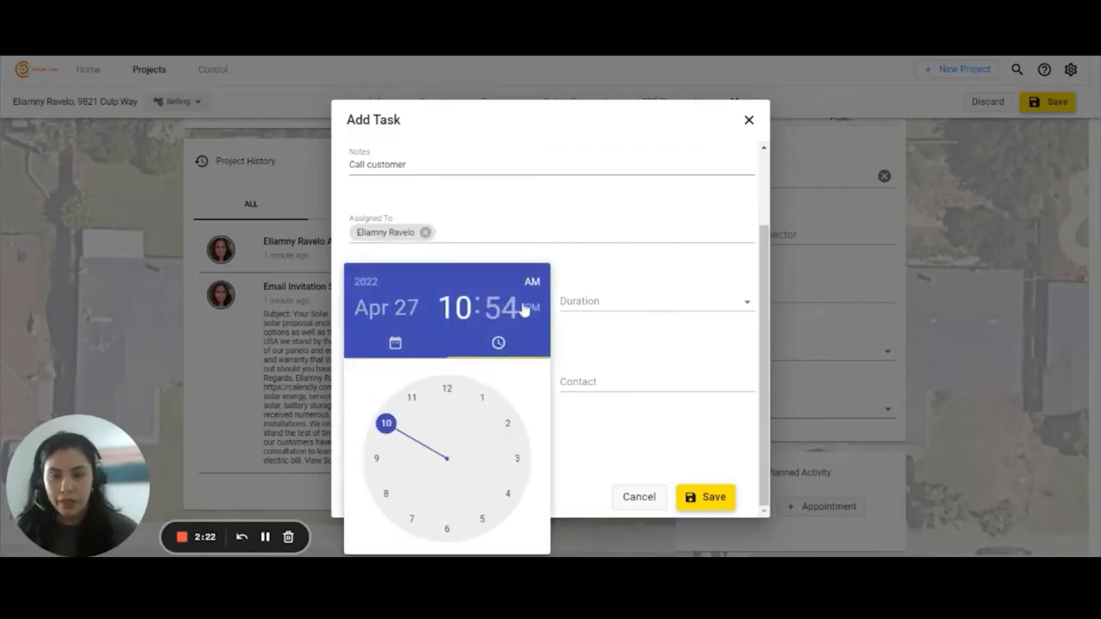
left_click(517, 459)
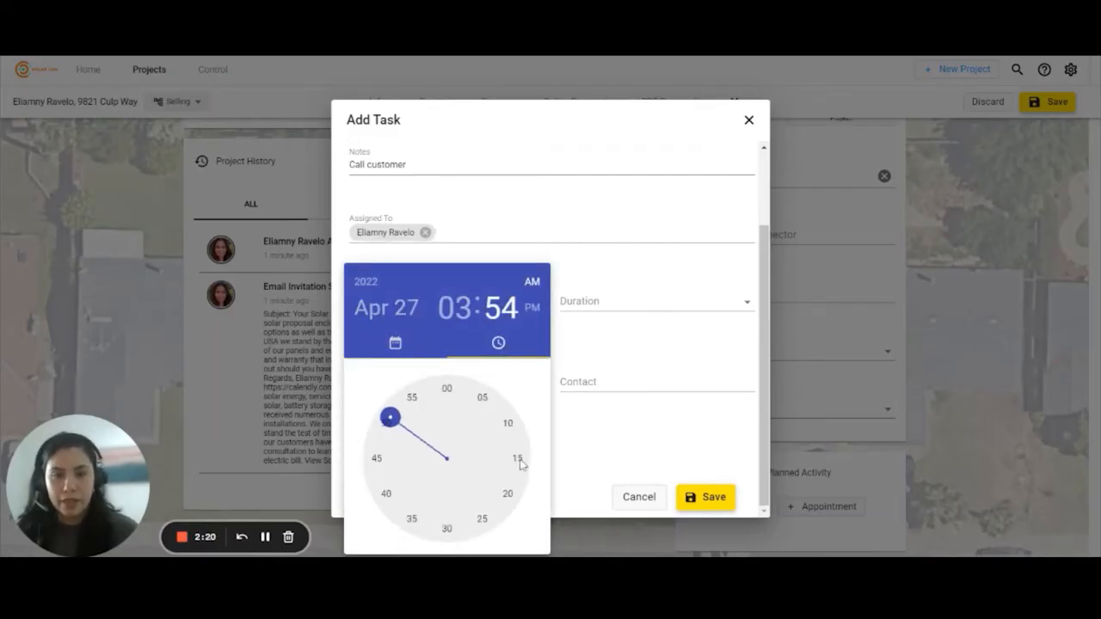
left_click(434, 397)
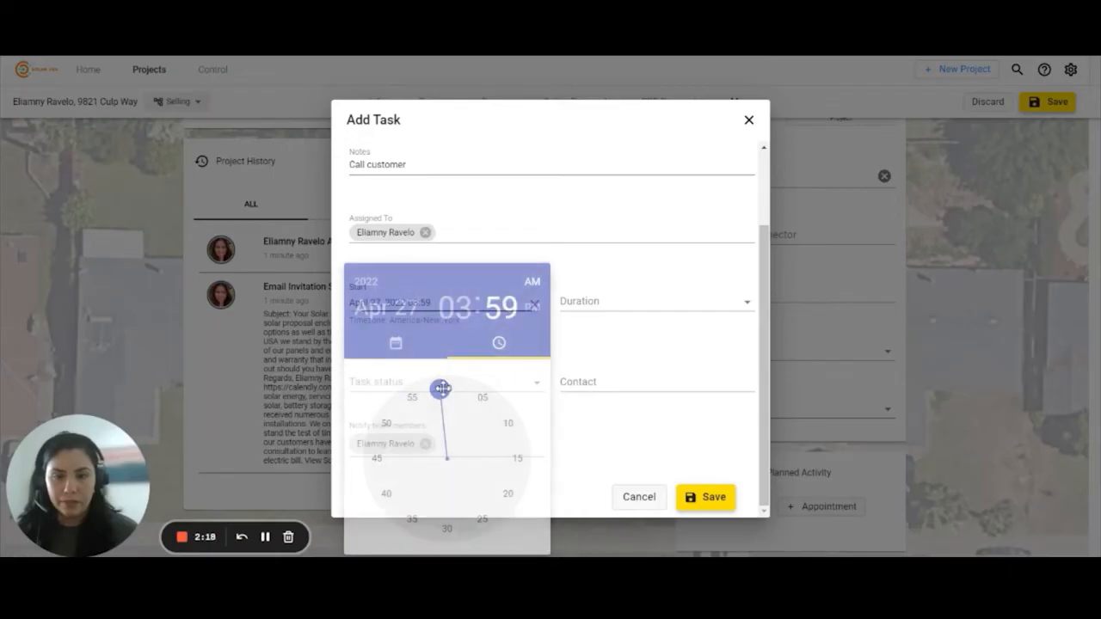
left_click(604, 298)
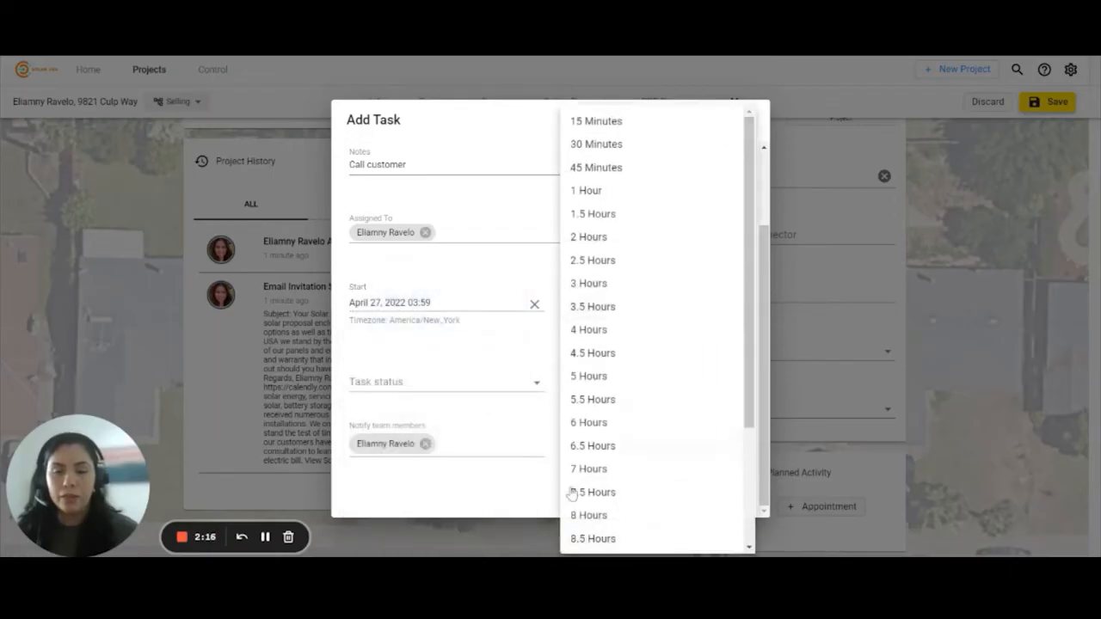
left_click(481, 348)
- Mark the task Incomplete, link a customer contact, save it and close the form
left_click(435, 389)
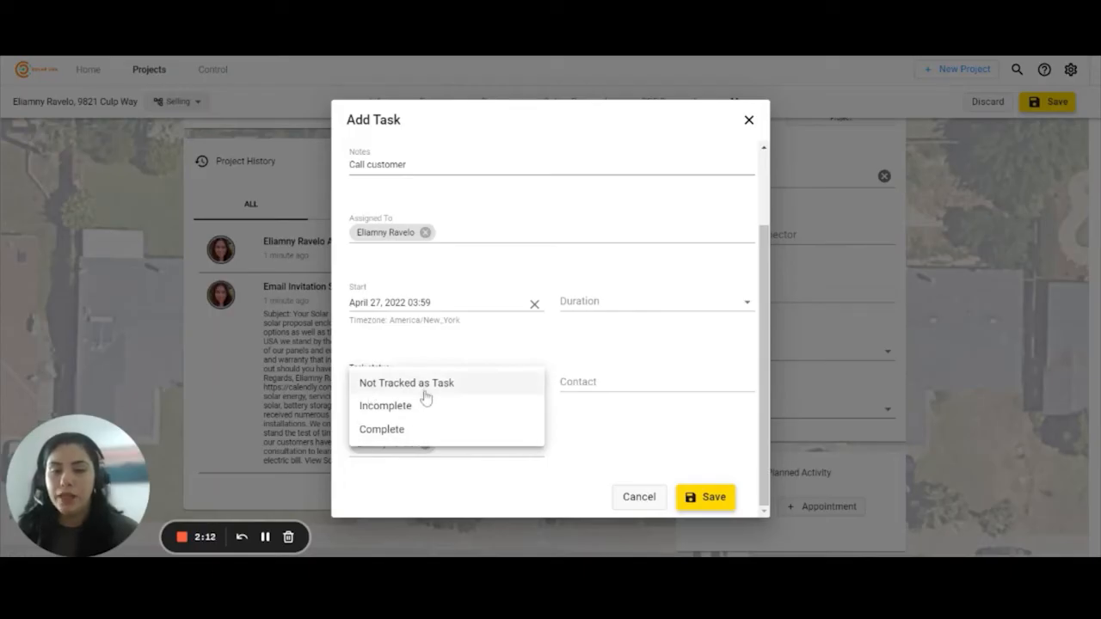
left_click(405, 416)
left_click(602, 385)
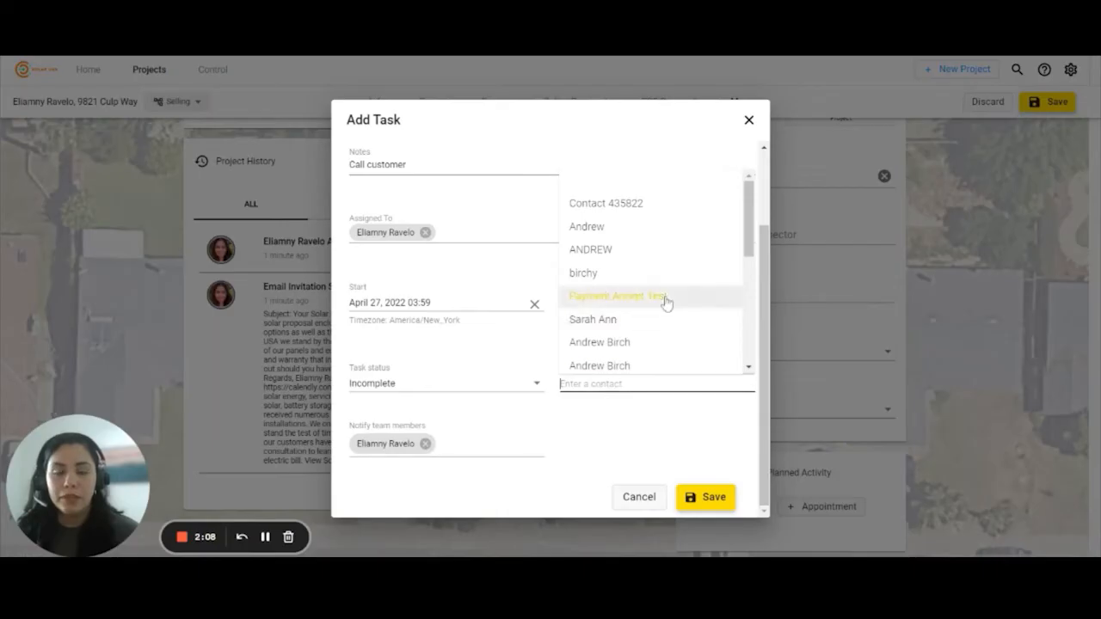
scroll(659, 305, "down", 5)
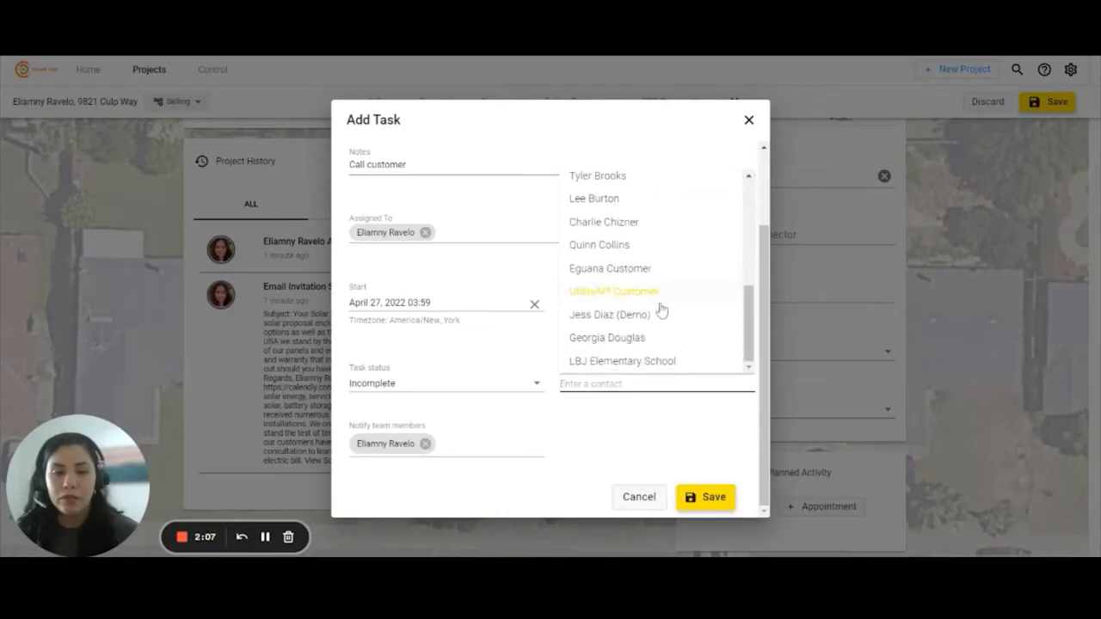
left_click(613, 199)
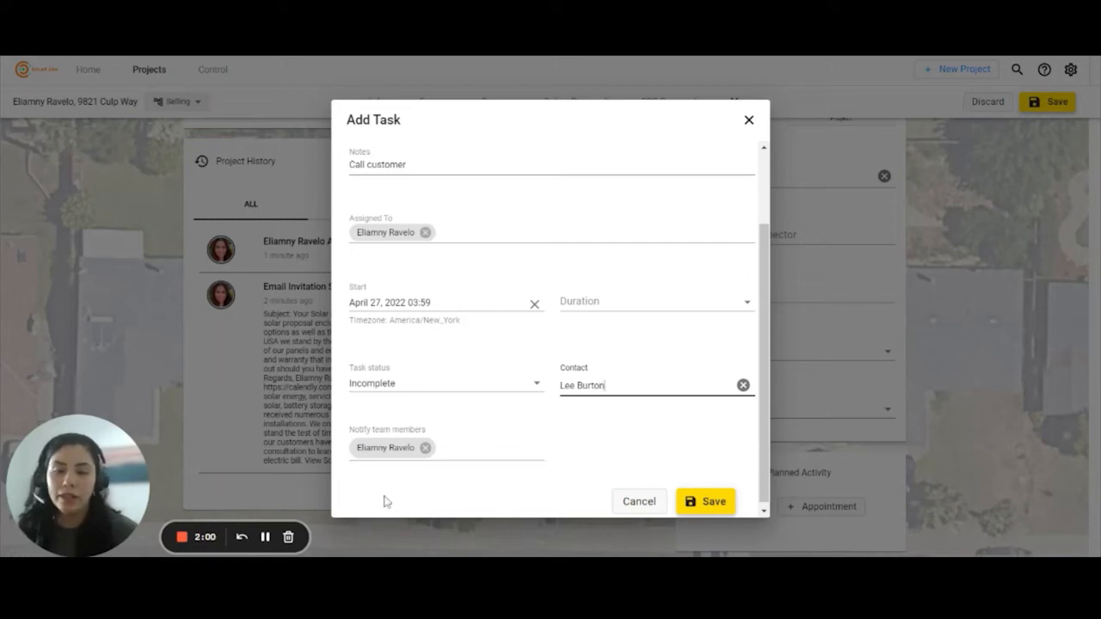
left_click(707, 500)
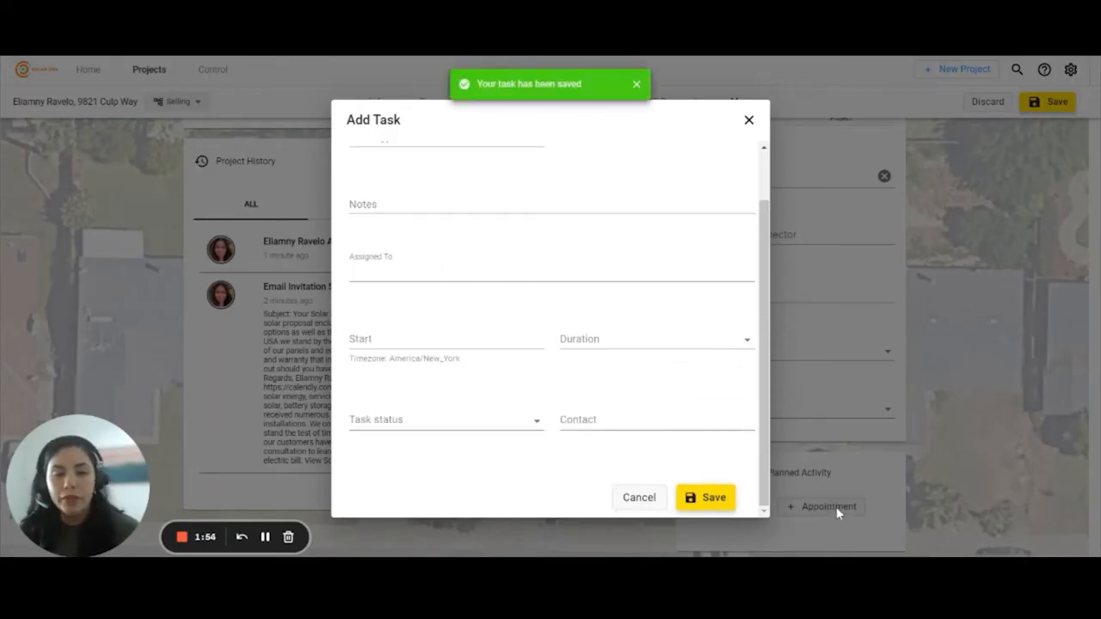
left_click(747, 120)
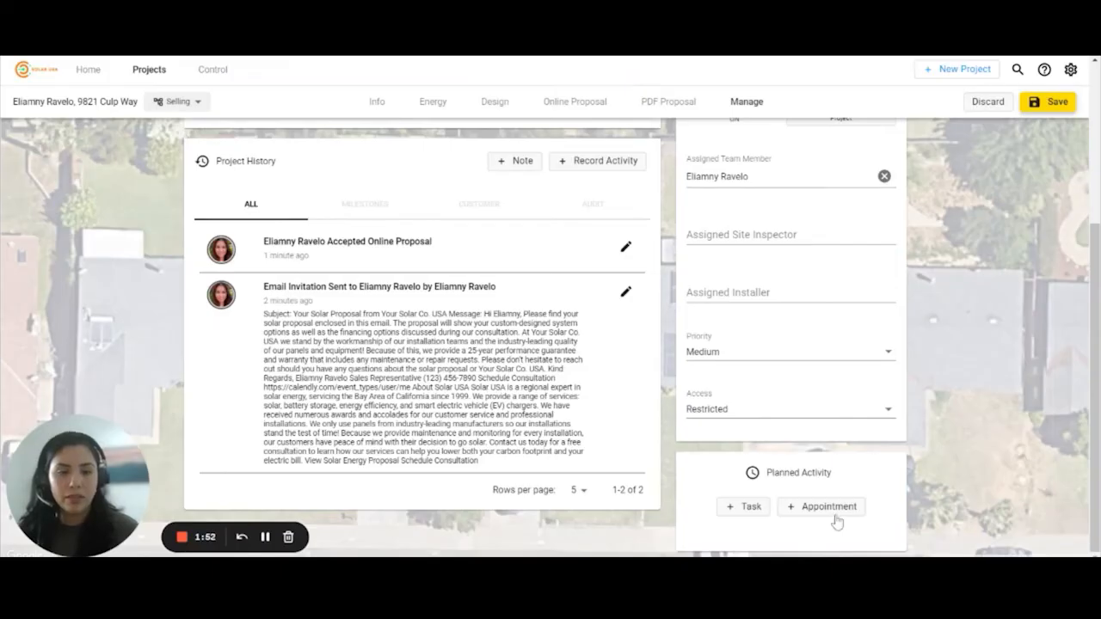
left_click(806, 512)
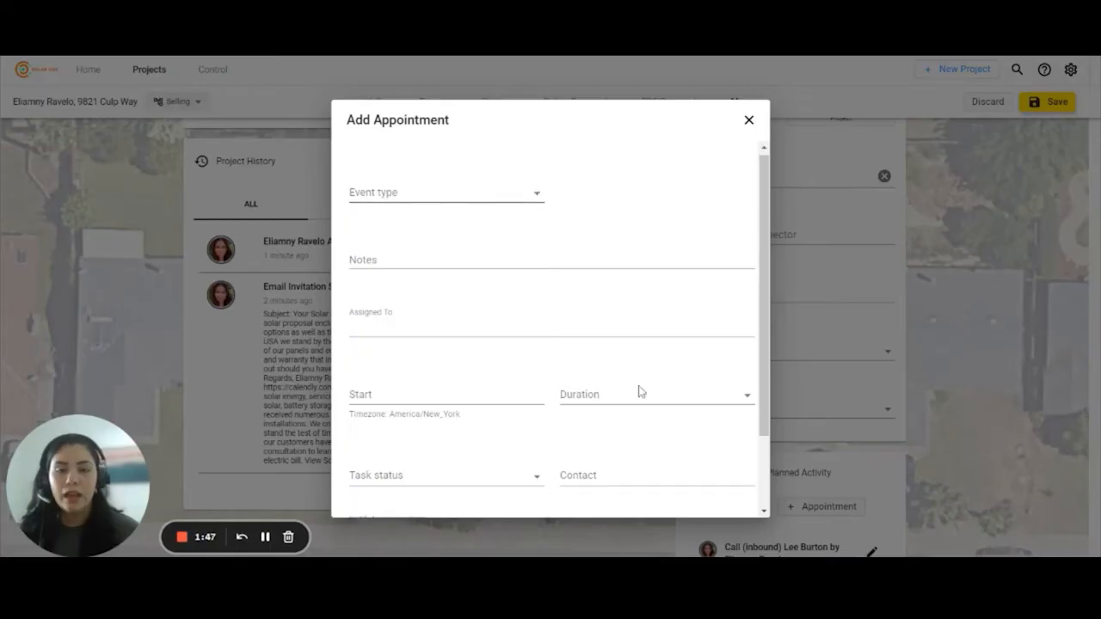
scroll(638, 391, "down", 2)
scroll(633, 398, "up", 1)
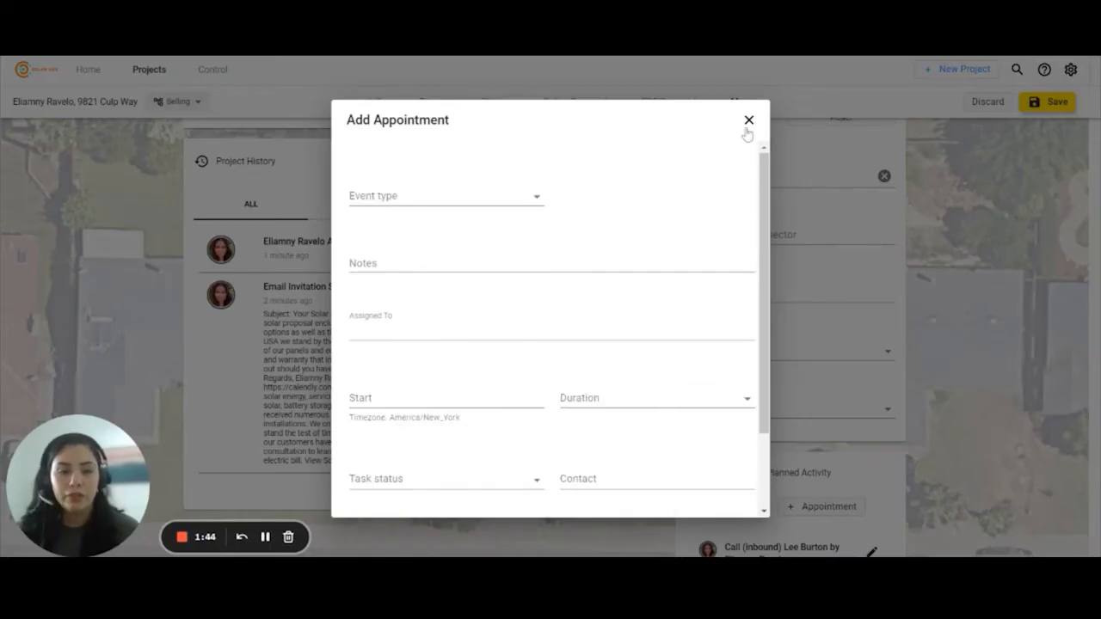
left_click(747, 128)
scroll(988, 453, "down", 1)
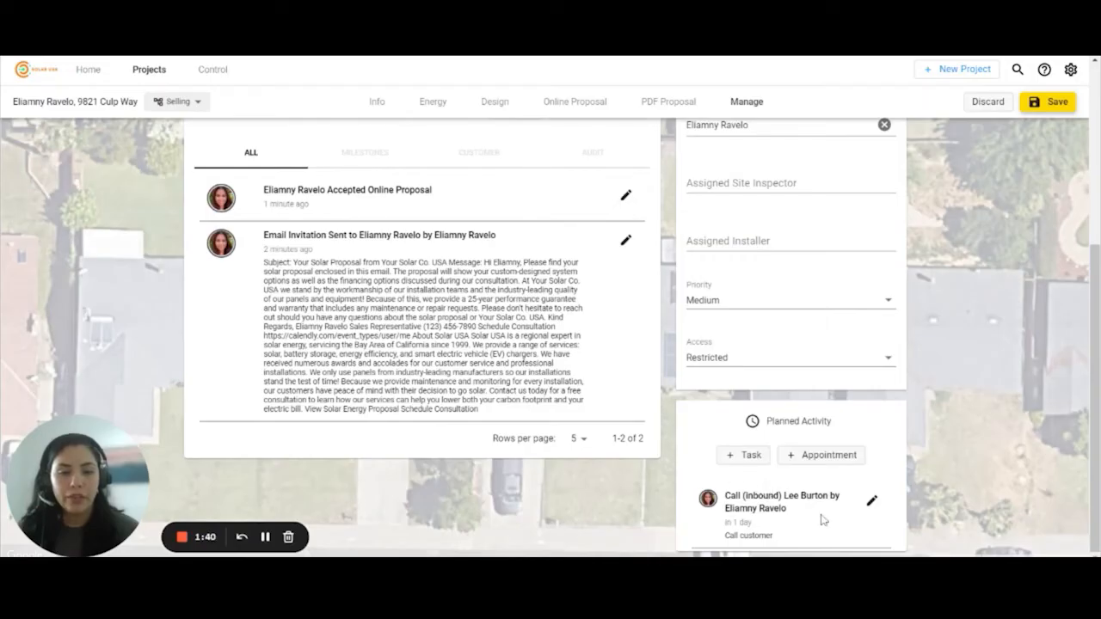
scroll(885, 437, "up", 4)
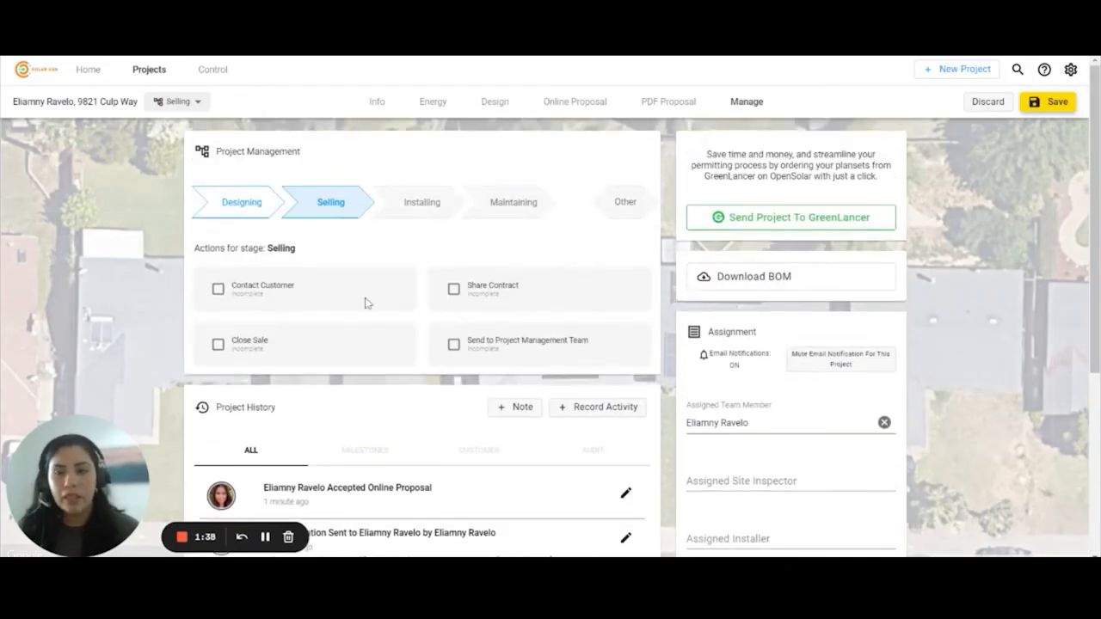
scroll(364, 302, "down", 4)
scroll(318, 255, "up", 1)
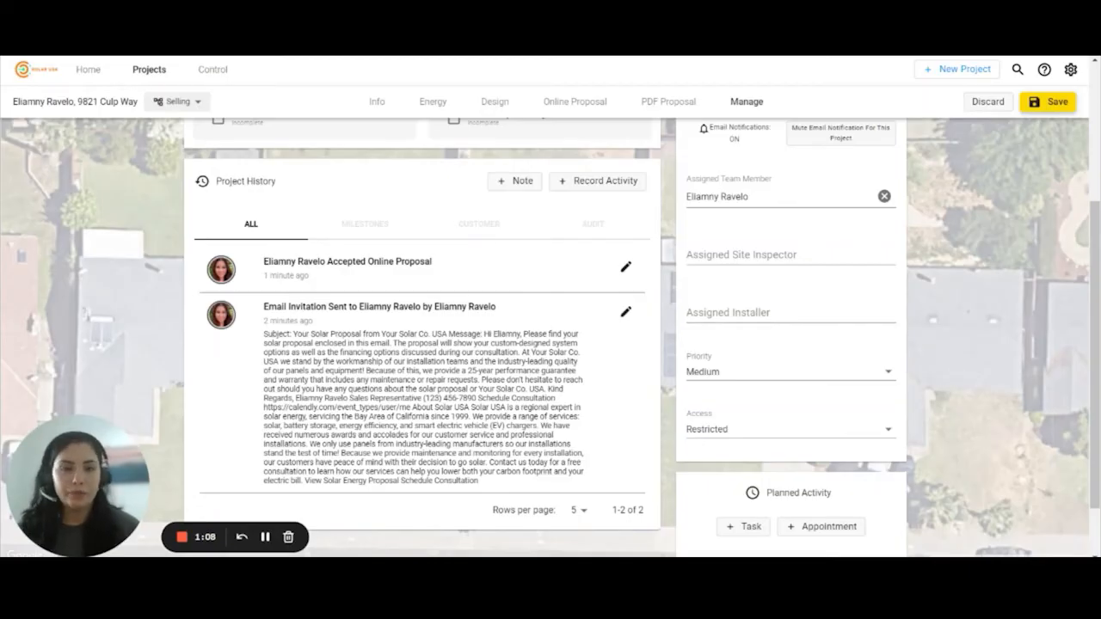
scroll(468, 297, "up", 3)
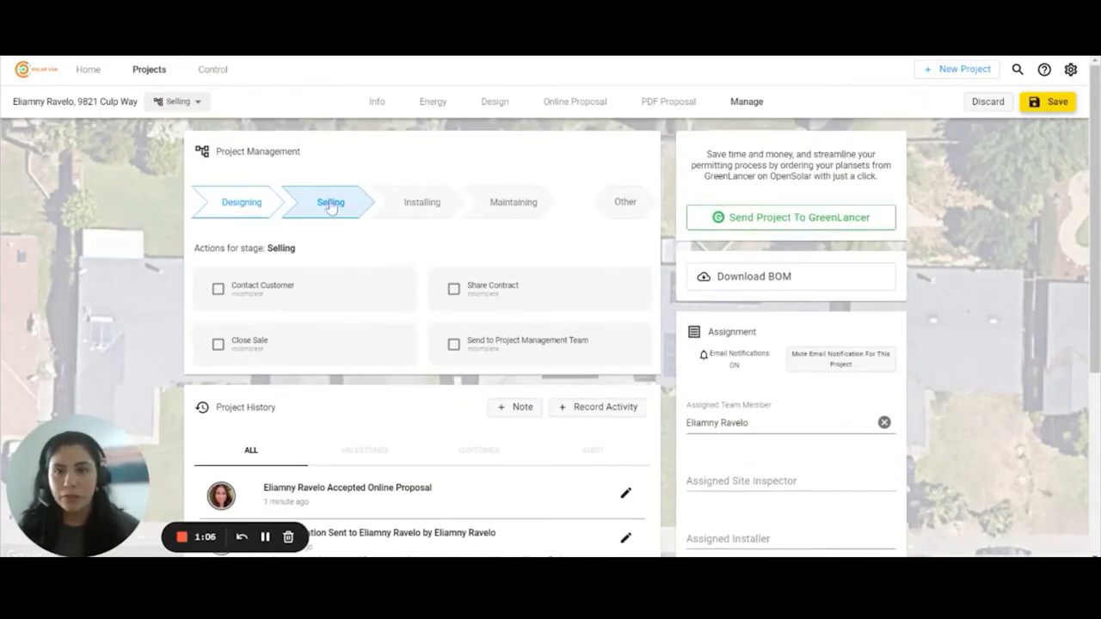
- Save the project changes and switch to the Control dashboard
left_click(217, 70)
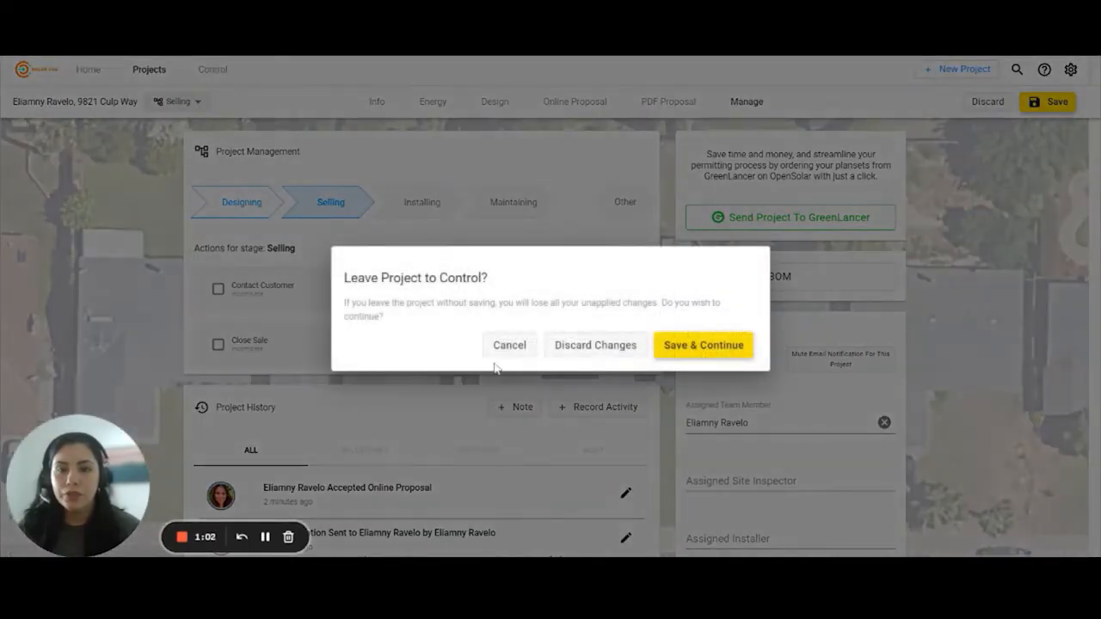
left_click(725, 348)
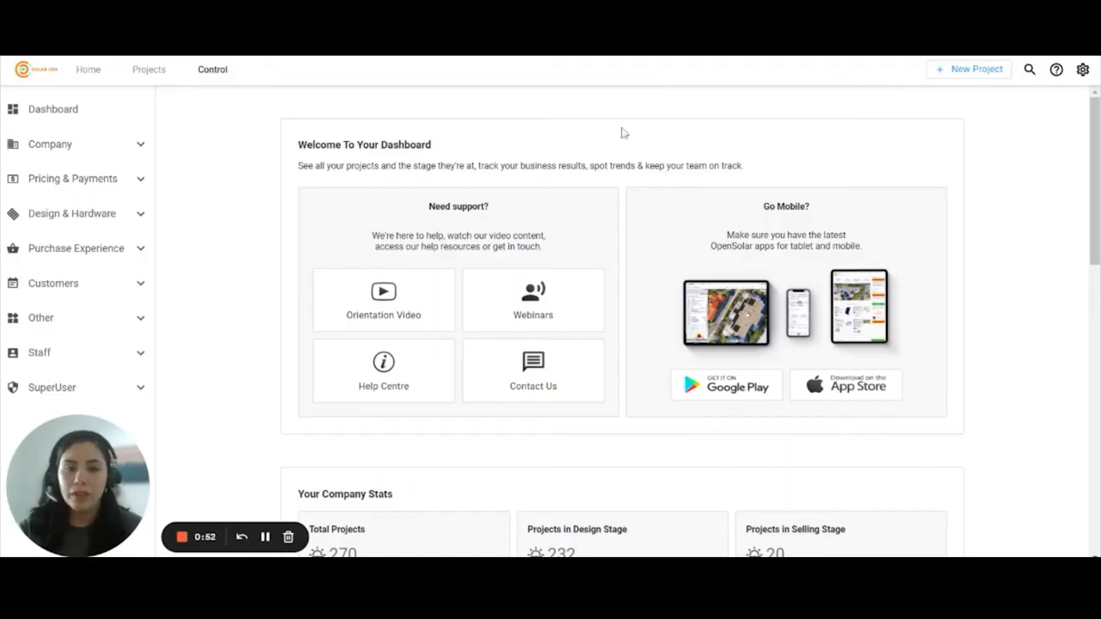
scroll(340, 315, "down", 4)
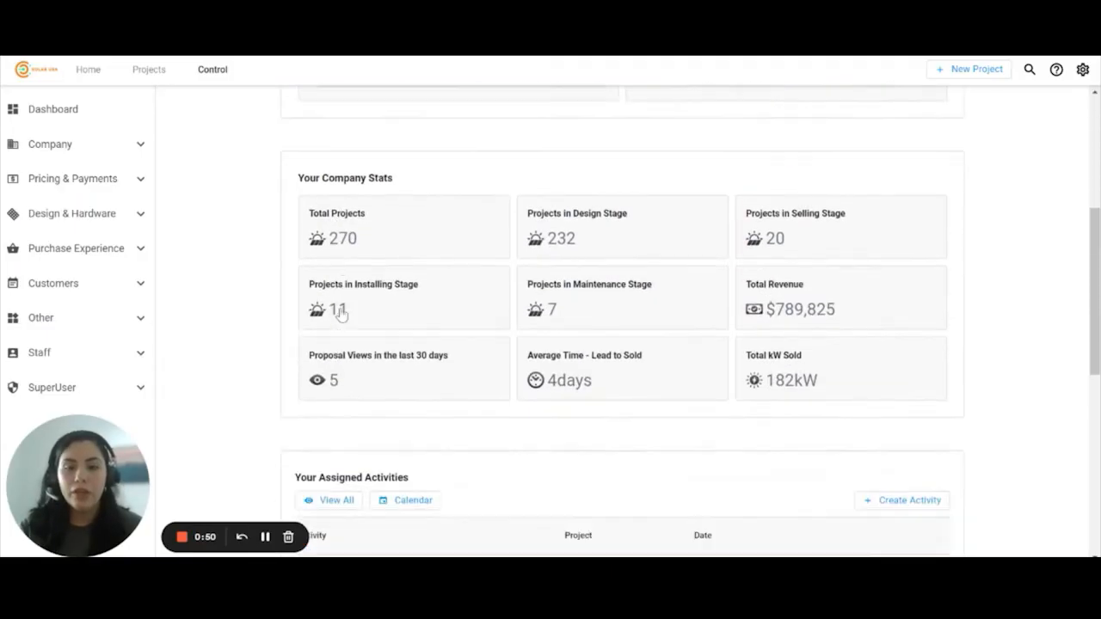
scroll(339, 315, "down", 2)
scroll(379, 348, "up", 1)
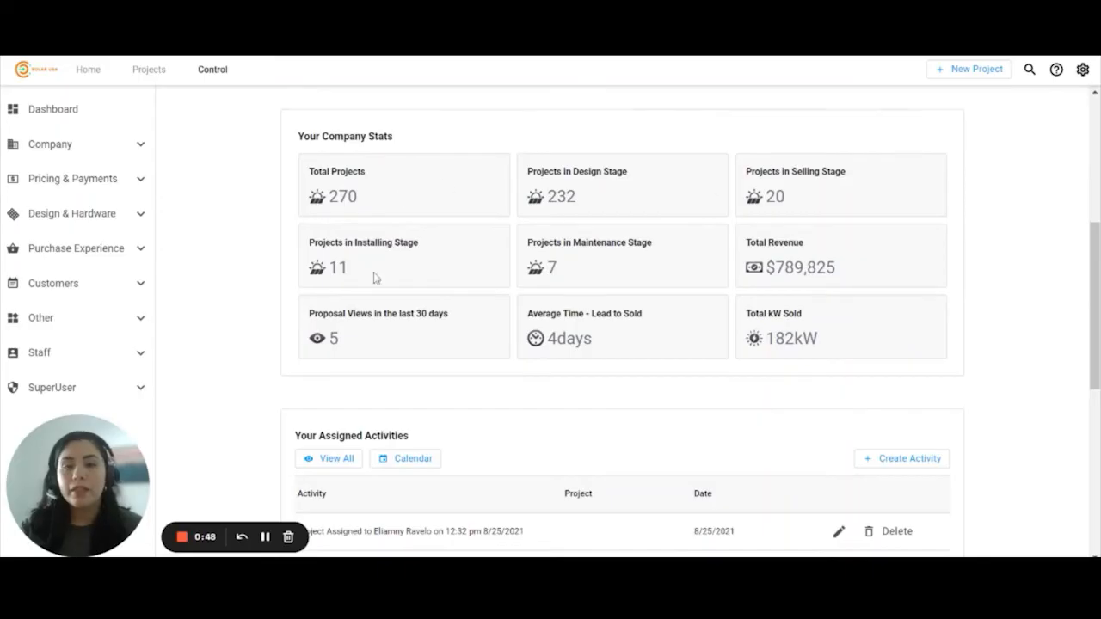
- Review the company stats (270 projects, 232 in design, 20 selling) and Client Activities list
scroll(1066, 361, "down", 4)
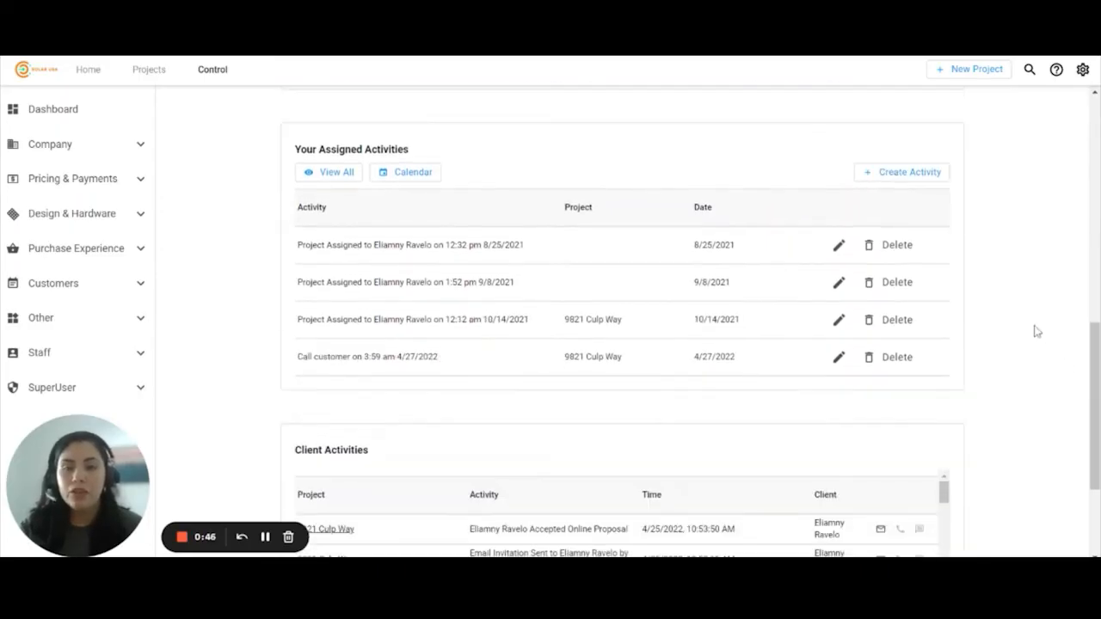
scroll(388, 271, "down", 2)
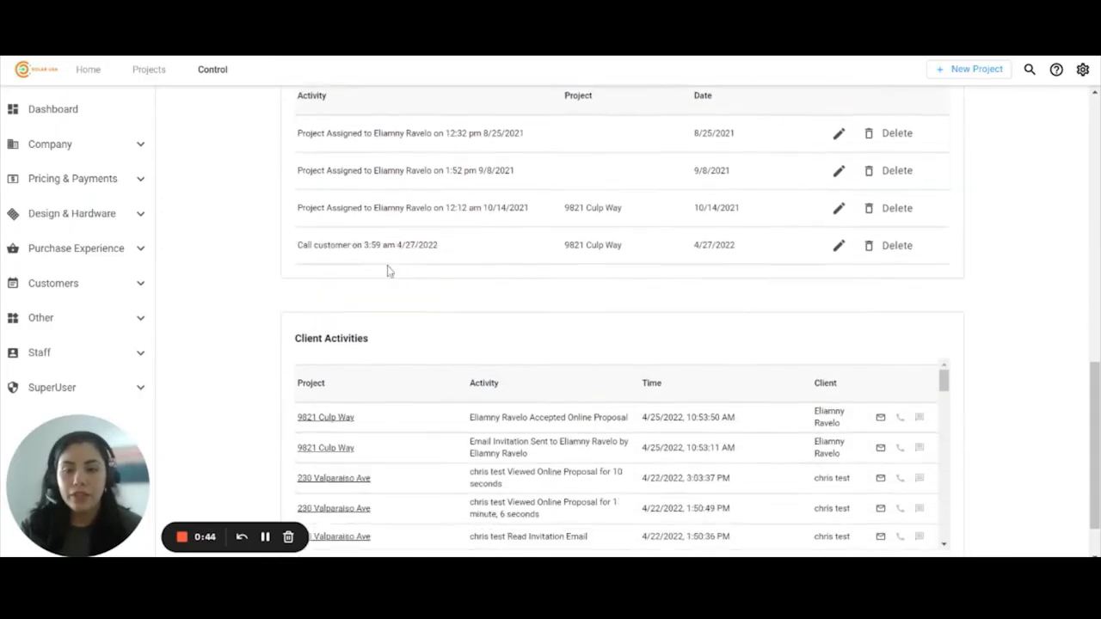
scroll(388, 271, "down", 1)
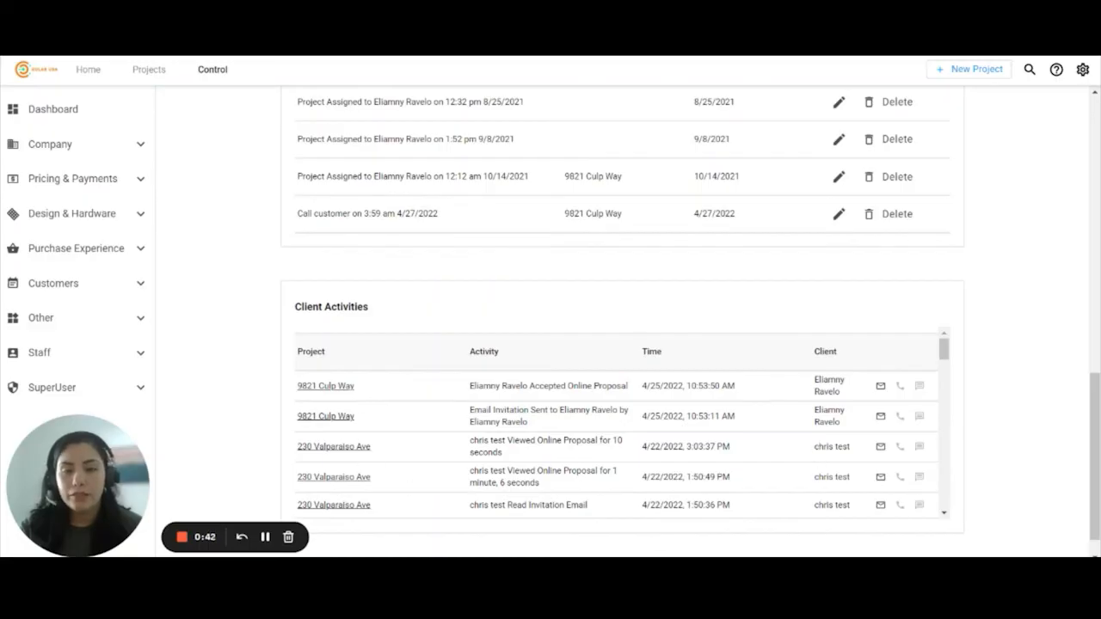
left_click_drag(292, 396, 631, 393)
left_click(602, 389)
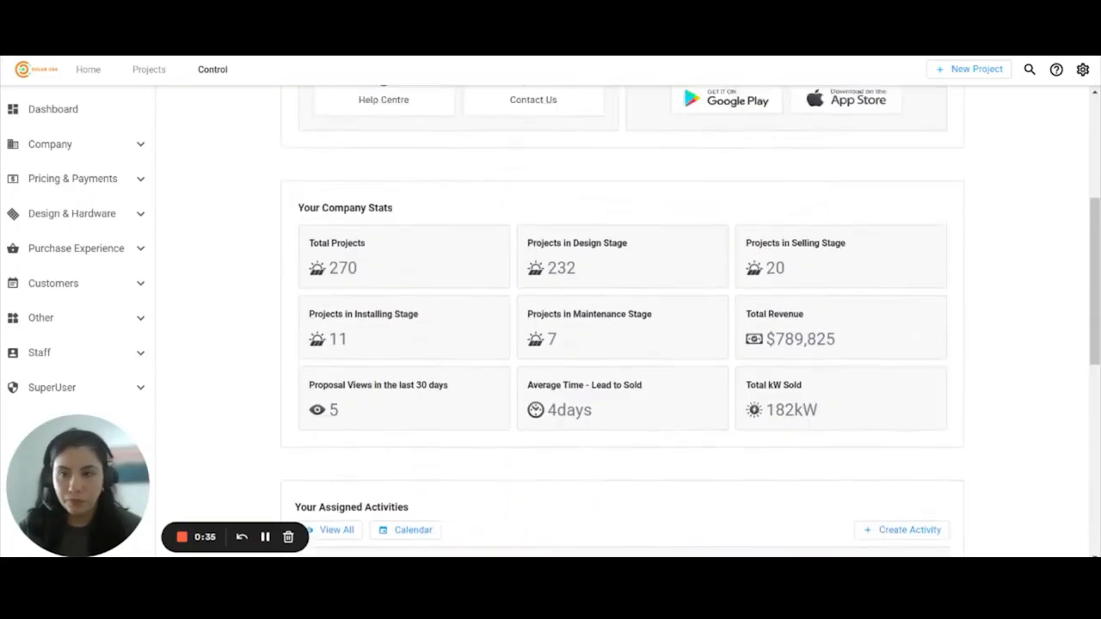
scroll(525, 387, "up", 4)
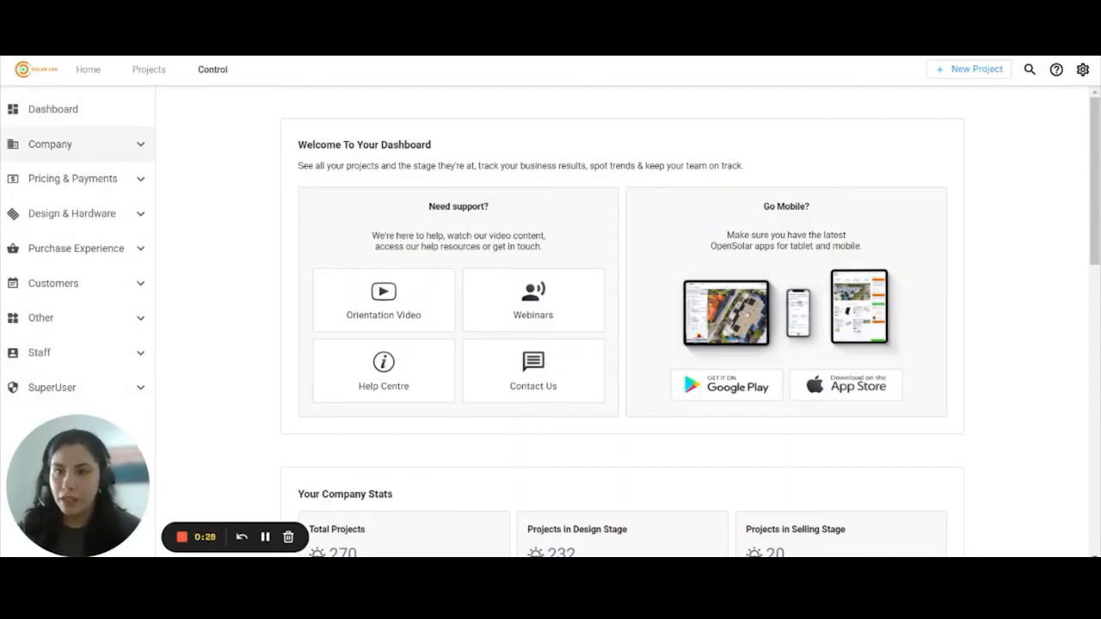
- Browse the Company pages: Business Info, Team, Custom Roles, Business Process and organisation Settings
left_click(89, 151)
left_click(69, 179)
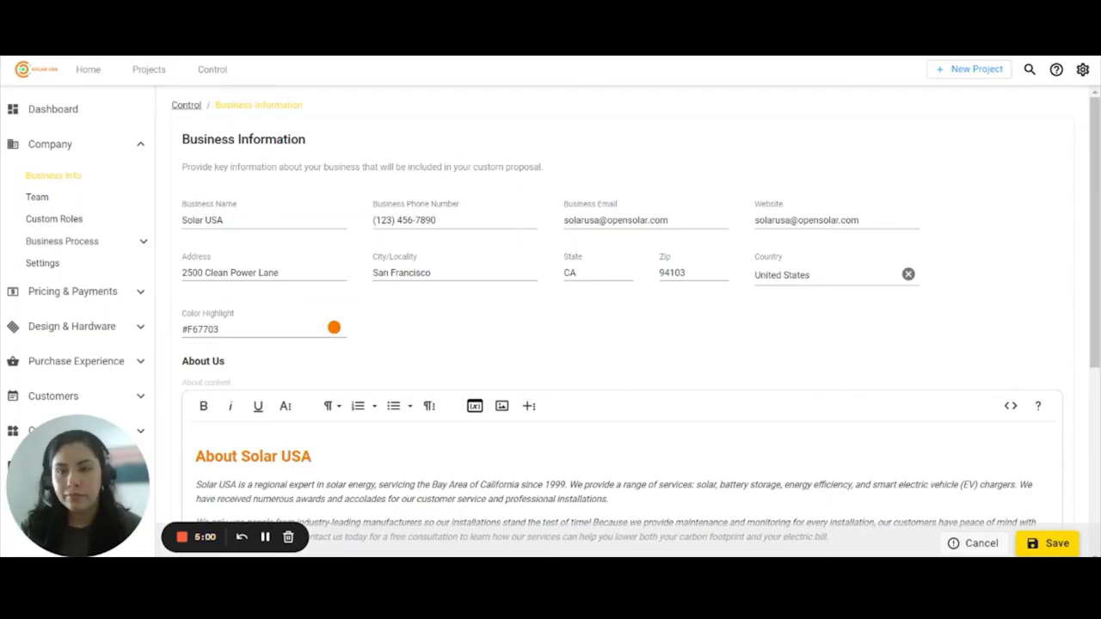
left_click(37, 201)
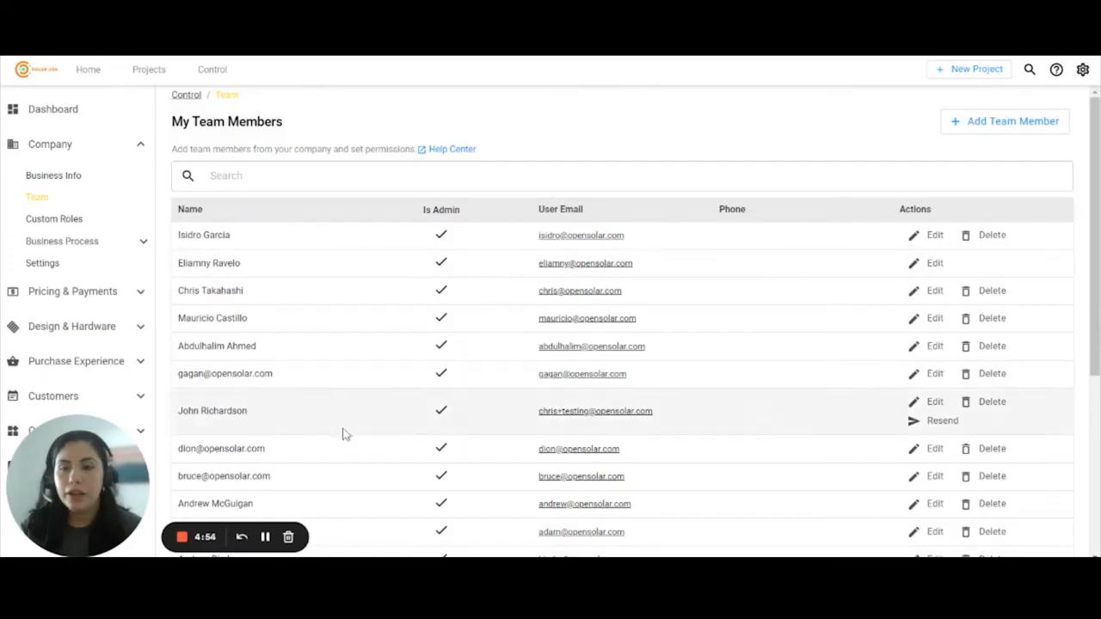
left_click(53, 220)
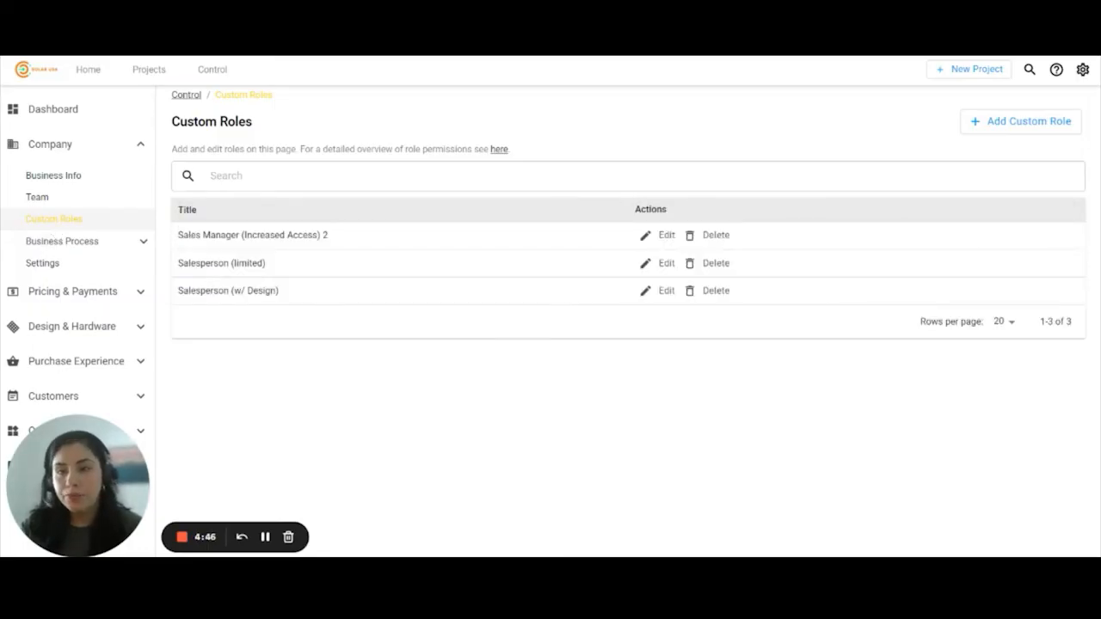
left_click(60, 243)
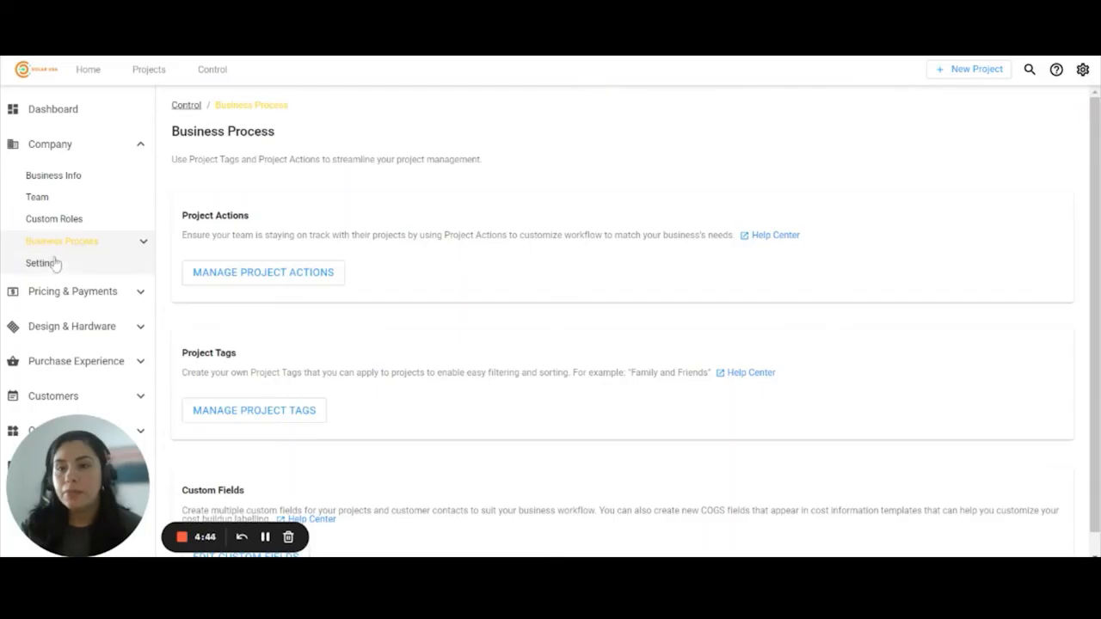
scroll(444, 284, "down", 1)
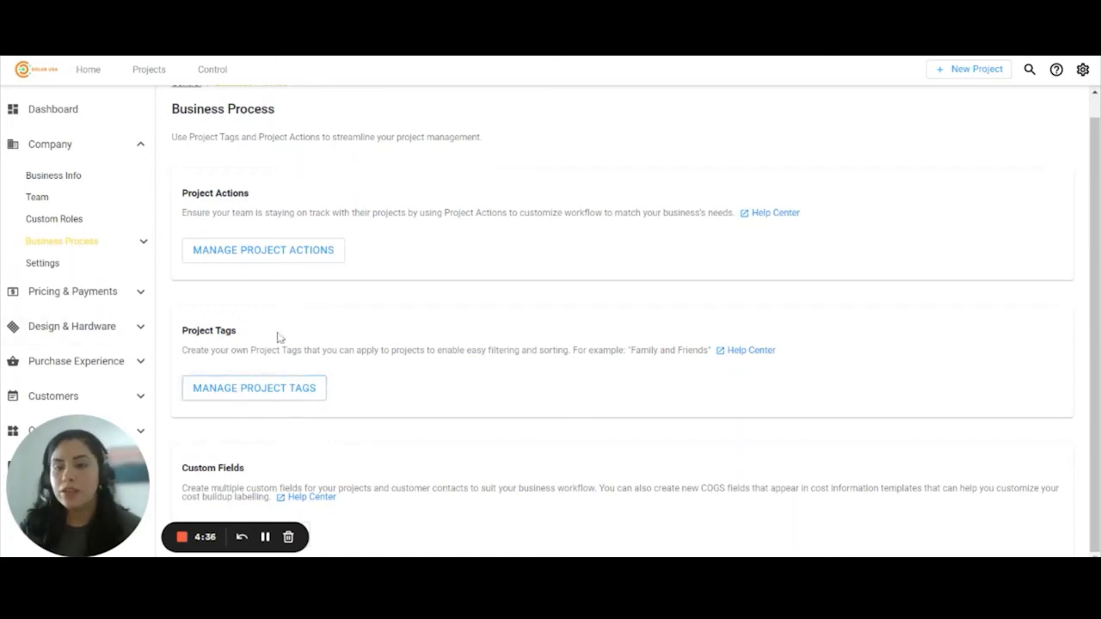
left_click(61, 270)
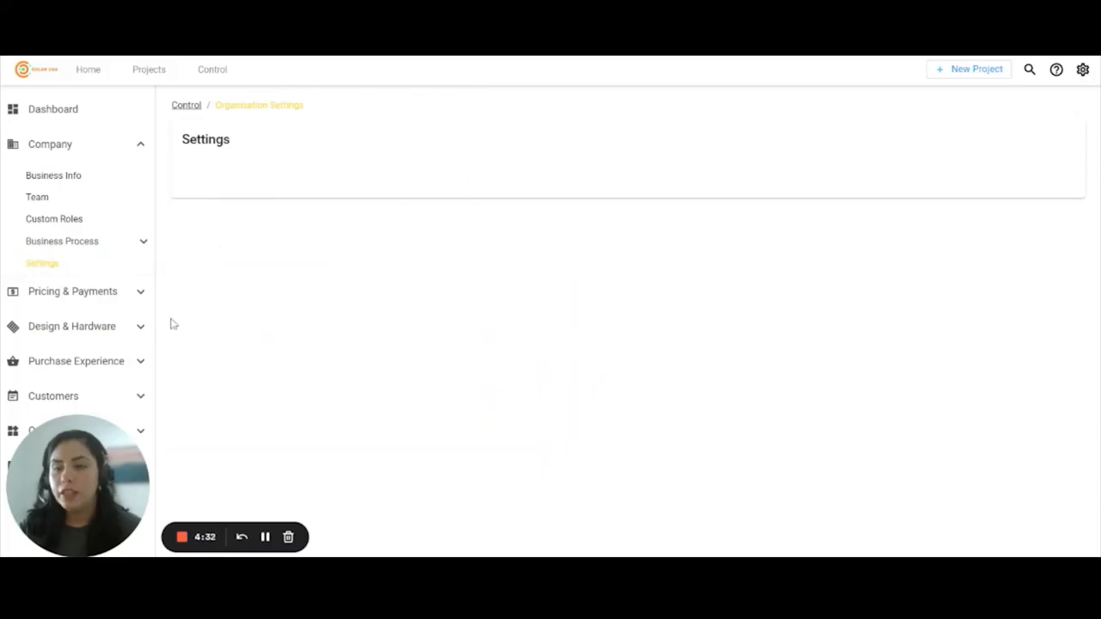
left_click(110, 291)
- View Pricing Schemes, Costing Schemes, Adders Library, then Payment Options with Sungage, Mosaic and Sunlight partners
left_click(82, 157)
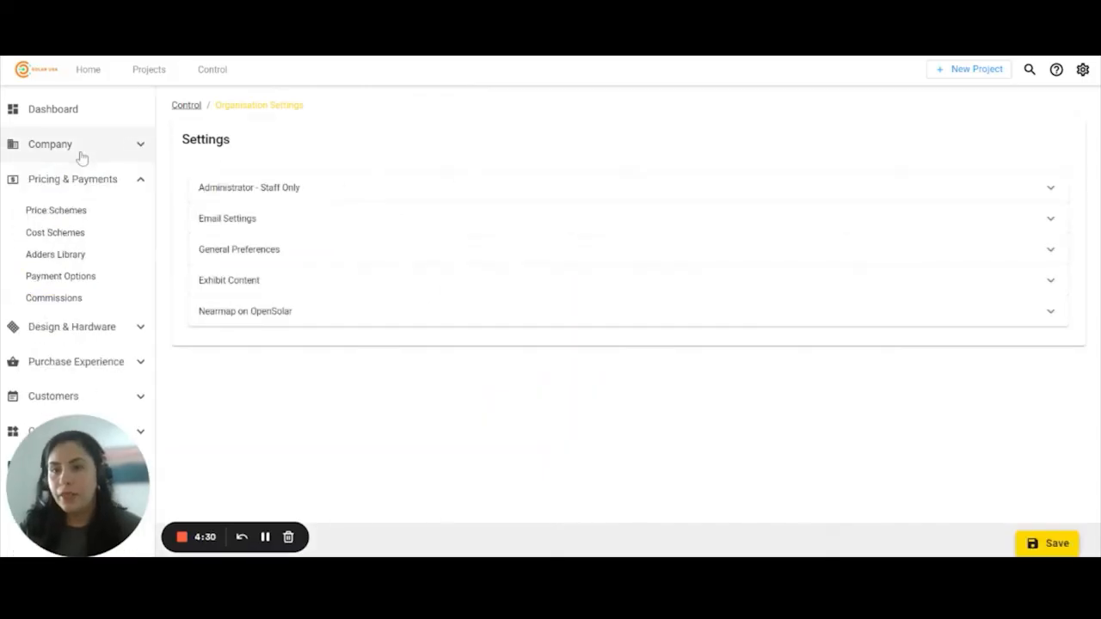
left_click(52, 213)
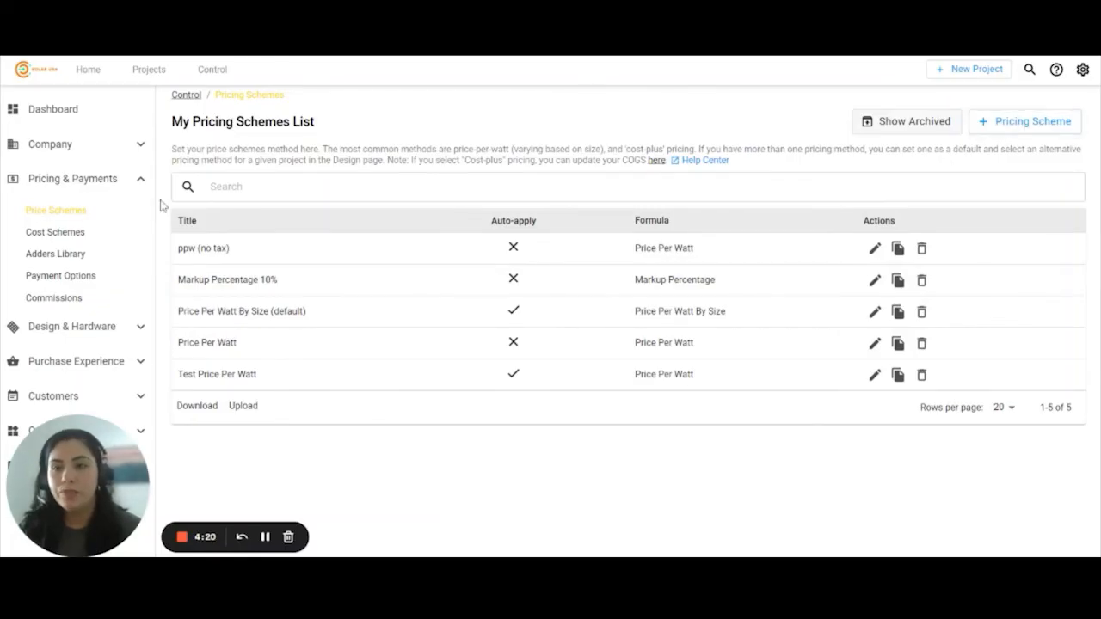
left_click(81, 233)
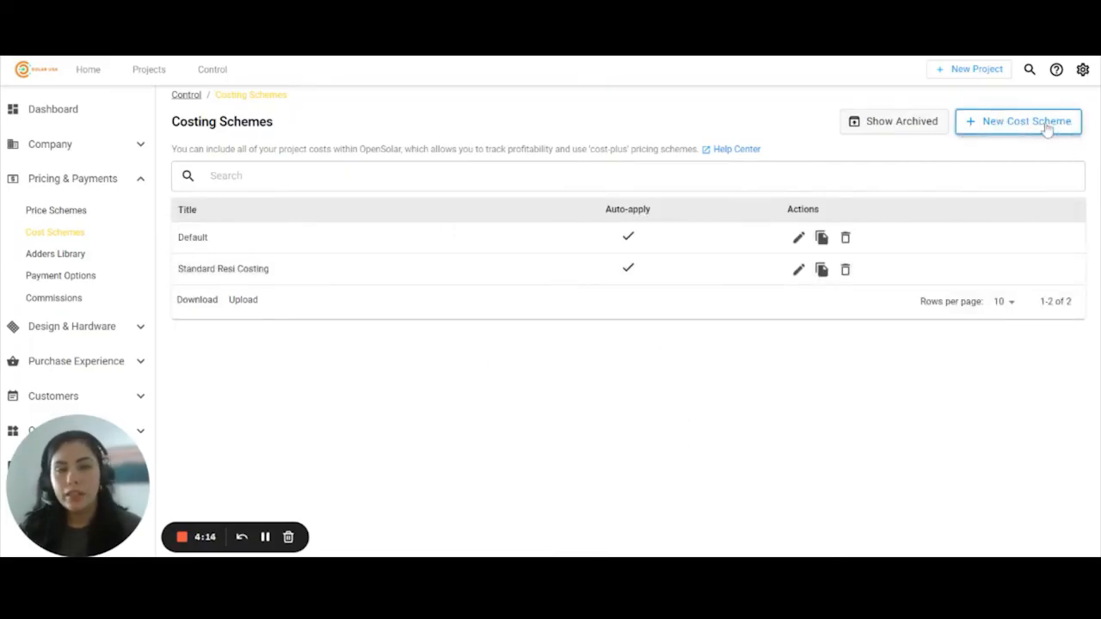
left_click(78, 256)
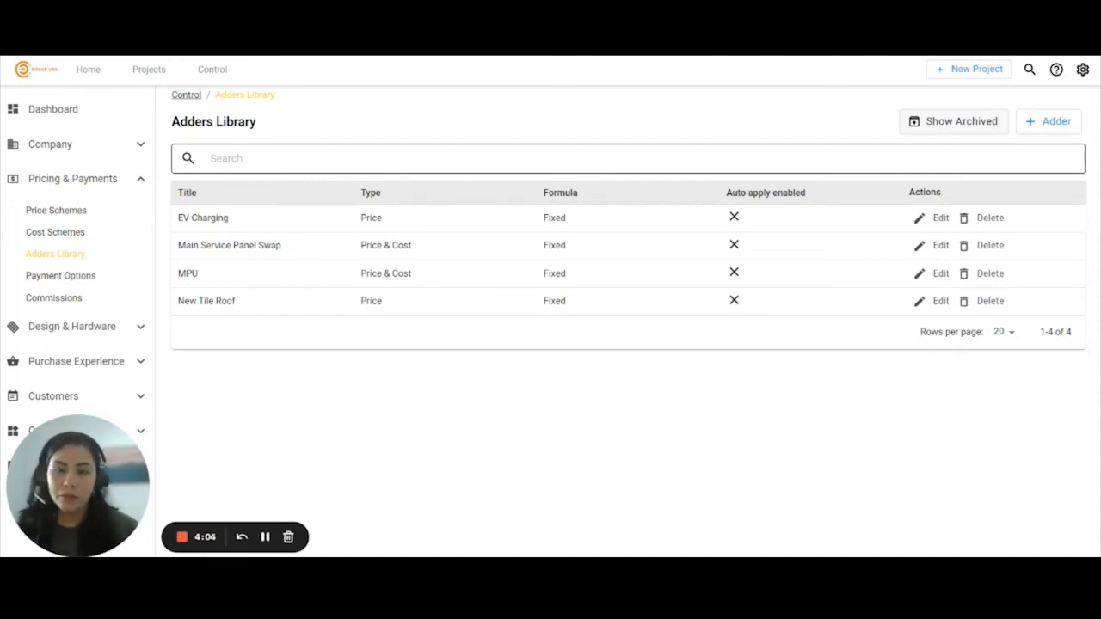
left_click(77, 278)
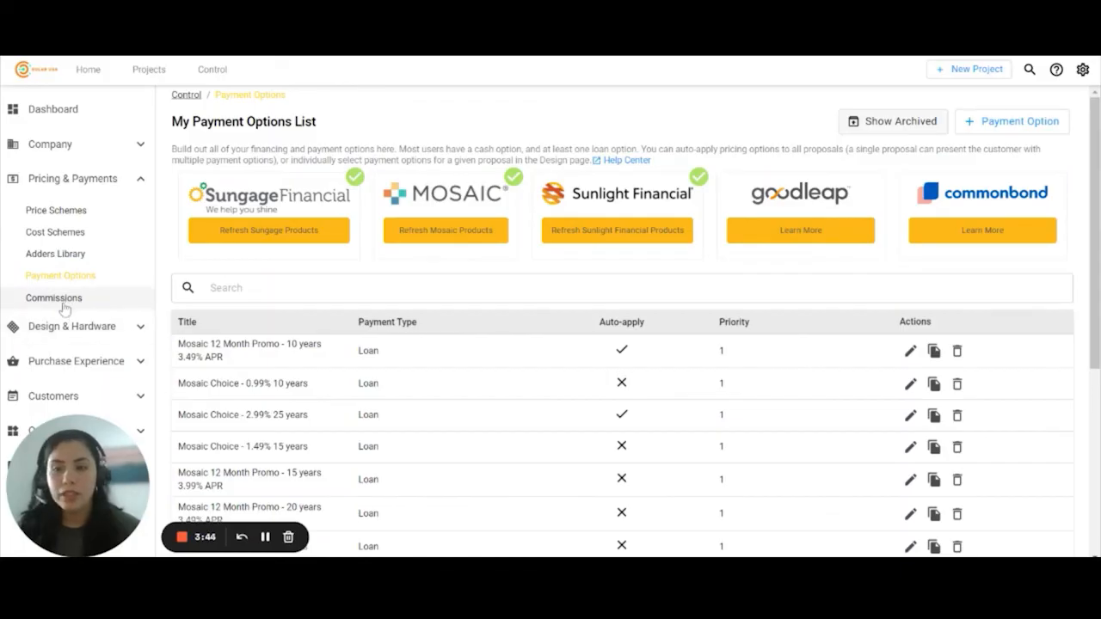
left_click(106, 326)
scroll(106, 327, "down", 1)
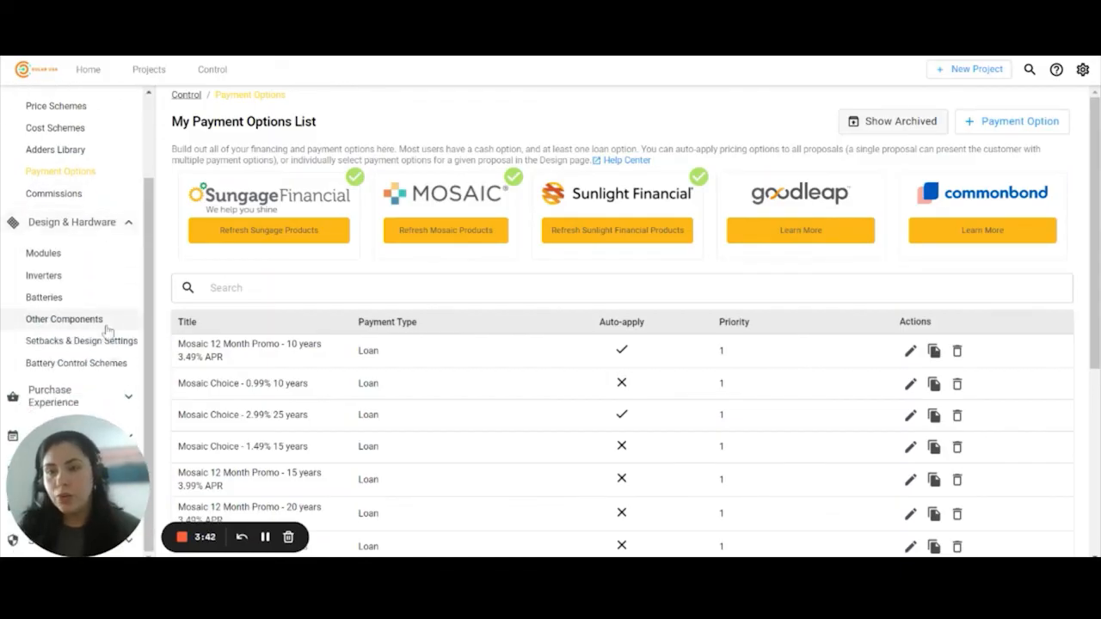
- View the active Modules list and its Add From Database search by code or manufacturer
left_click(45, 255)
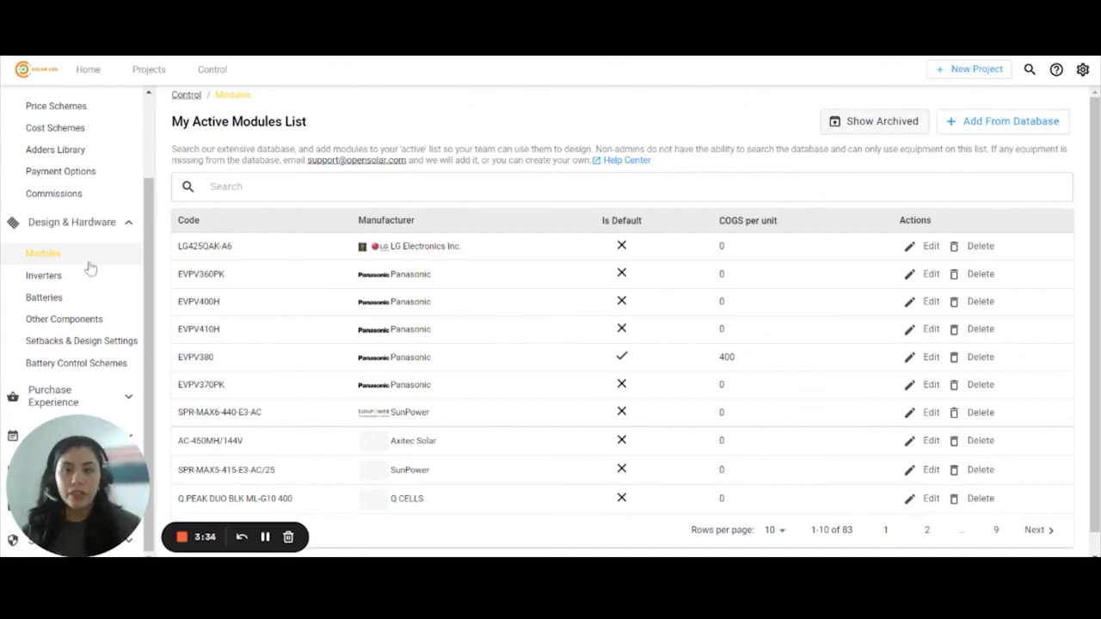
left_click(978, 122)
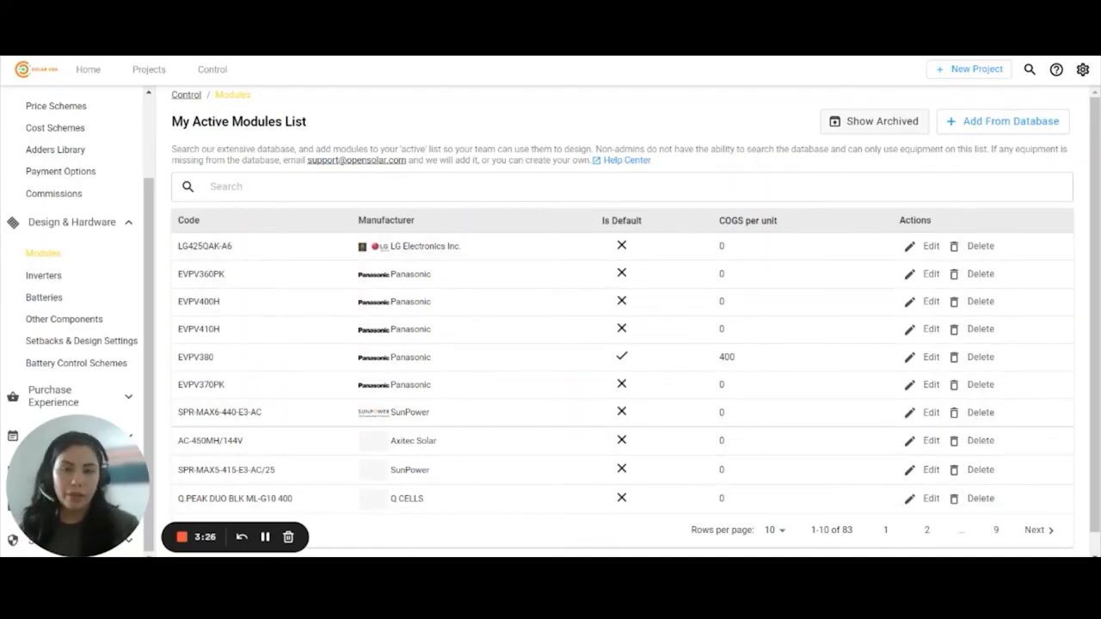
left_click(1013, 126)
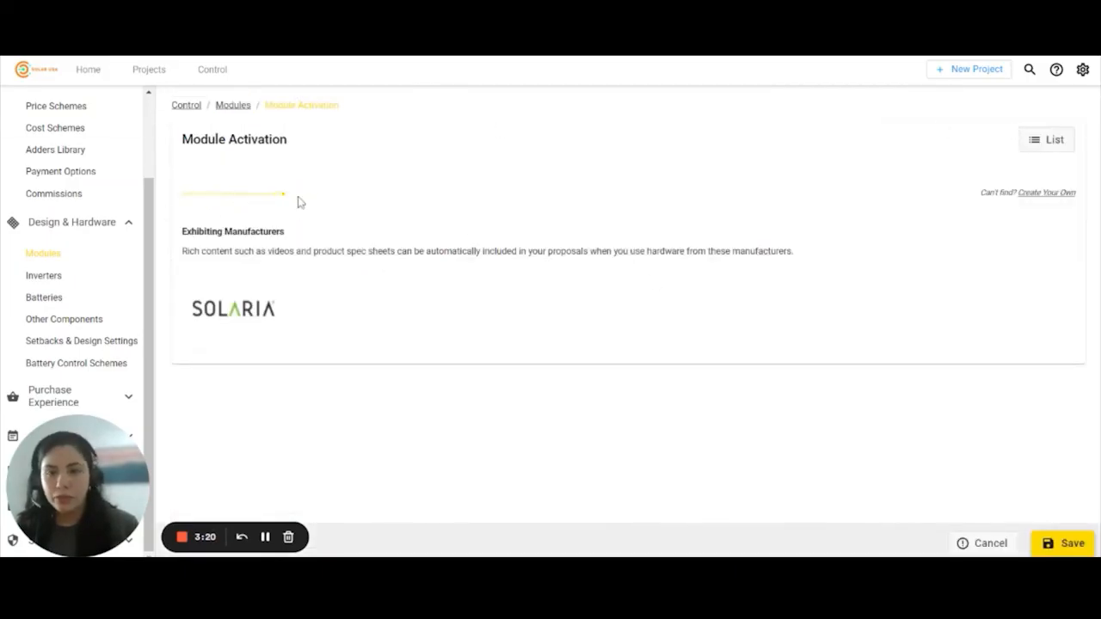
left_click(217, 202)
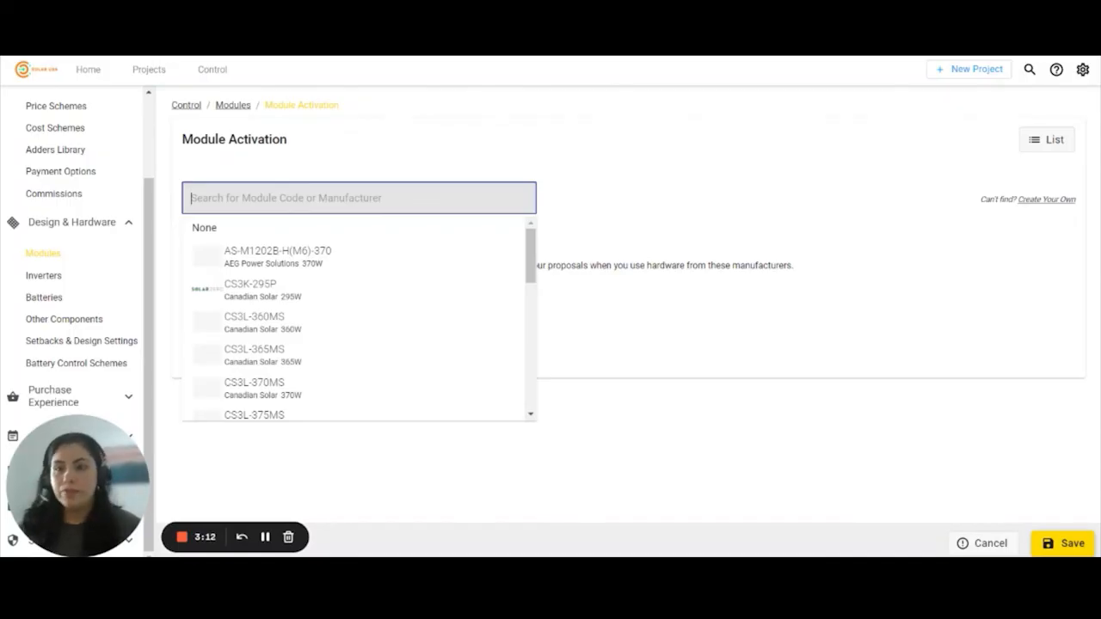
- Go through Inverters, Batteries, Other Components, Setbacks & Design Settings and Battery Control Schemes
left_click(44, 276)
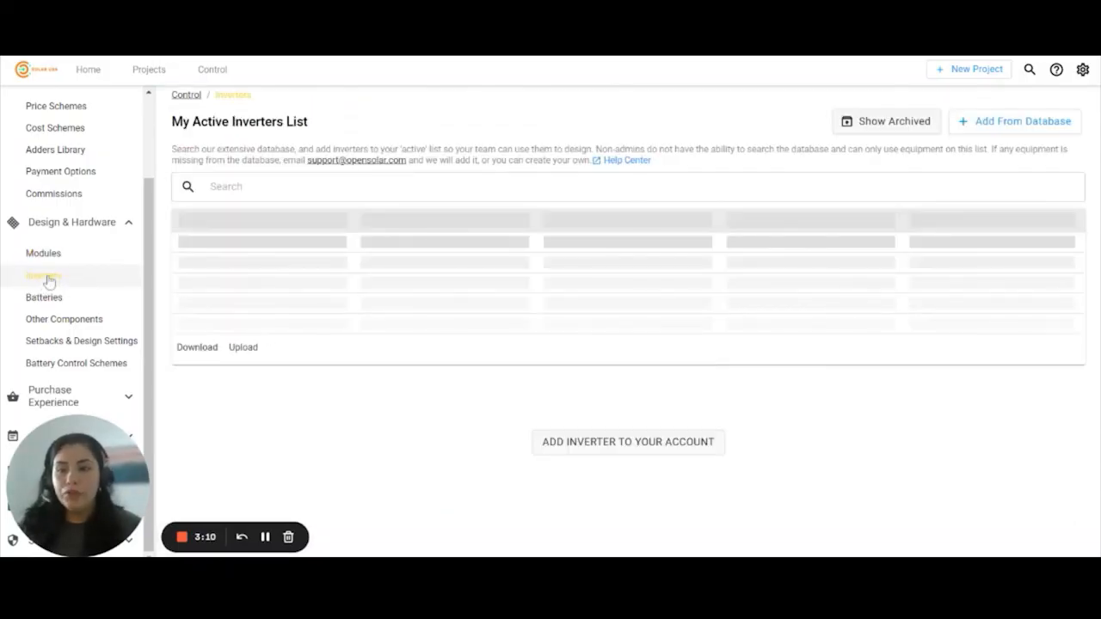
left_click(53, 298)
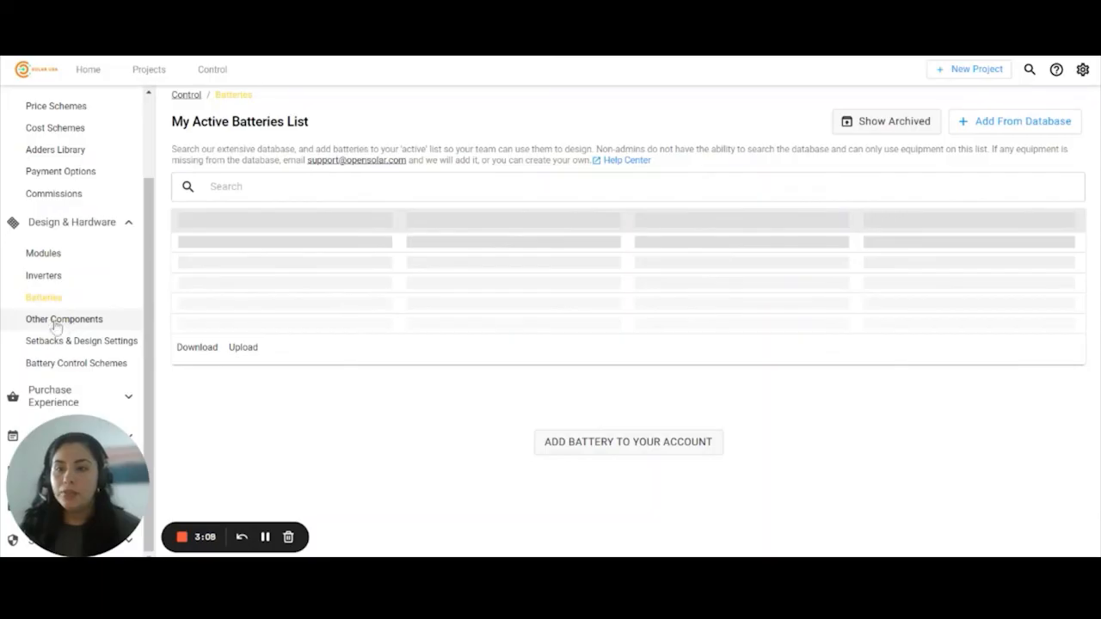
left_click(56, 323)
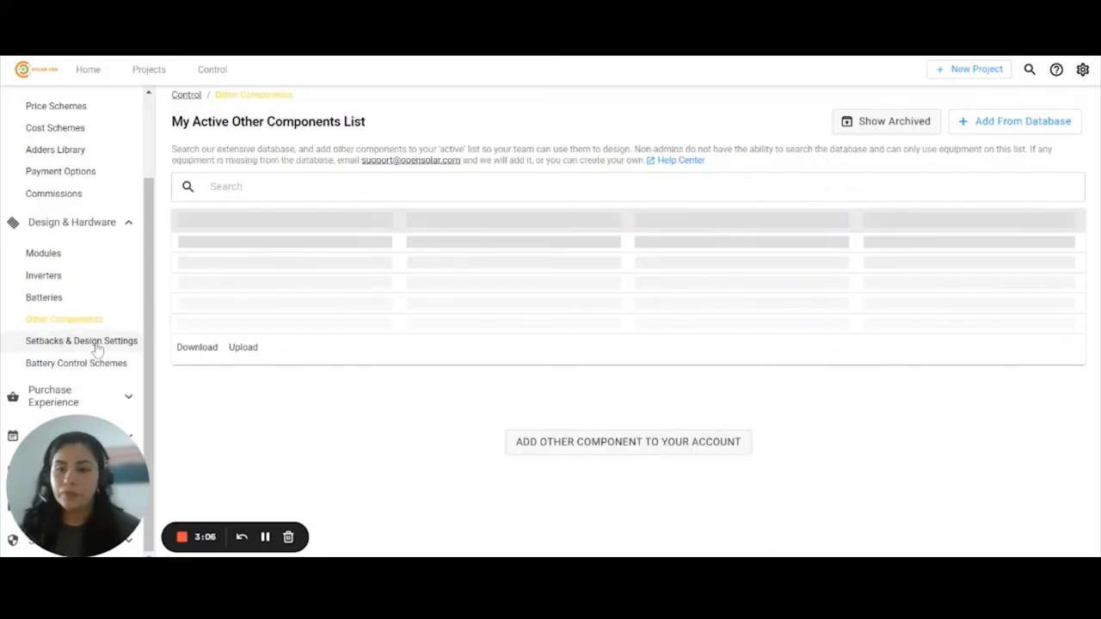
left_click(88, 345)
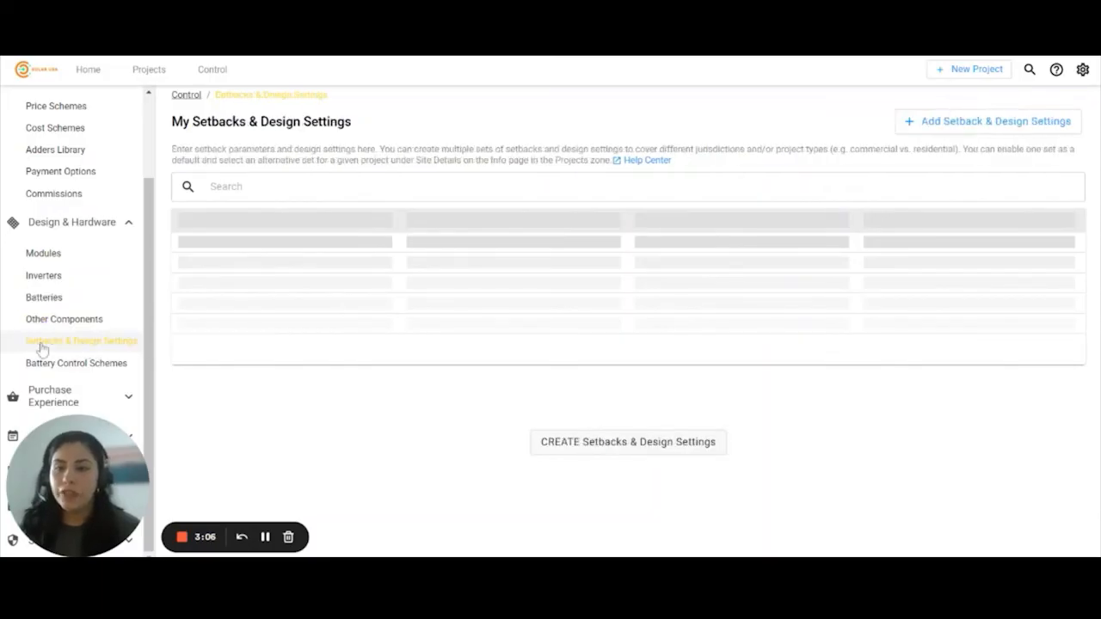
left_click(86, 373)
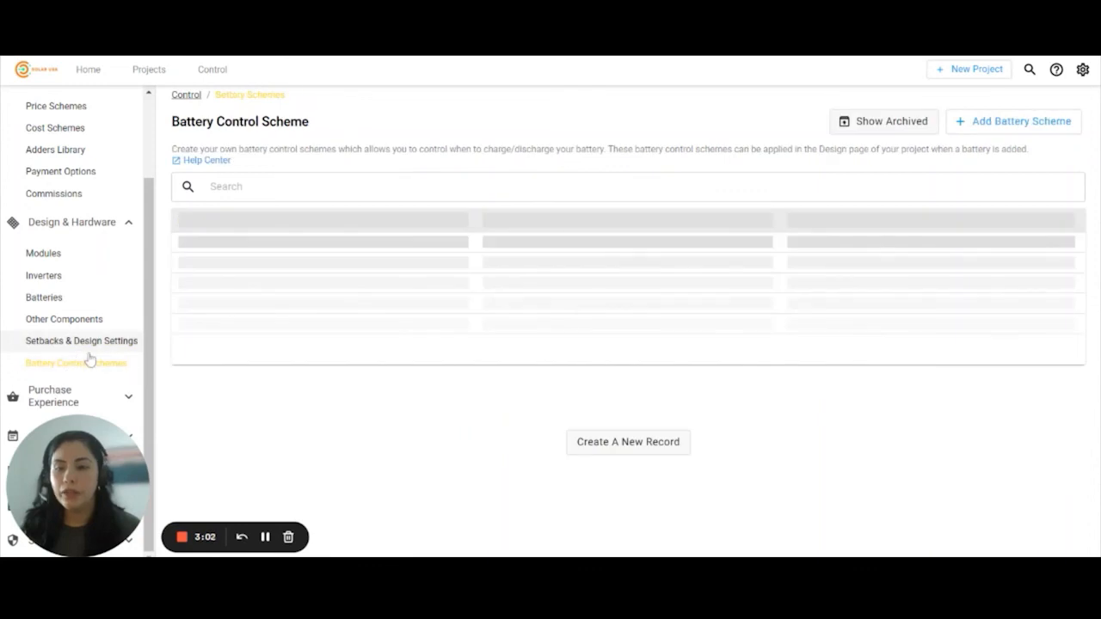
left_click_drag(87, 440, 215, 437)
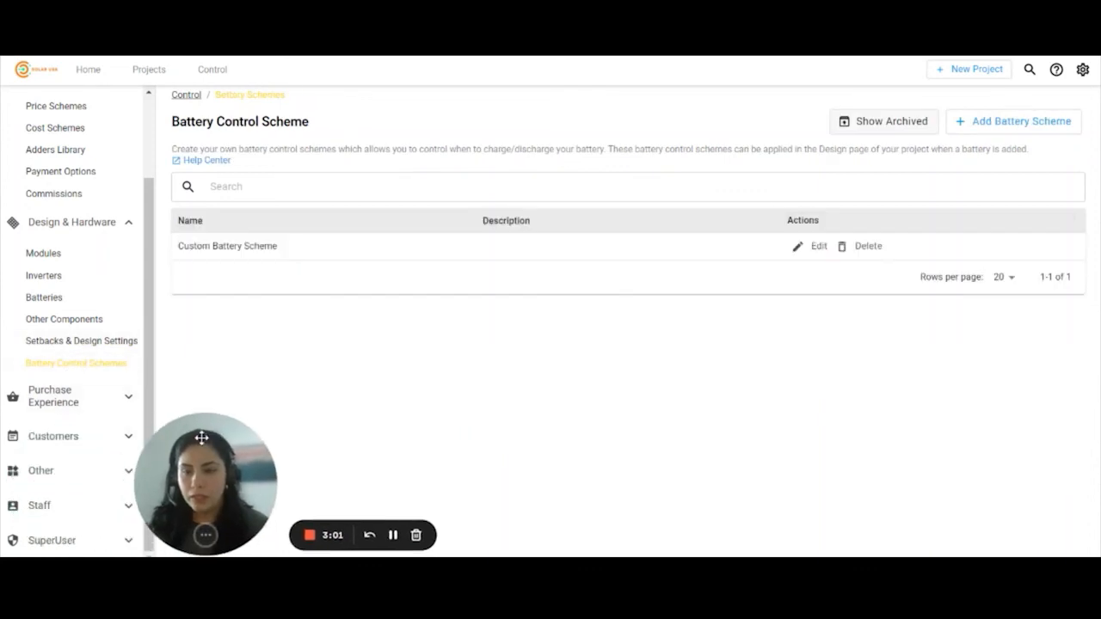
left_click(79, 402)
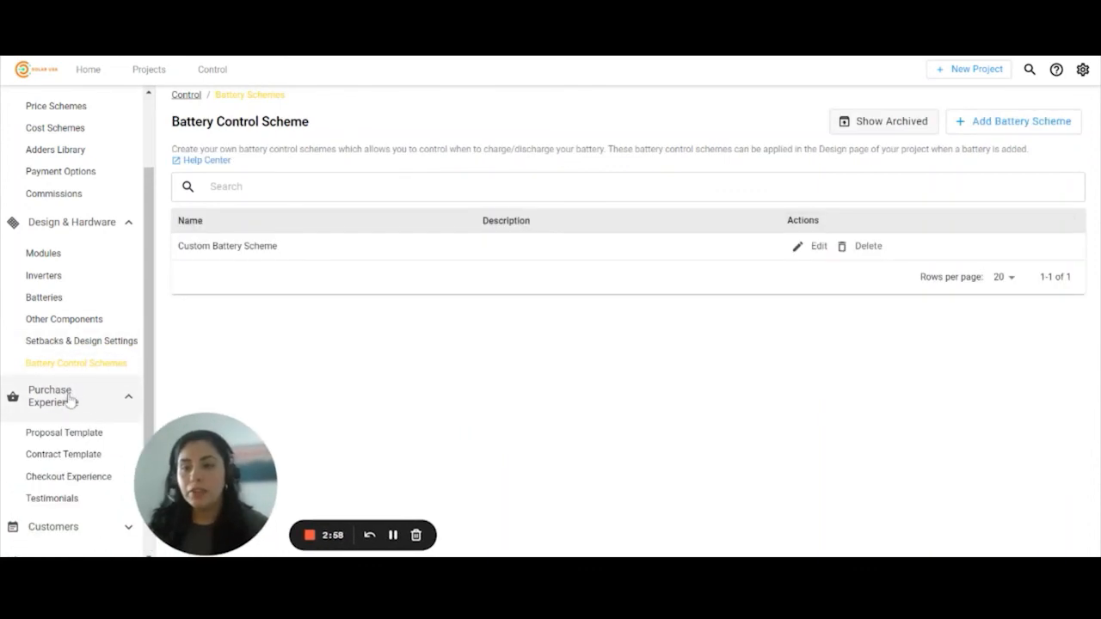
scroll(74, 401, "down", 1)
- View the Proposal Template list and collapse the Design & Hardware and Pricing & Payments groups
left_click(79, 342)
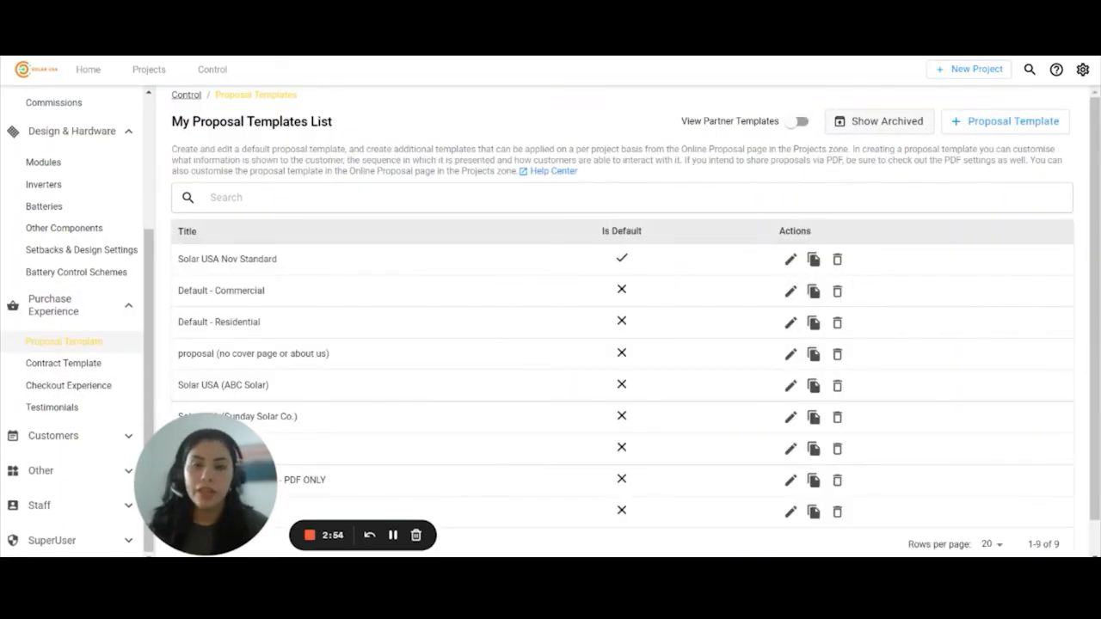
scroll(408, 388, "down", 1)
scroll(409, 389, "up", 1)
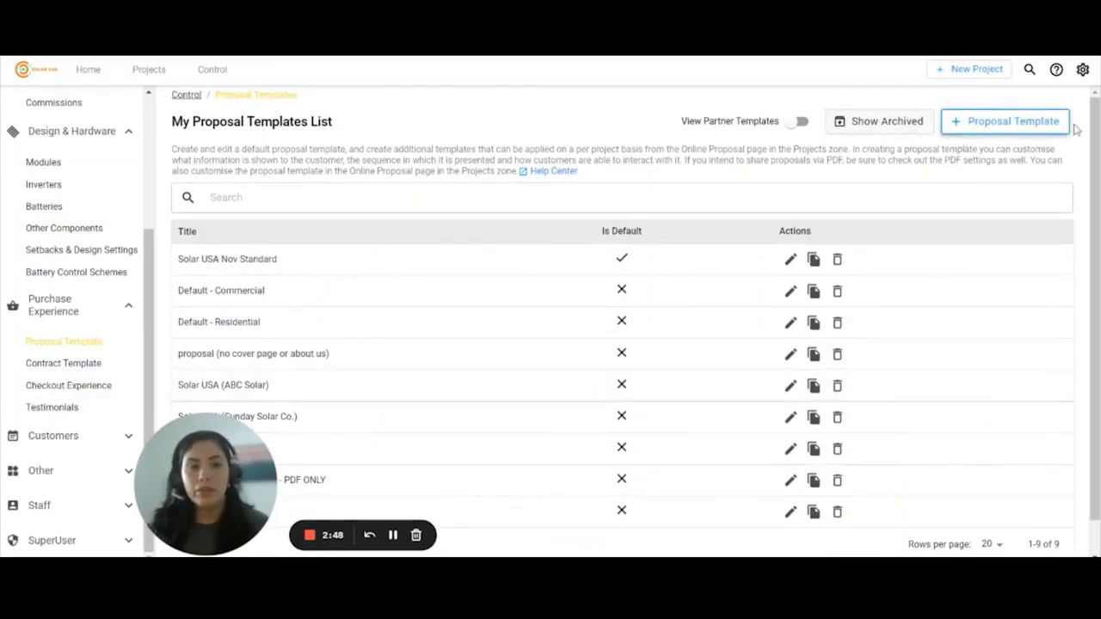
left_click(112, 141)
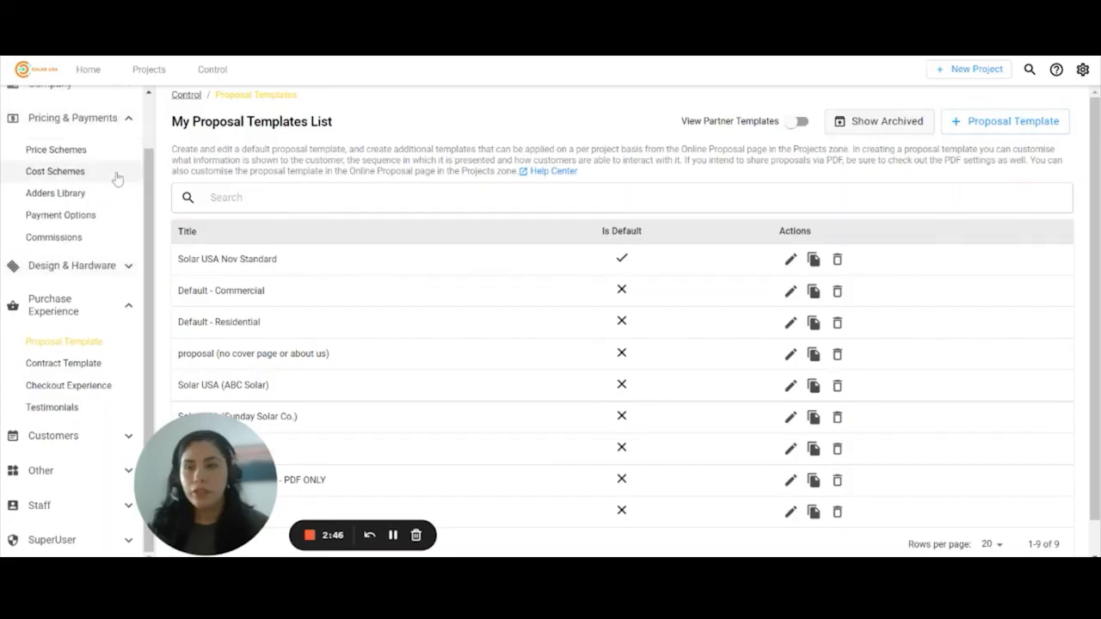
left_click(98, 117)
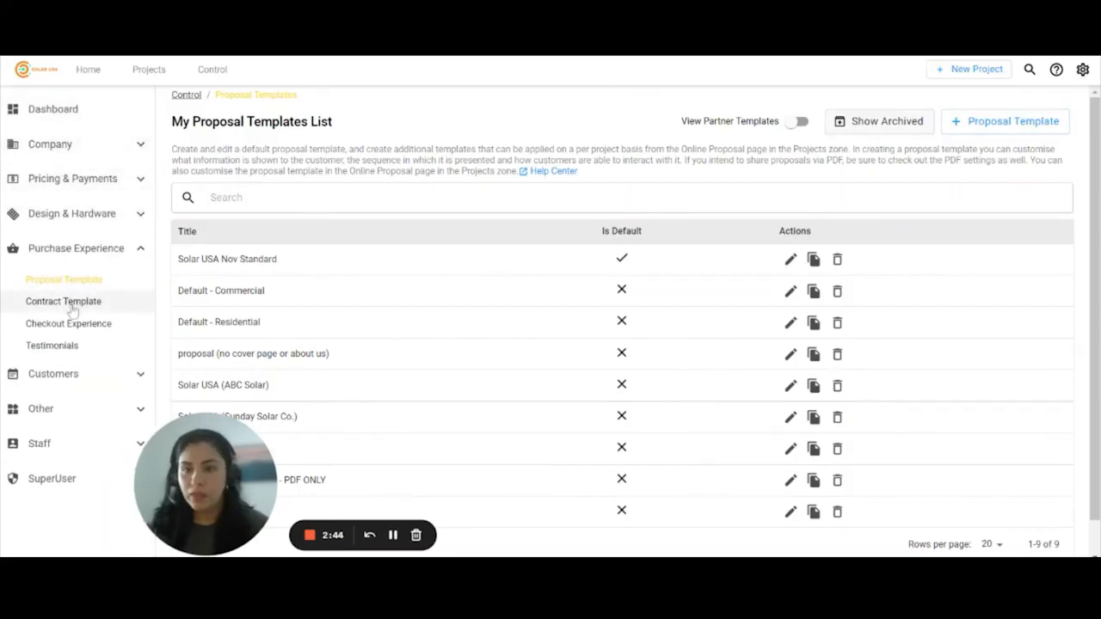
- Look at Contract Templates, a new contract form and Checkout Experience, then bring up help options
left_click(73, 305)
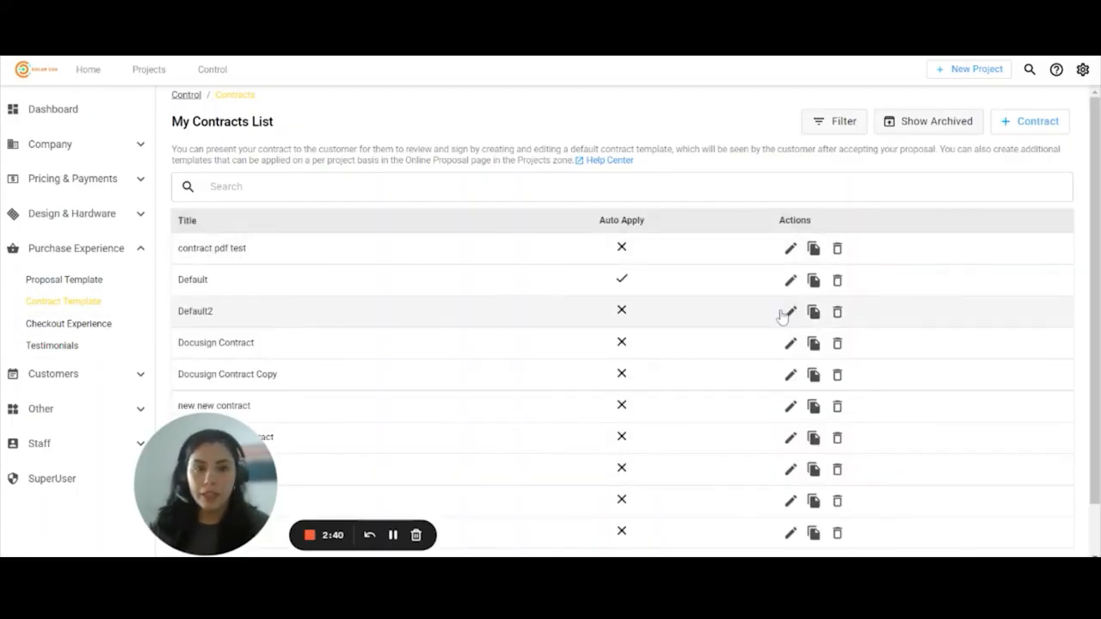
left_click(1029, 122)
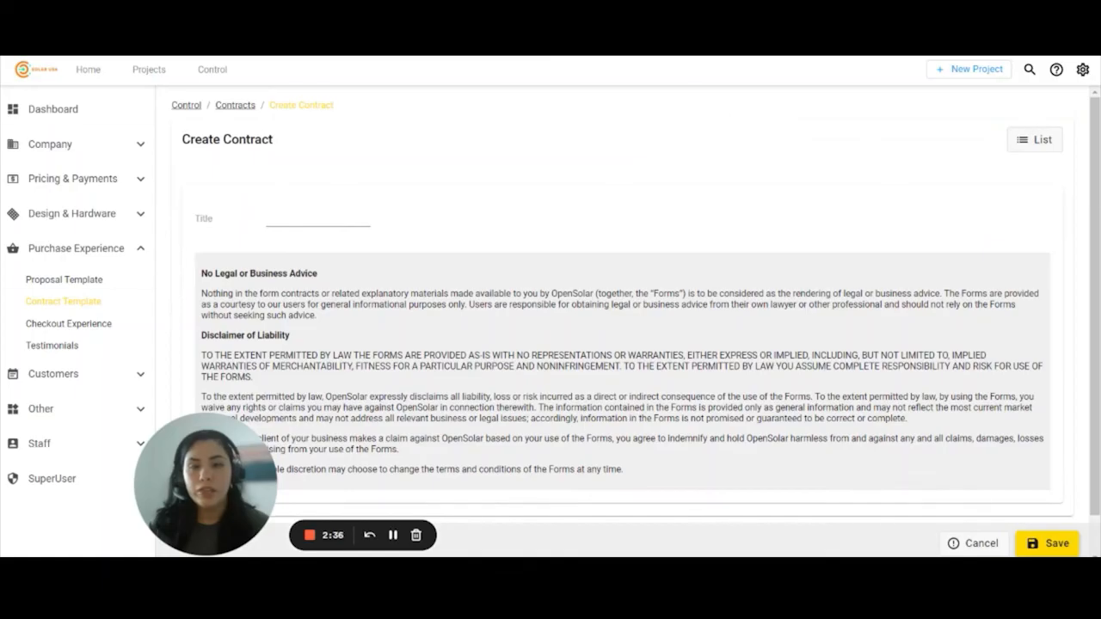
left_click(74, 325)
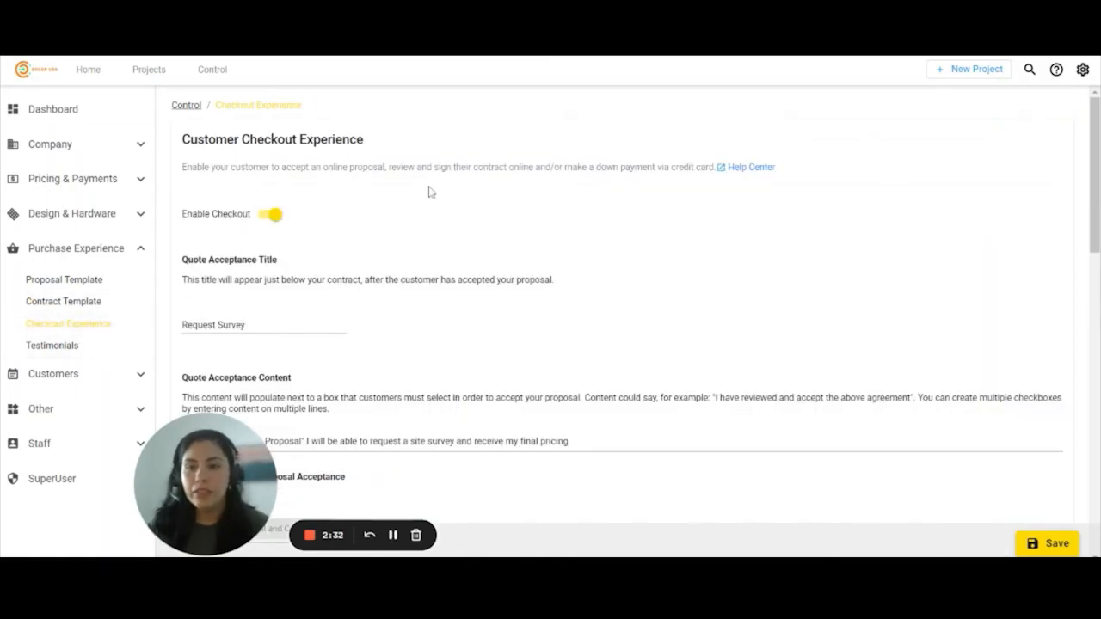
left_click_drag(236, 490, 126, 500)
scroll(615, 425, "down", 3)
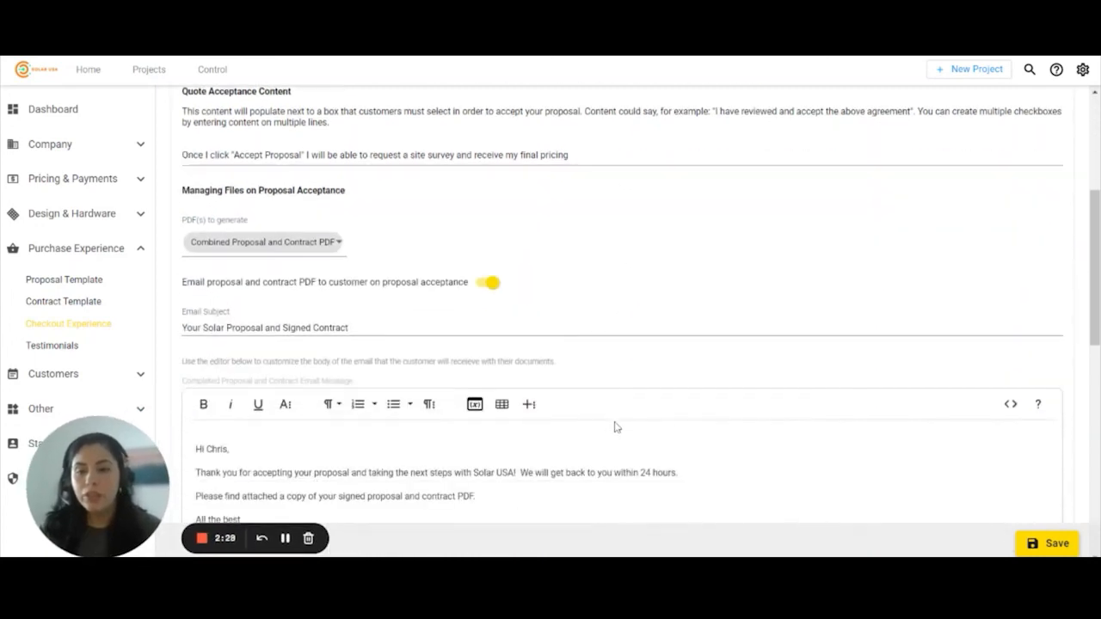
scroll(609, 395, "down", 6)
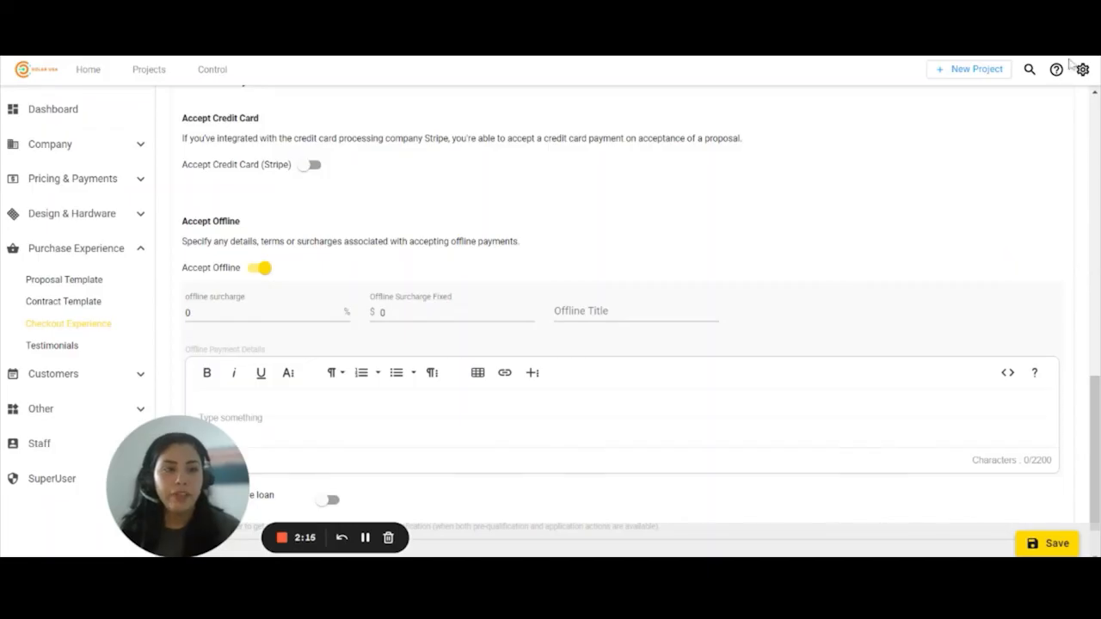
left_click(1059, 74)
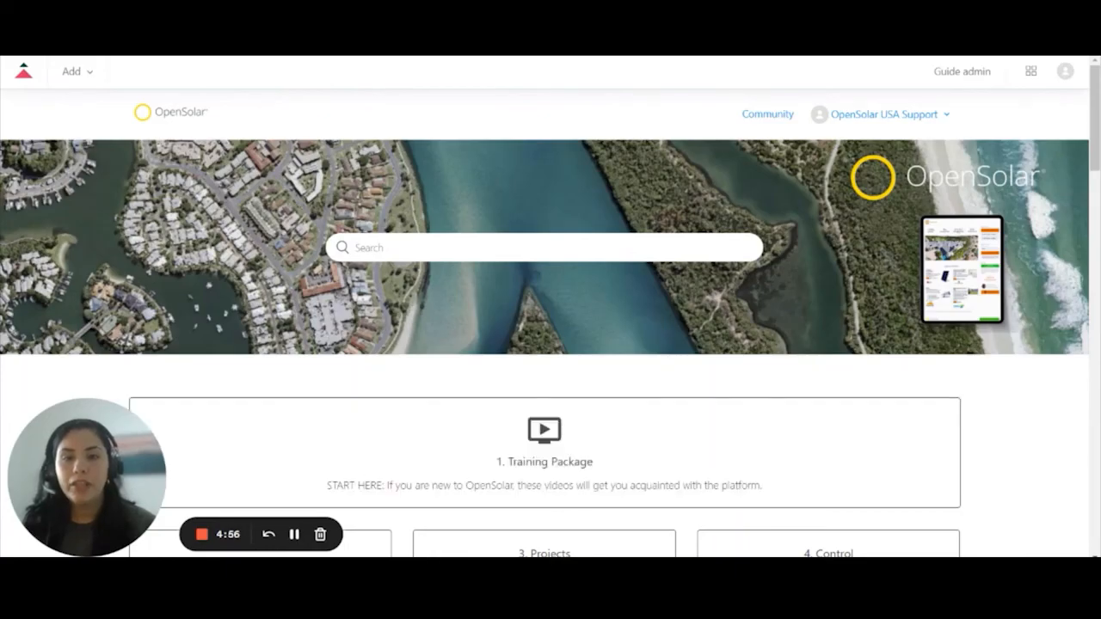
- Open the 1. Training Package card and scroll its Getting Started and first-system videos
left_click(356, 247)
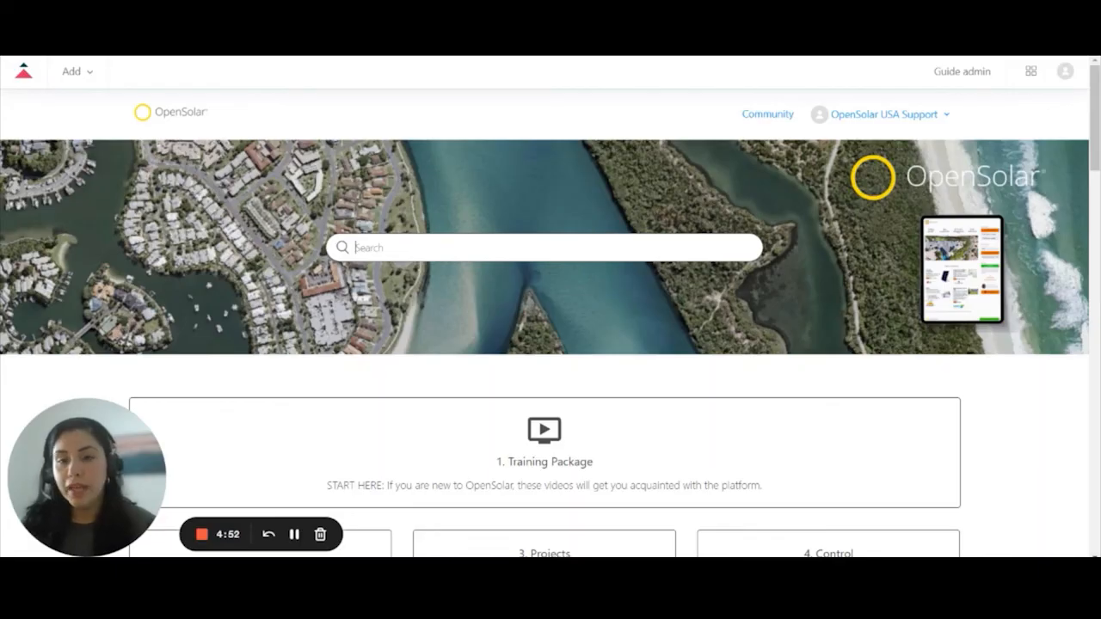
scroll(416, 246, "down", 2)
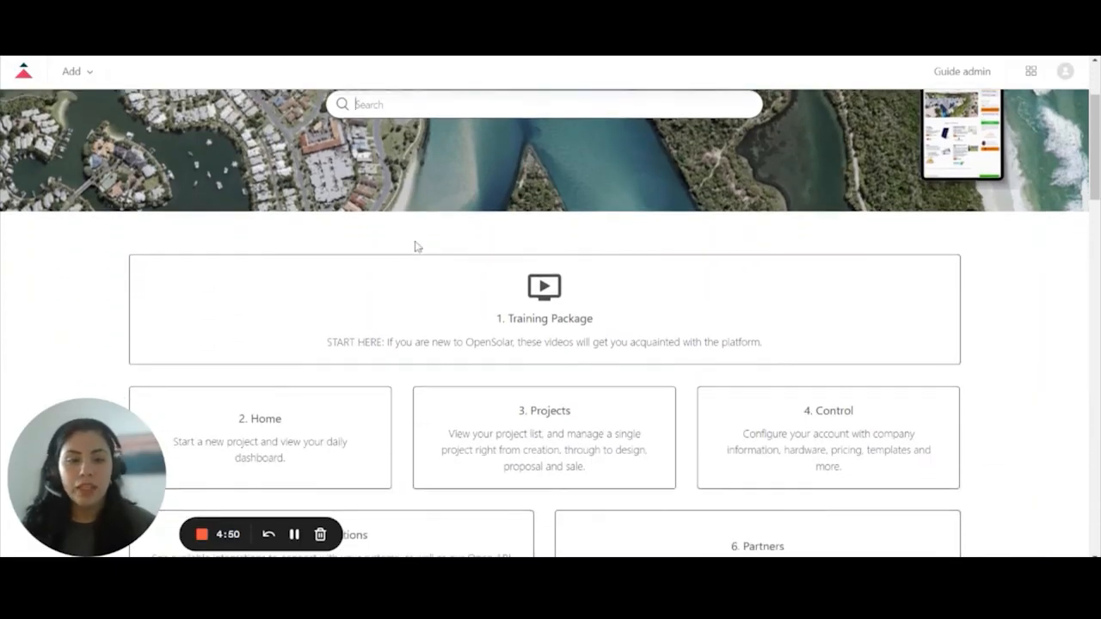
left_click(560, 319)
scroll(556, 315, "down", 2)
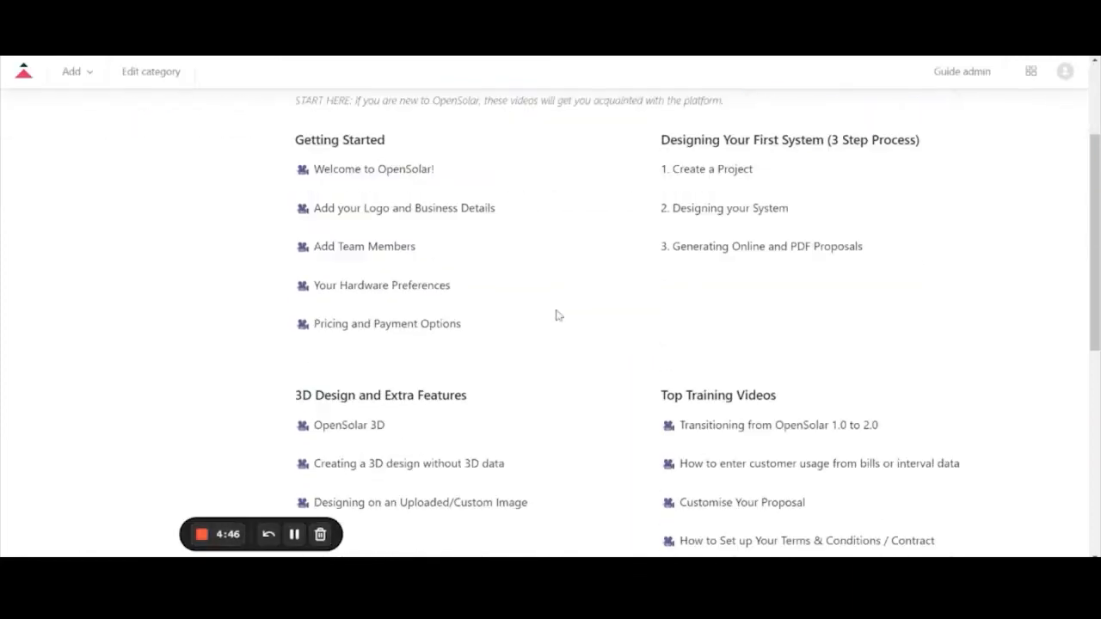
scroll(555, 315, "down", 2)
scroll(556, 315, "up", 4)
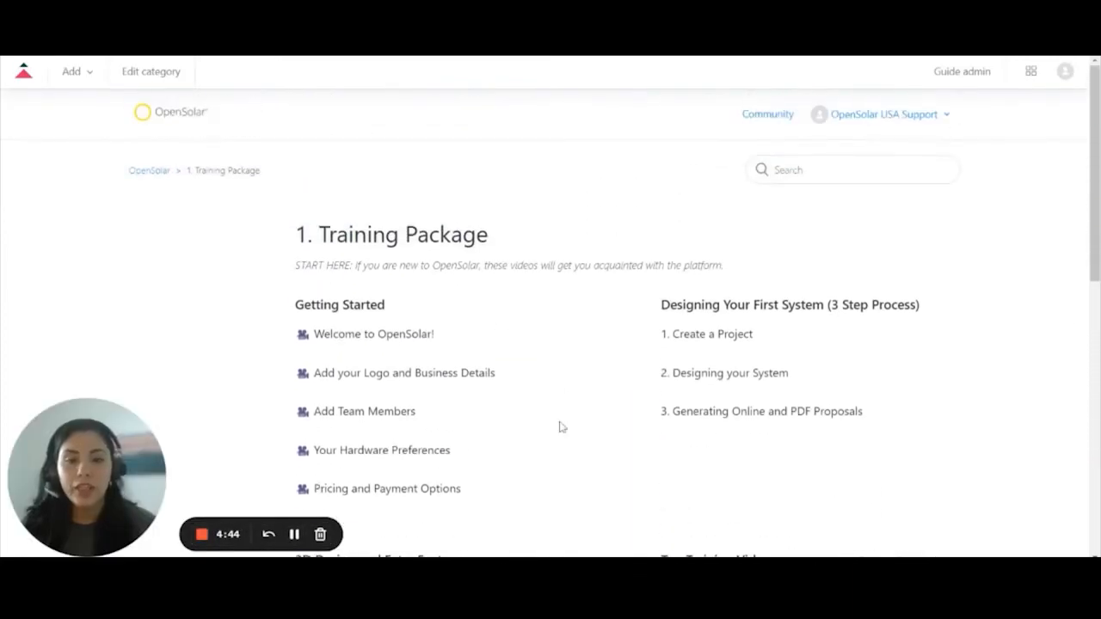
scroll(314, 261, "down", 1)
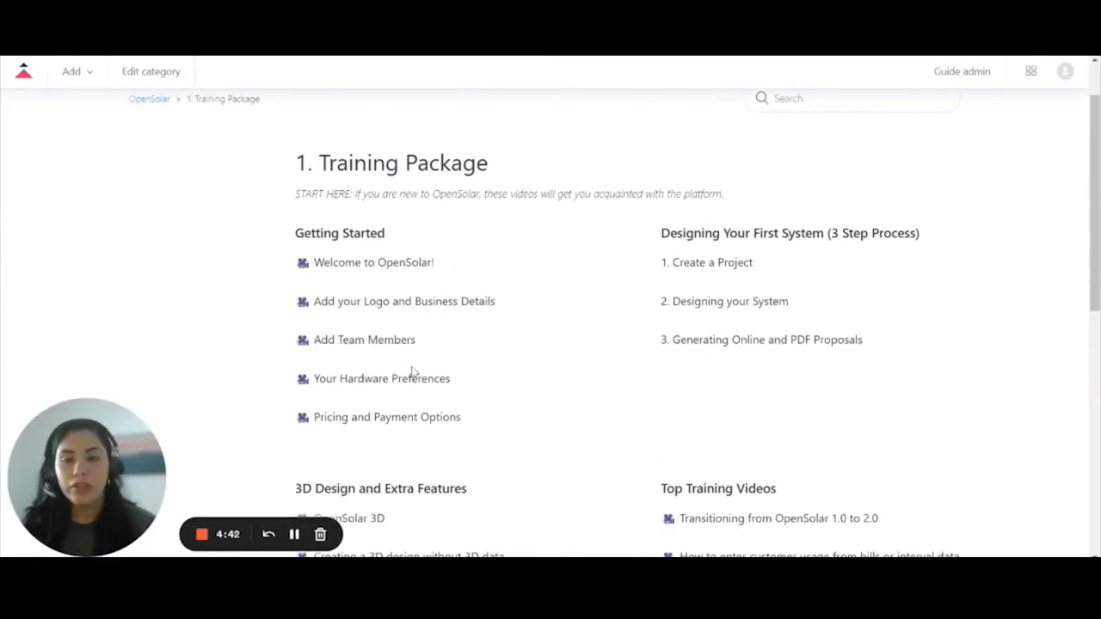
scroll(493, 373, "up", 1)
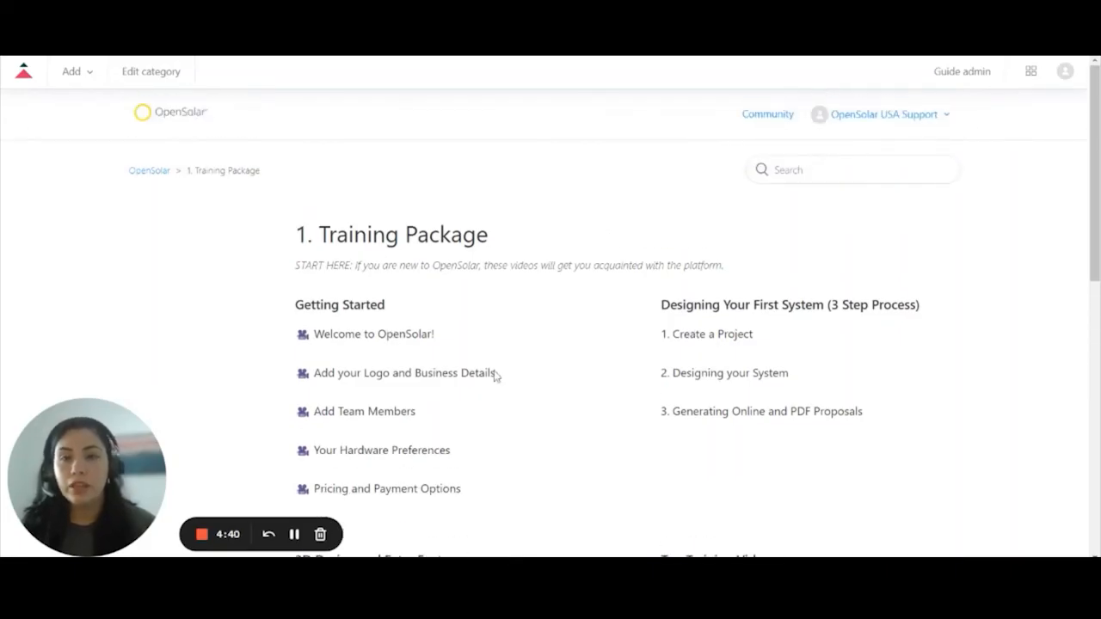